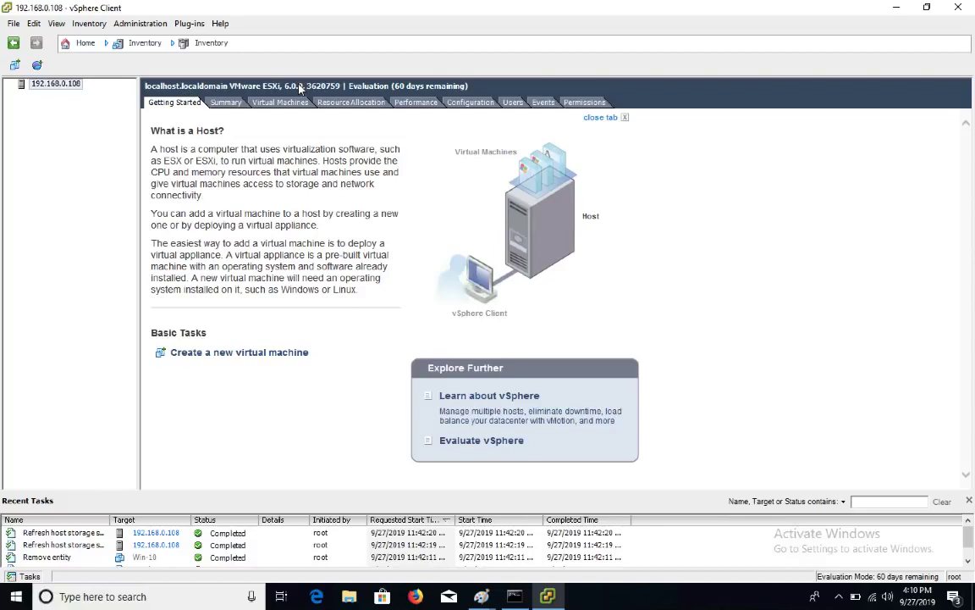
# View the ESXi host's datastores in its storage configuration, widening the Device column.
pyautogui.click(468, 103)
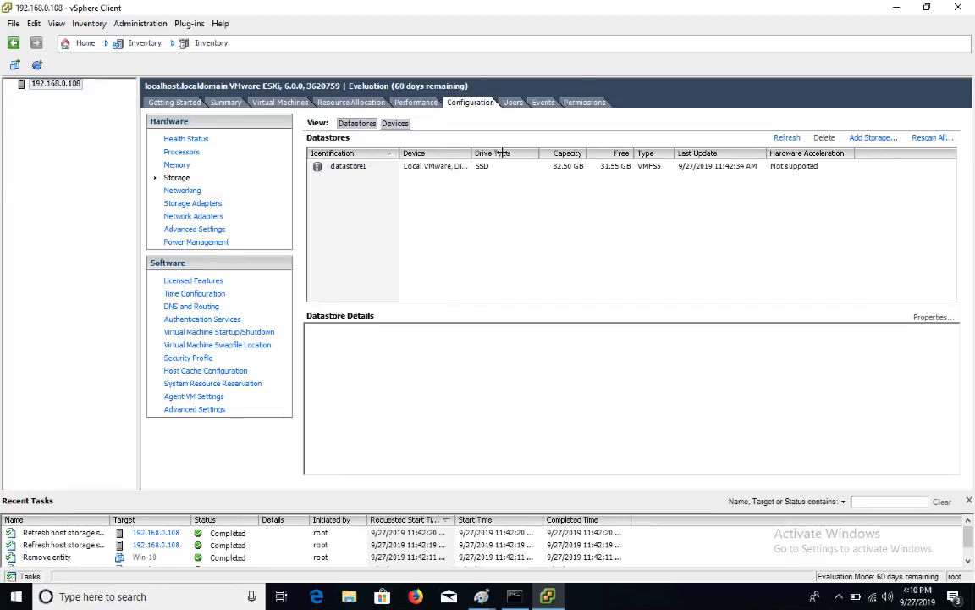
pyautogui.moveTo(468, 152); pyautogui.dragTo(508, 152)
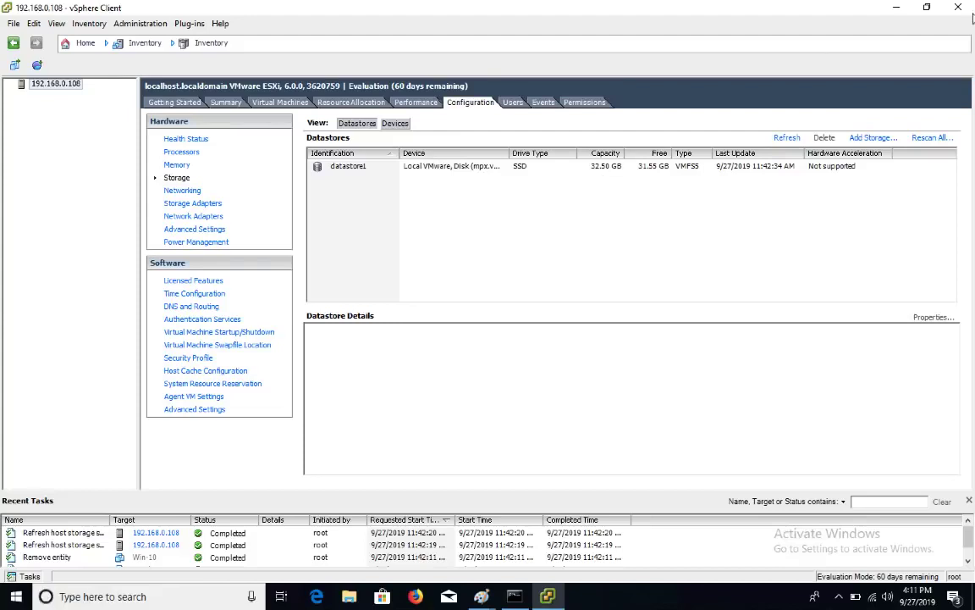
# Minimize the vSphere Client and Paint windows, launch VMware Workstation from the desktop and dismiss its software update offer.
pyautogui.click(872, 7)
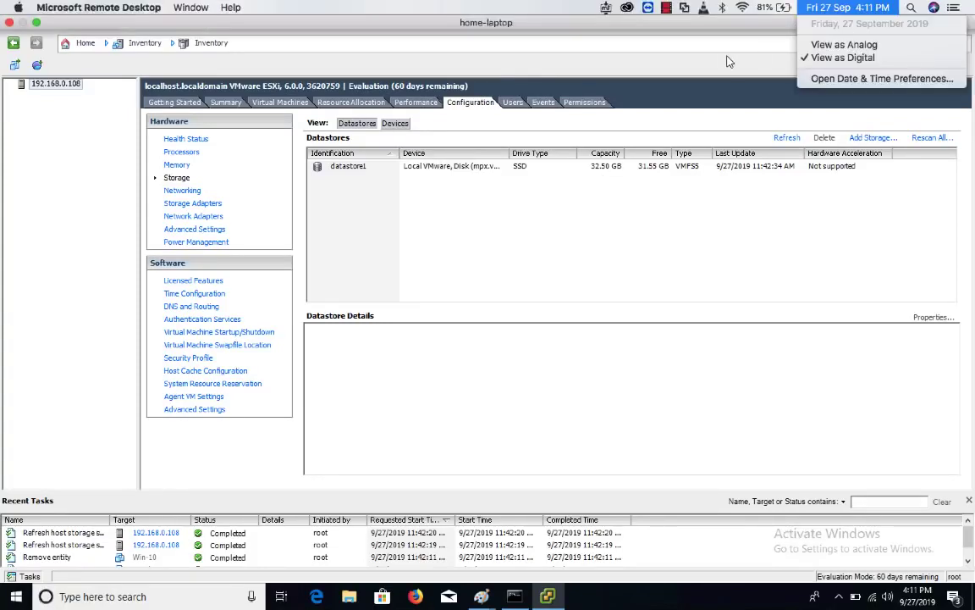
pyautogui.click(877, 43)
pyautogui.click(895, 8)
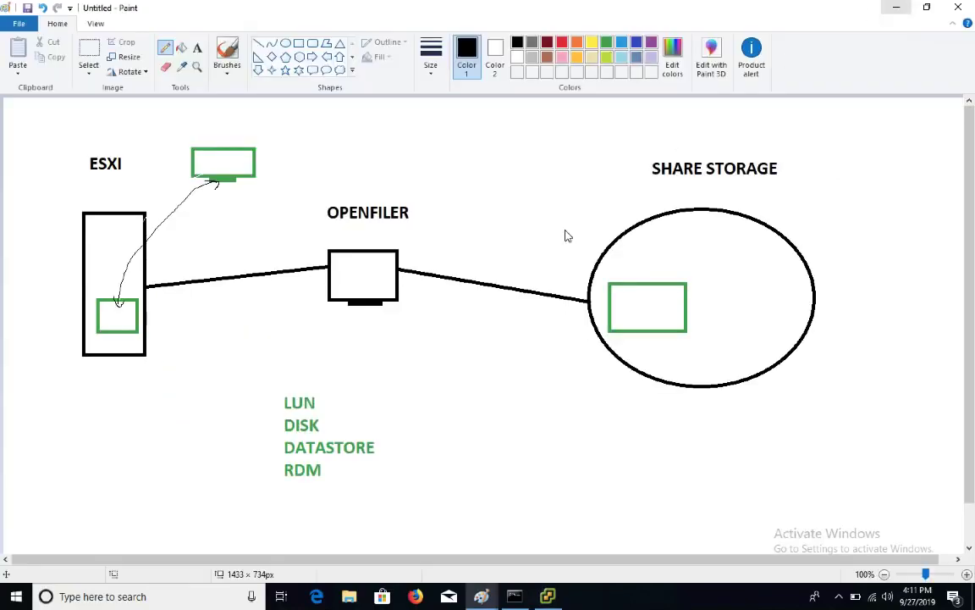
pyautogui.click(893, 13)
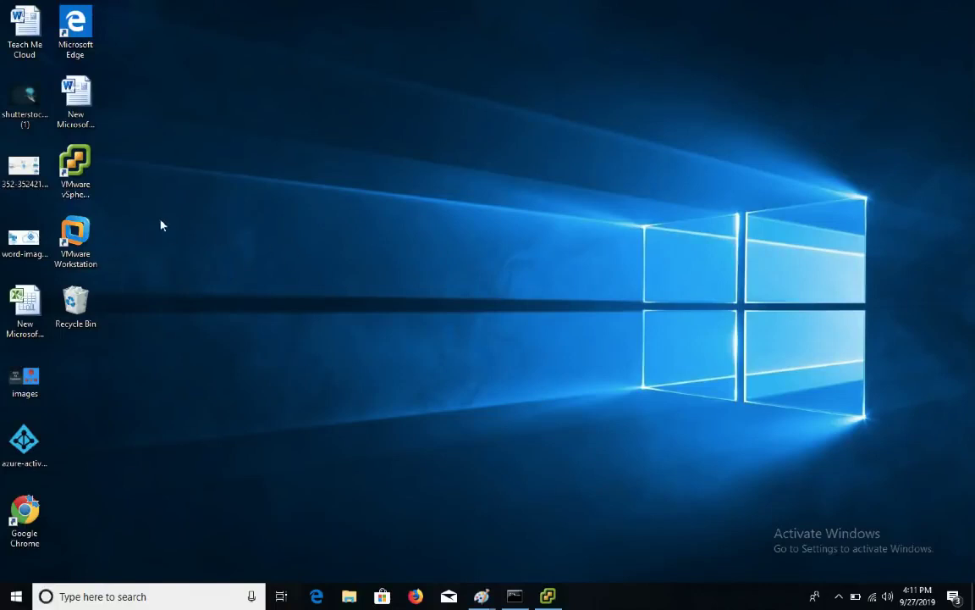
pyautogui.rightClick(81, 229)
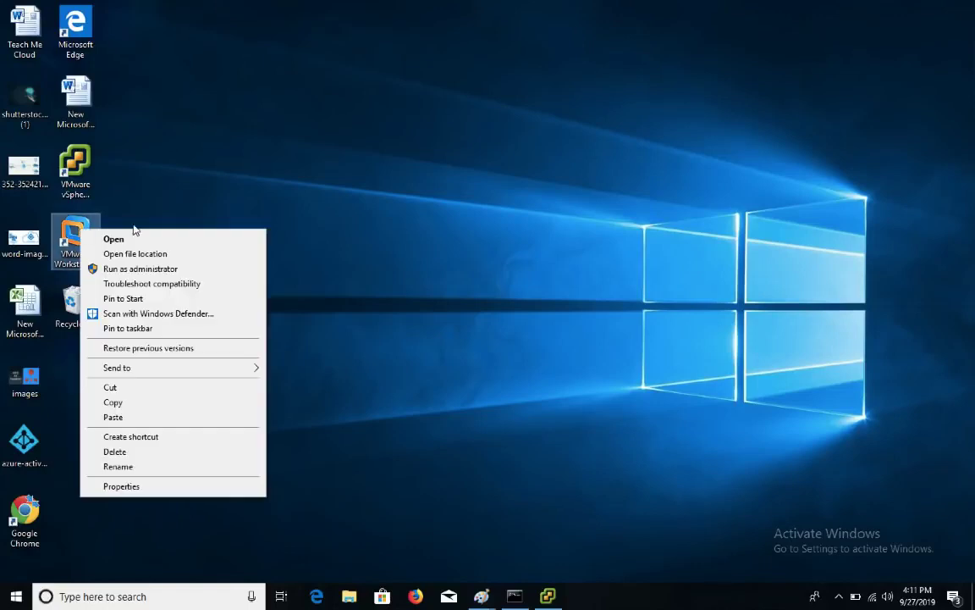
pyautogui.click(131, 238)
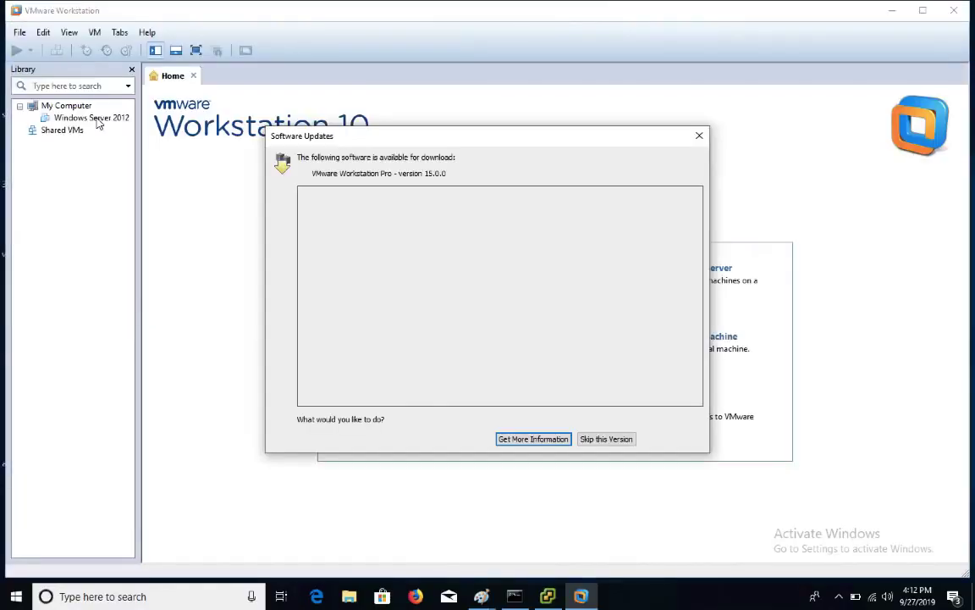
pyautogui.click(679, 438)
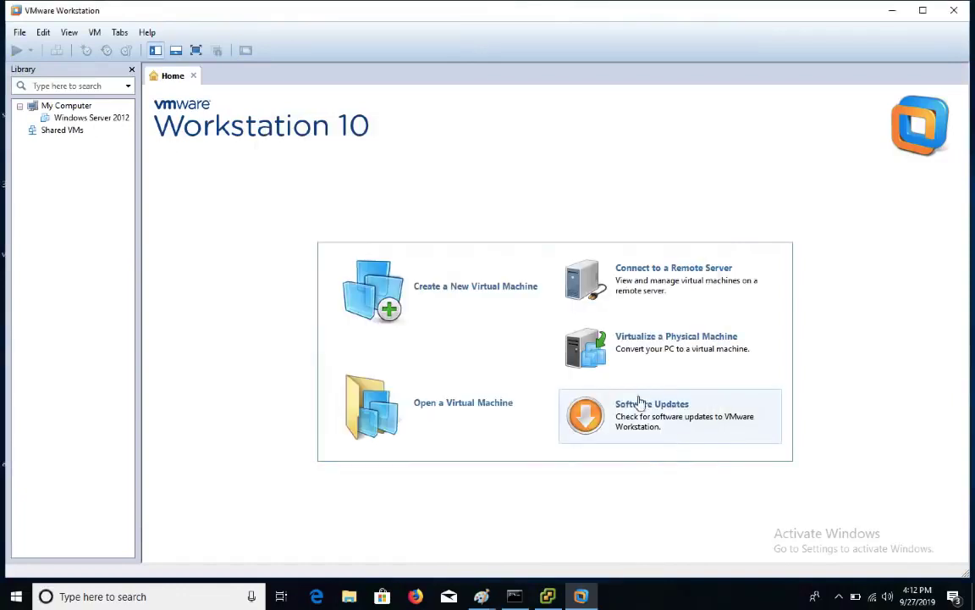
# Start creating a new virtual machine with the Typical (recommended) configuration.
pyautogui.click(18, 33)
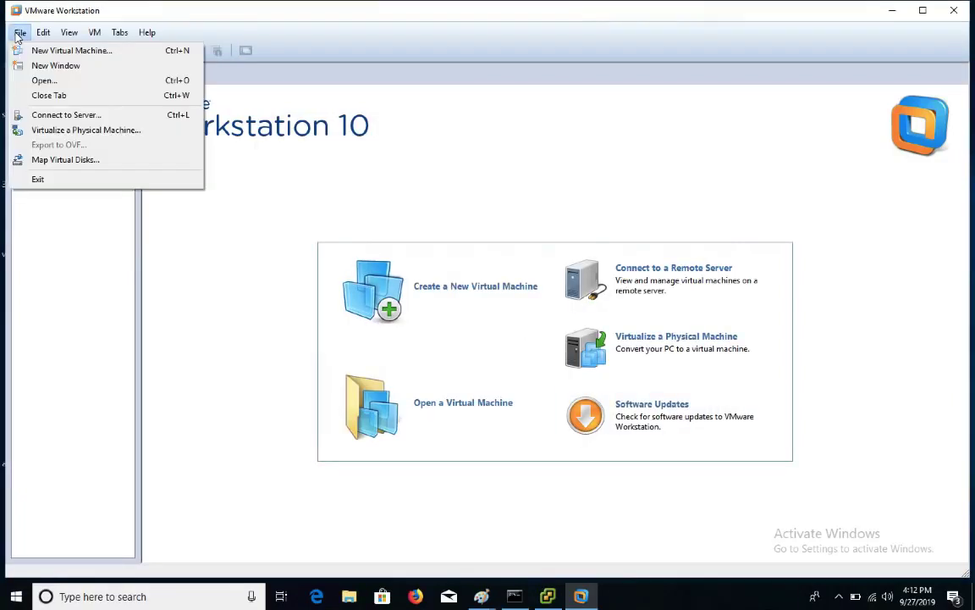
pyautogui.click(52, 52)
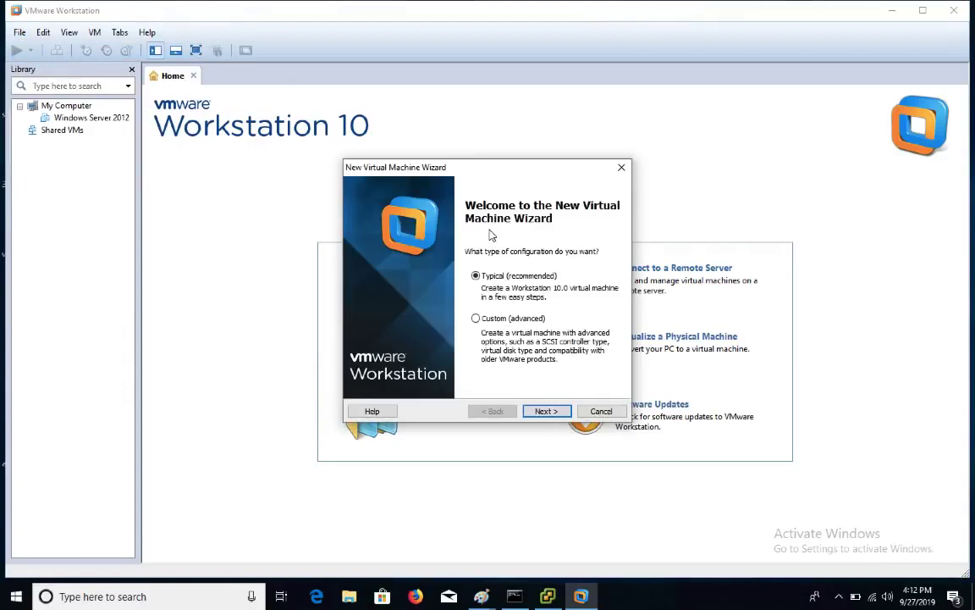
pyautogui.click(546, 410)
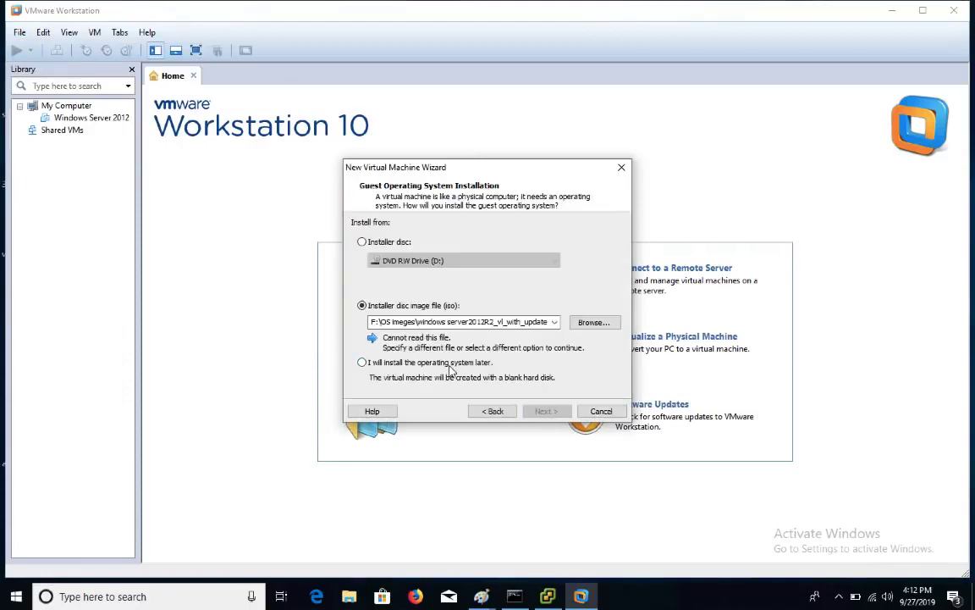
# Use openfileresa-2.99.1-x86_64-disc1 from the OS imeges folder on Software (G:) as the installer disc image.
pyautogui.click(604, 323)
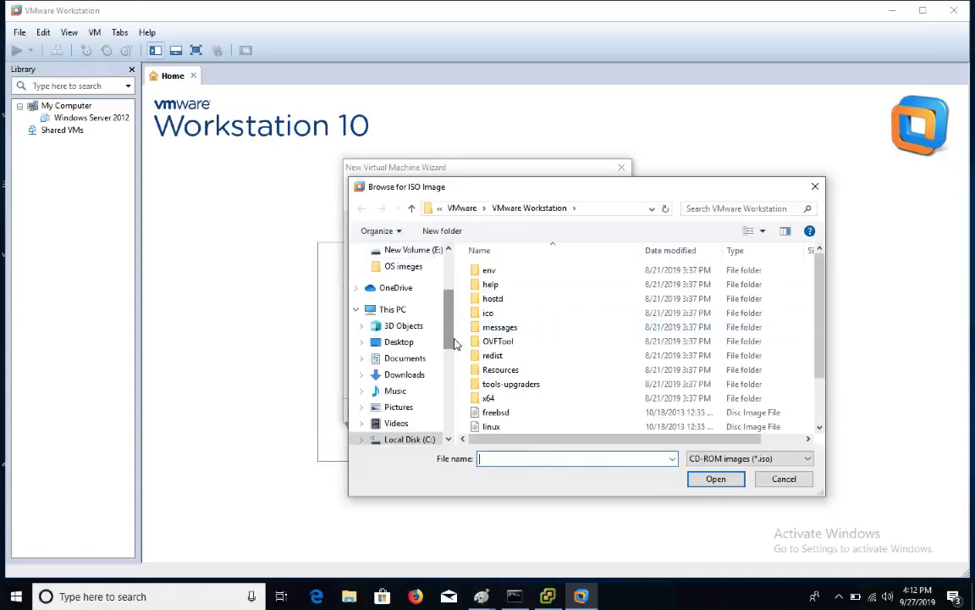
pyautogui.scroll(-3, 440, 356)
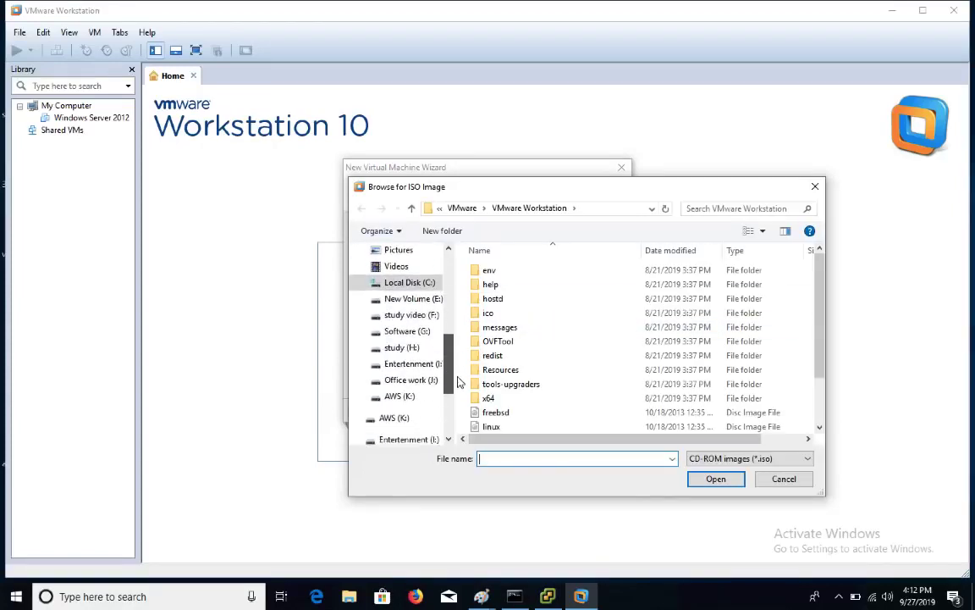
pyautogui.click(412, 331)
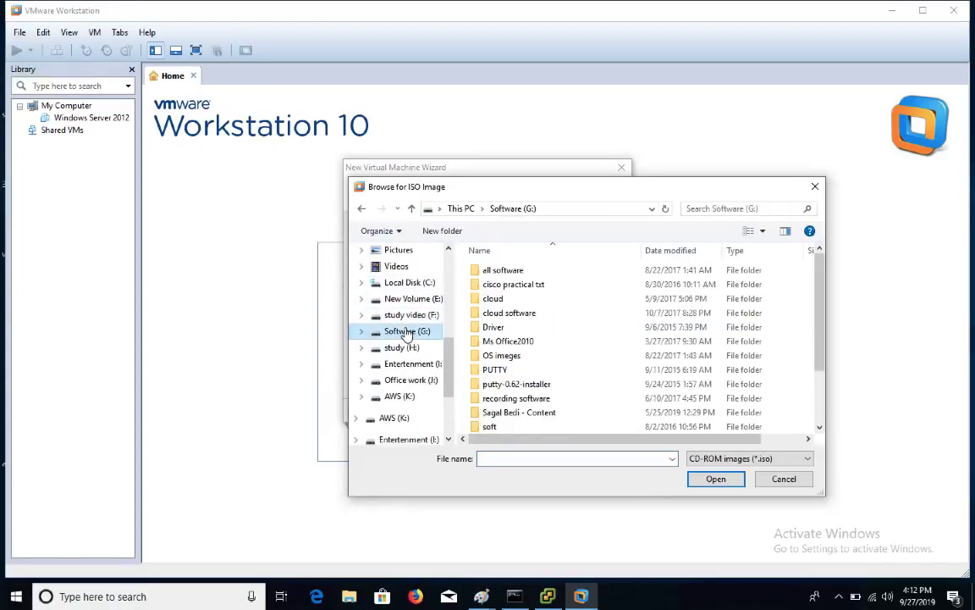
pyautogui.doubleClick(502, 354)
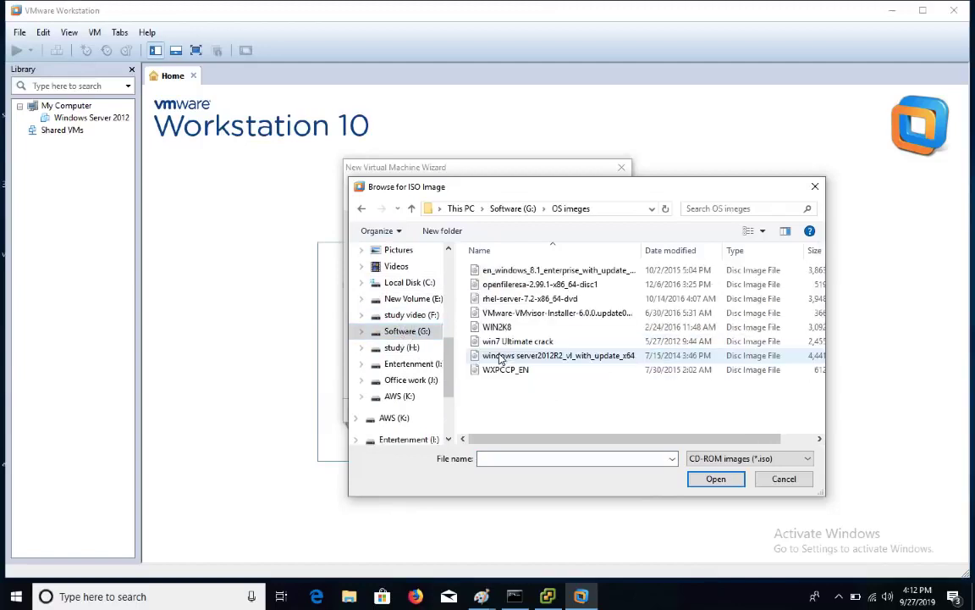
pyautogui.click(520, 286)
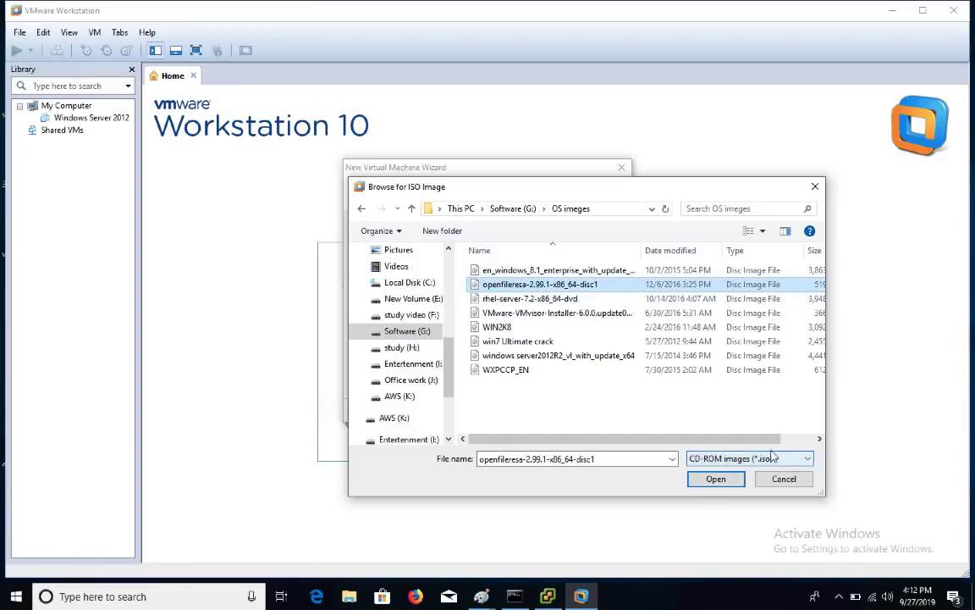
pyautogui.click(719, 479)
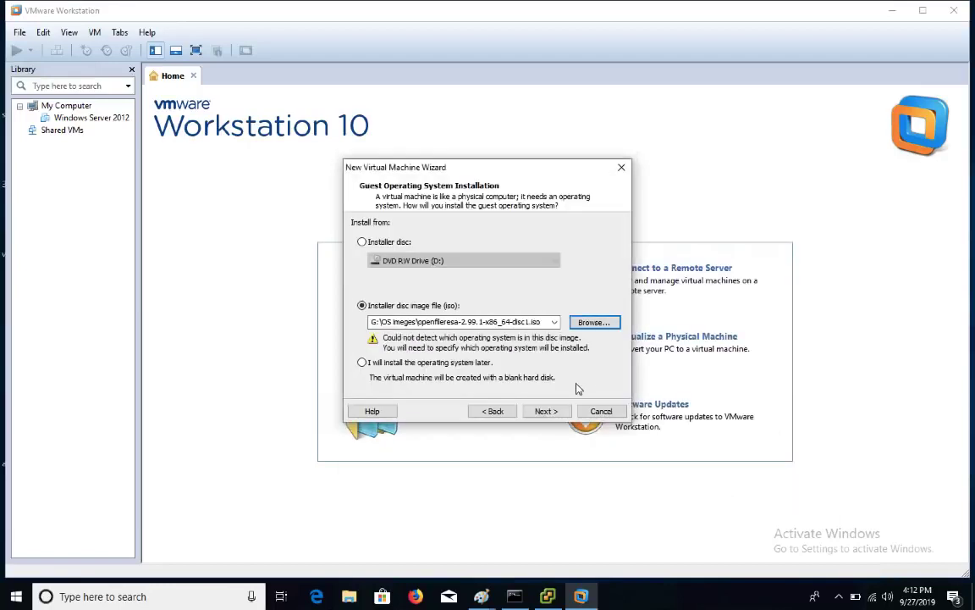
pyautogui.click(548, 410)
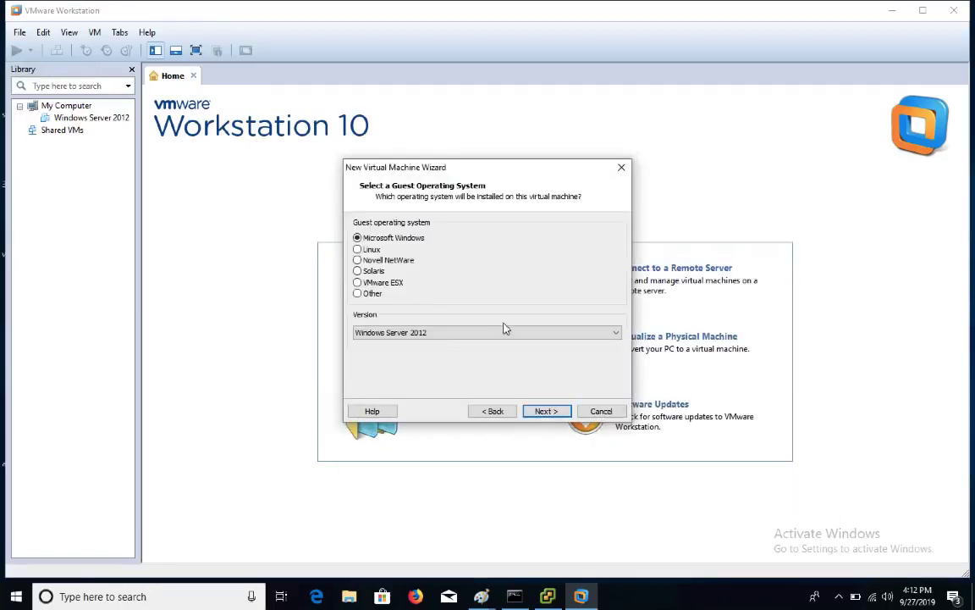
# Accept Microsoft Windows with version Windows Server 2012 as the guest operating system and name the virtual machine openfiler.
pyautogui.click(547, 411)
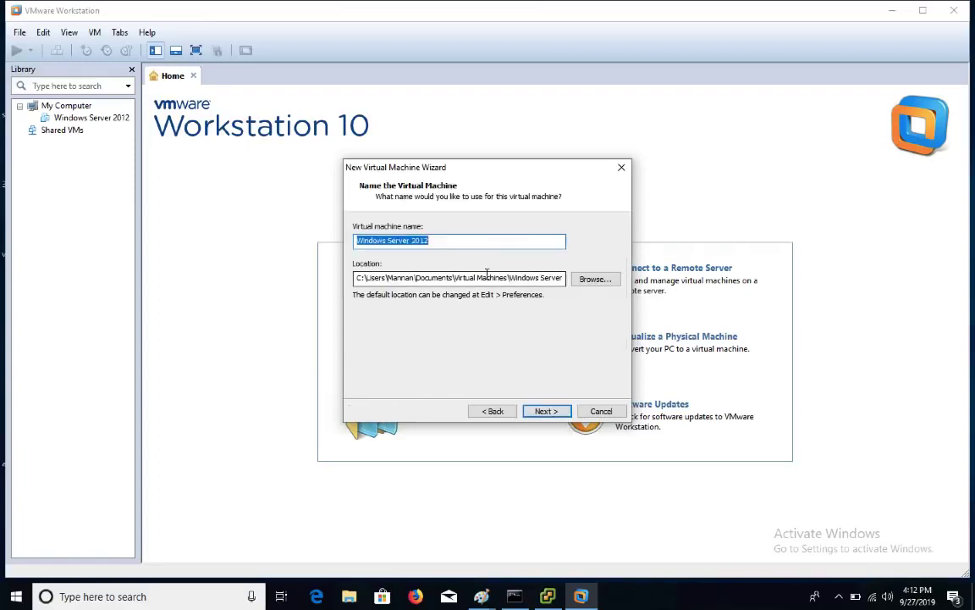
pyautogui.write('open')
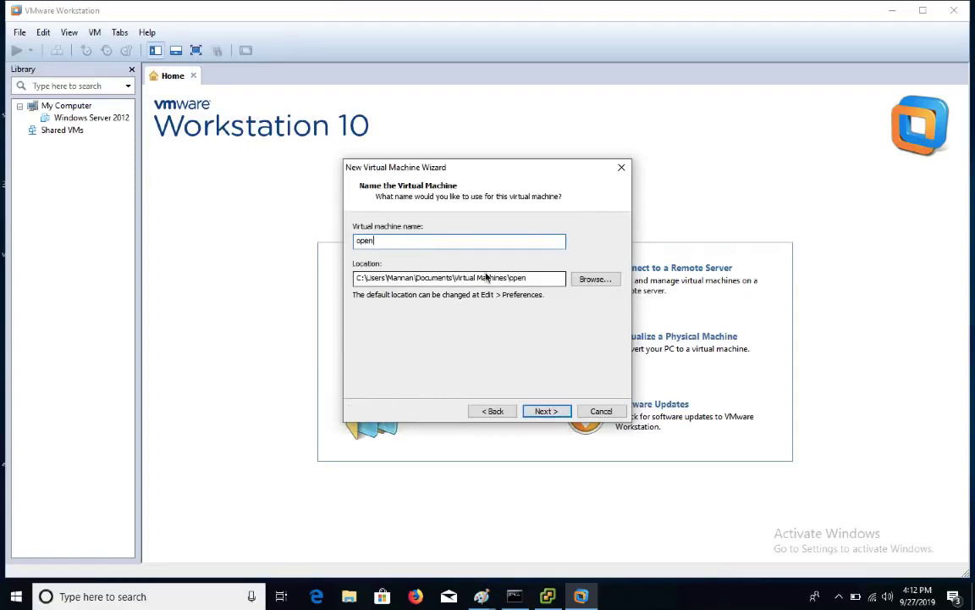
pyautogui.write('filer')
# Create a folder named openfiler on New Volume (E:) and use it as the virtual machine's location.
pyautogui.click(597, 279)
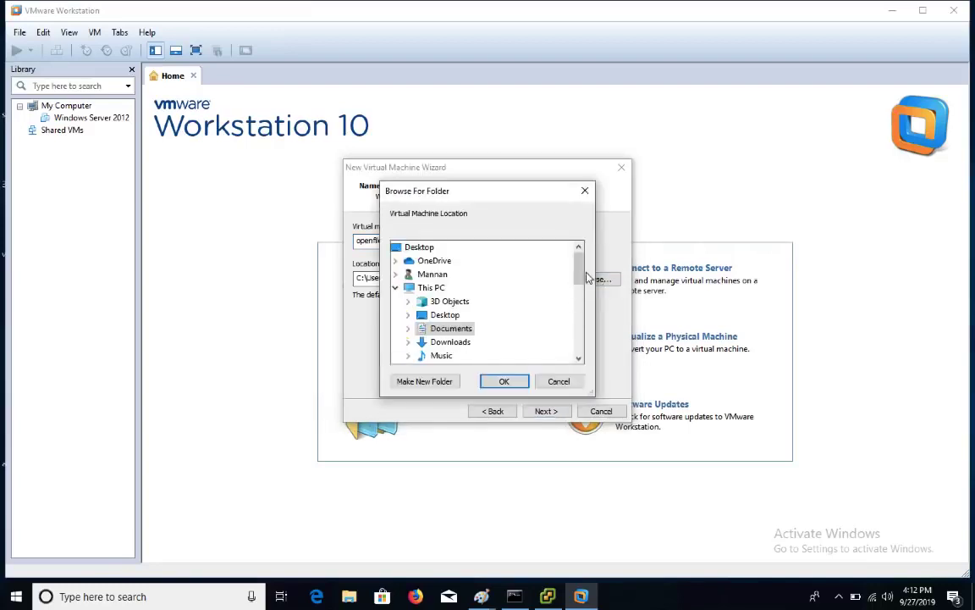
pyautogui.moveTo(579, 280); pyautogui.dragTo(580, 348)
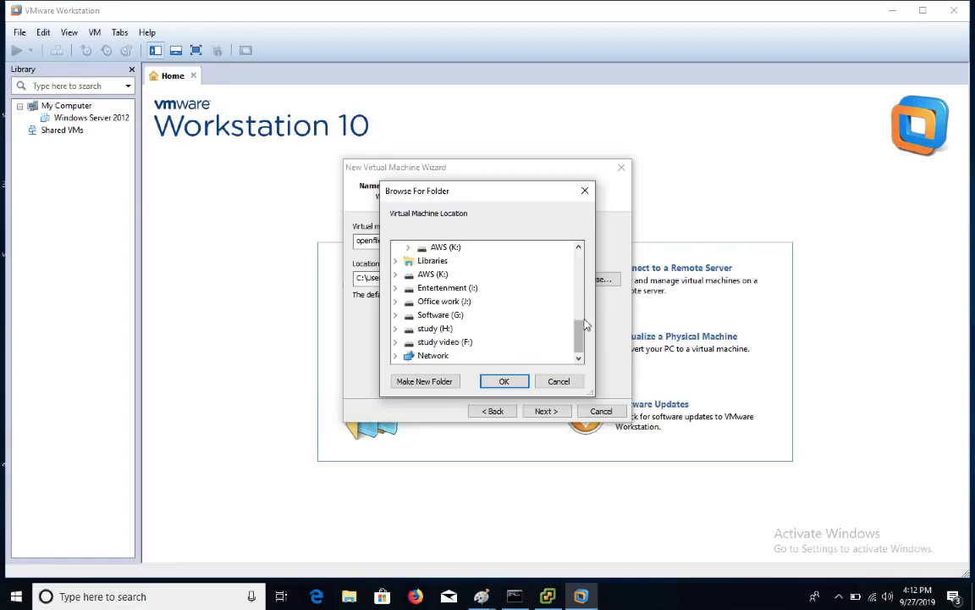
pyautogui.doubleClick(580, 248)
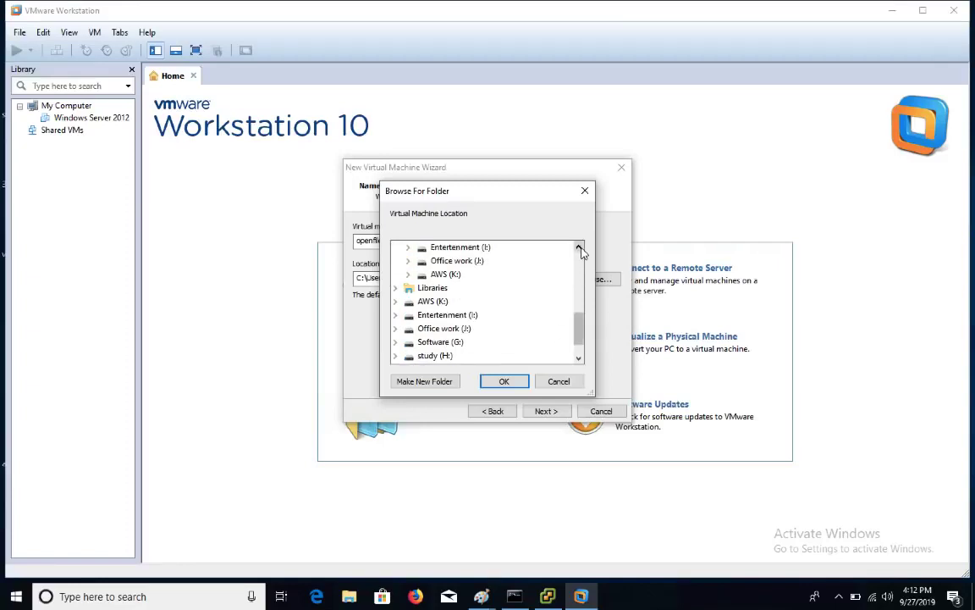
pyautogui.doubleClick(580, 248)
pyautogui.doubleClick(580, 248)
pyautogui.click(580, 248)
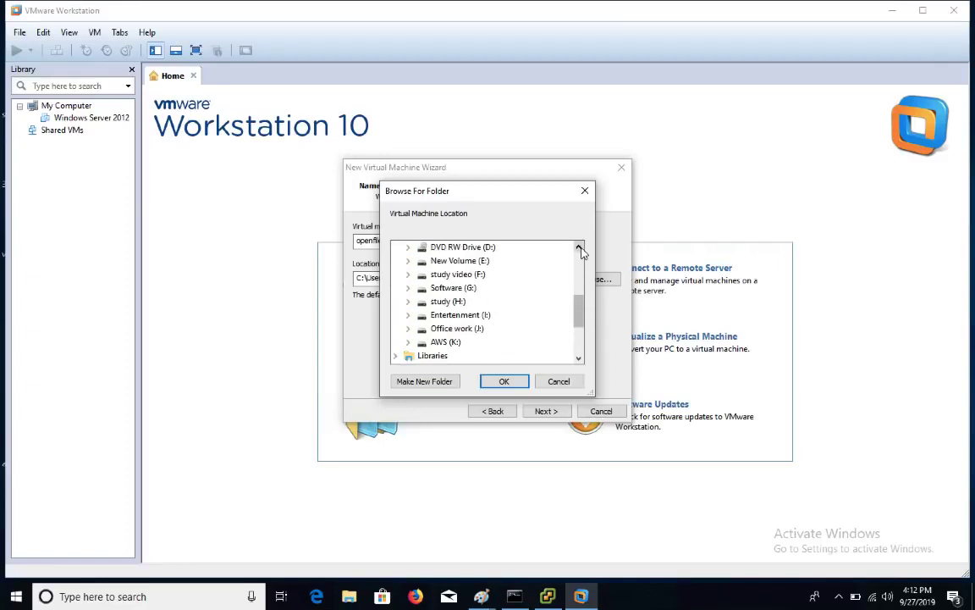
pyautogui.click(580, 248)
pyautogui.click(580, 248)
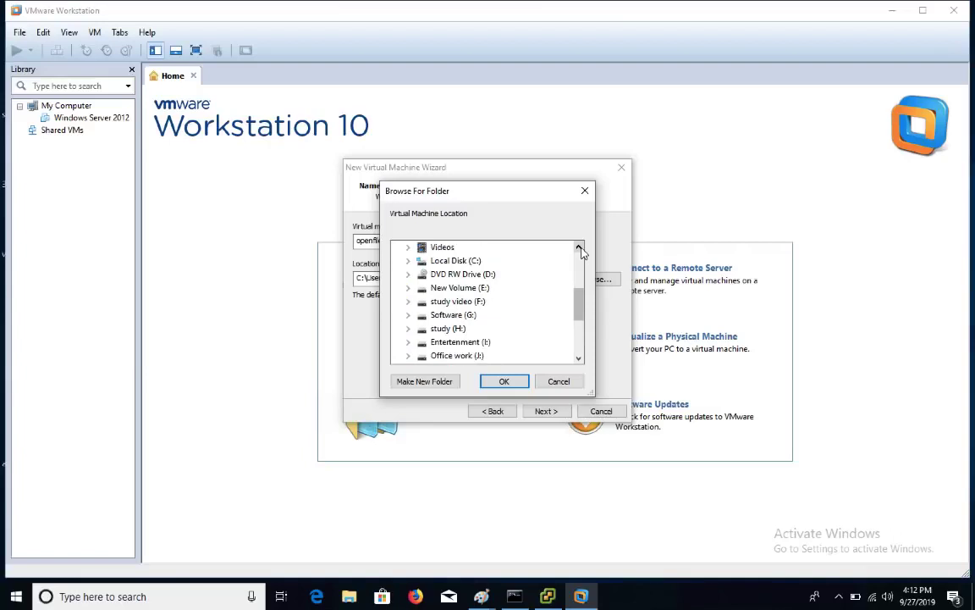
pyautogui.click(480, 292)
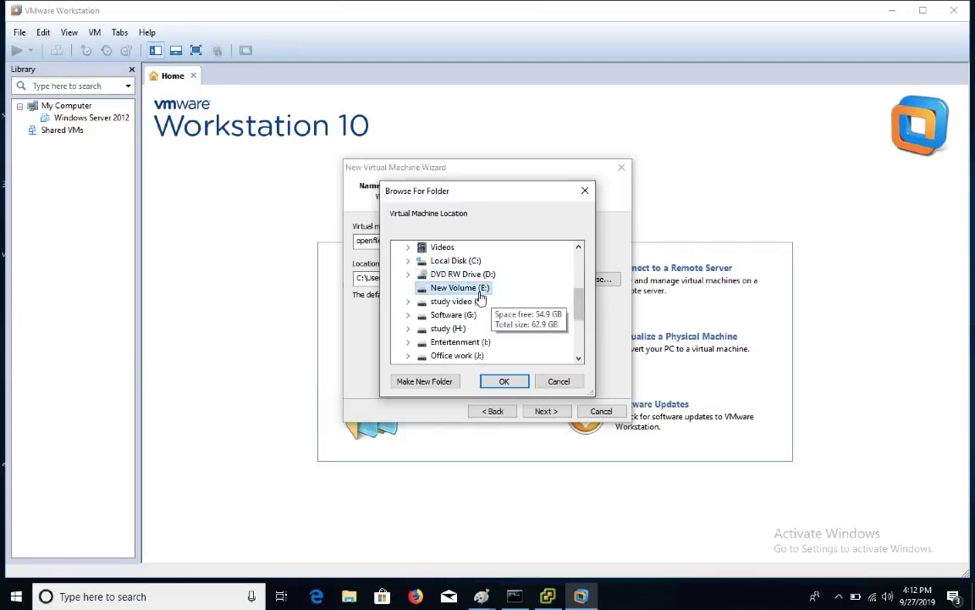
pyautogui.click(433, 381)
pyautogui.write('o')
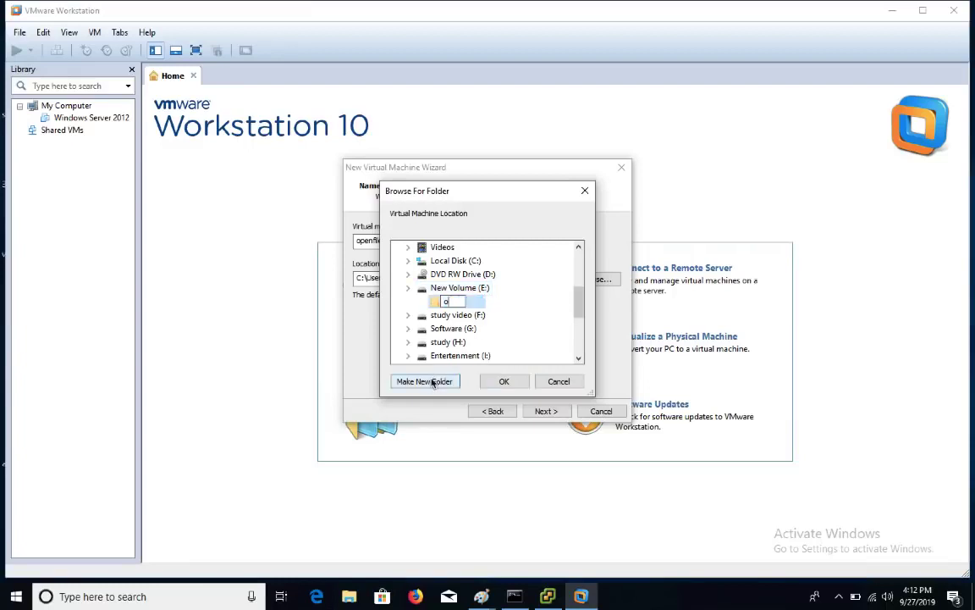
pyautogui.write('penfiler')
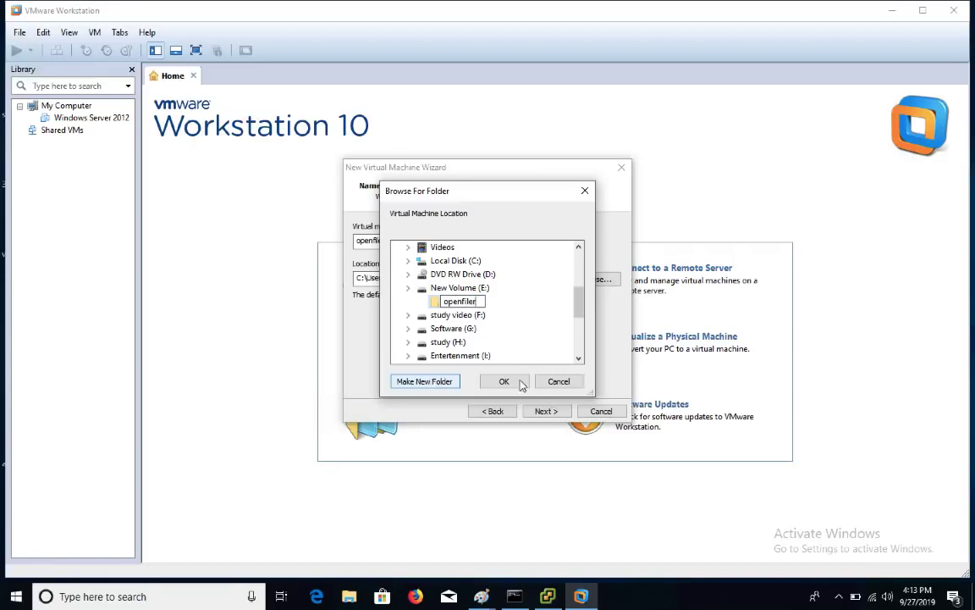
pyautogui.click(511, 381)
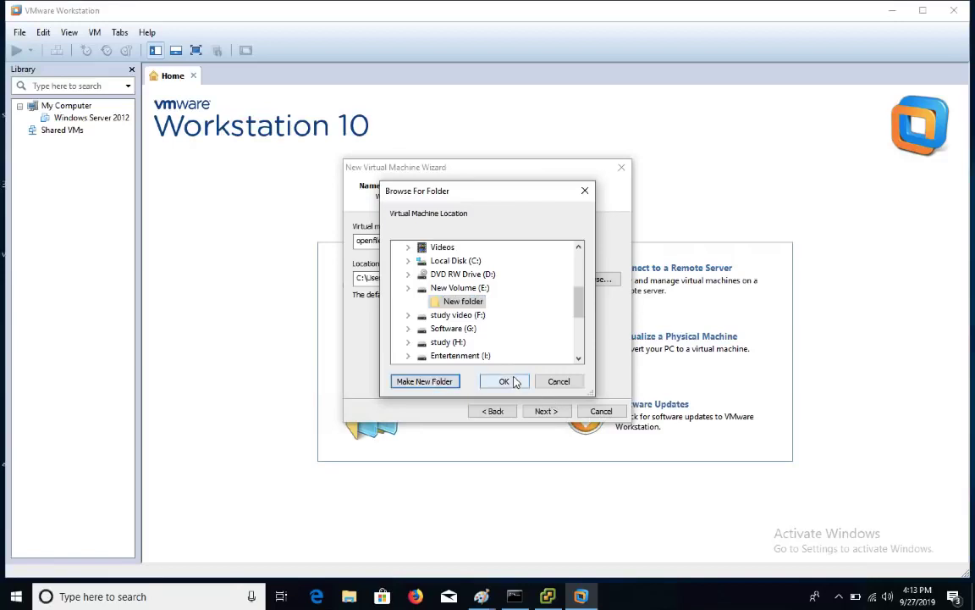
pyautogui.click(546, 412)
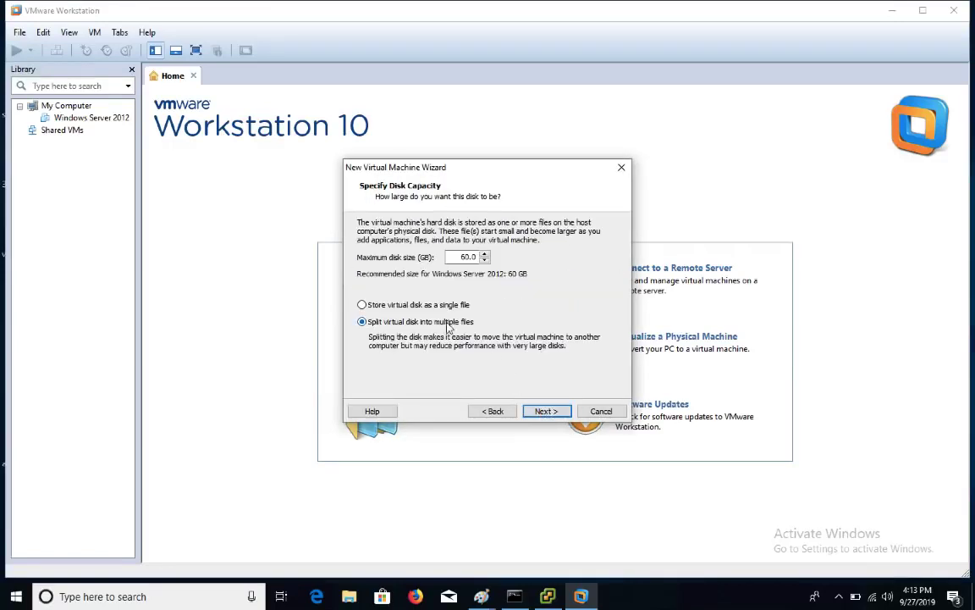
# Set the maximum disk size to 30 GB, keeping the virtual disk split into multiple files.
pyautogui.moveTo(460, 256); pyautogui.dragTo(499, 252)
pyautogui.write('30')
pyautogui.click(546, 412)
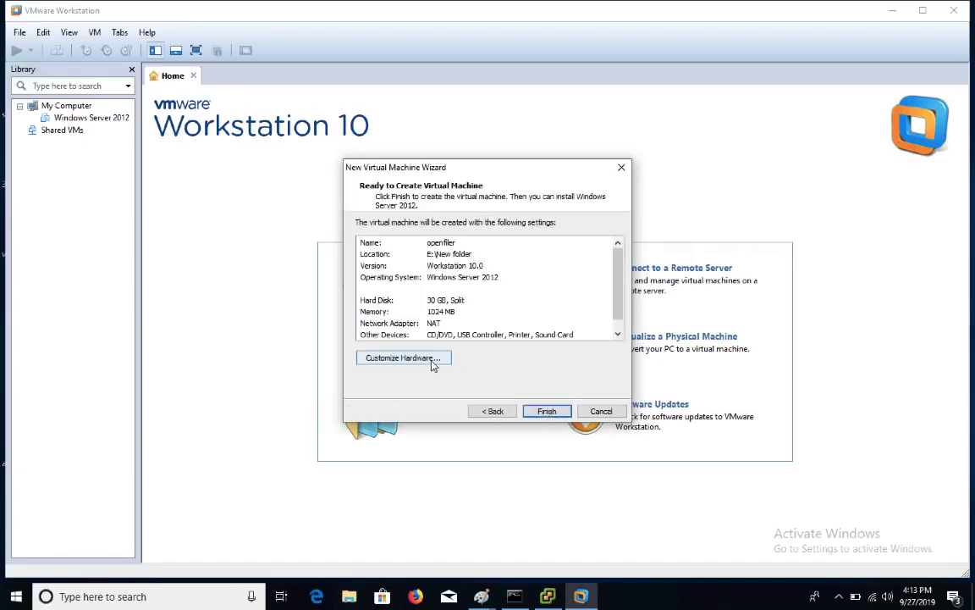
# Customize the hardware: set the network adapter to Bridged with the physical connection state replicated, and the memory to 2048 MB.
pyautogui.click(428, 358)
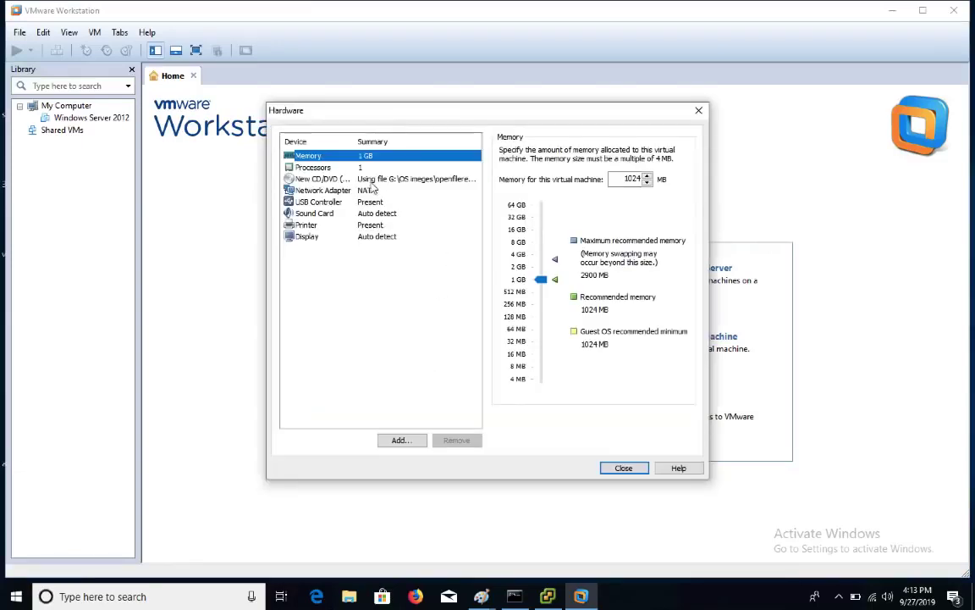
pyautogui.click(323, 190)
pyautogui.click(507, 200)
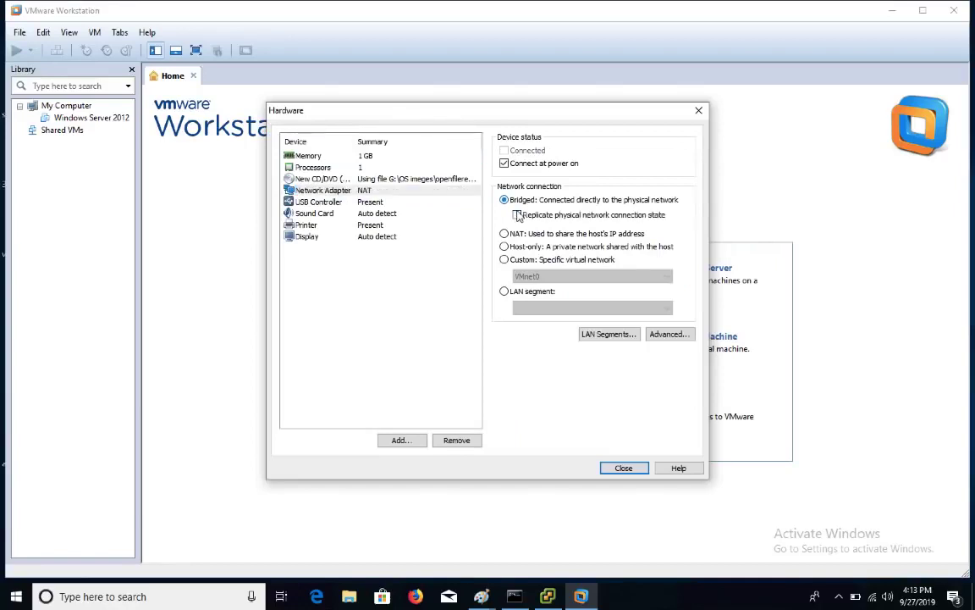
pyautogui.click(517, 215)
pyautogui.click(324, 155)
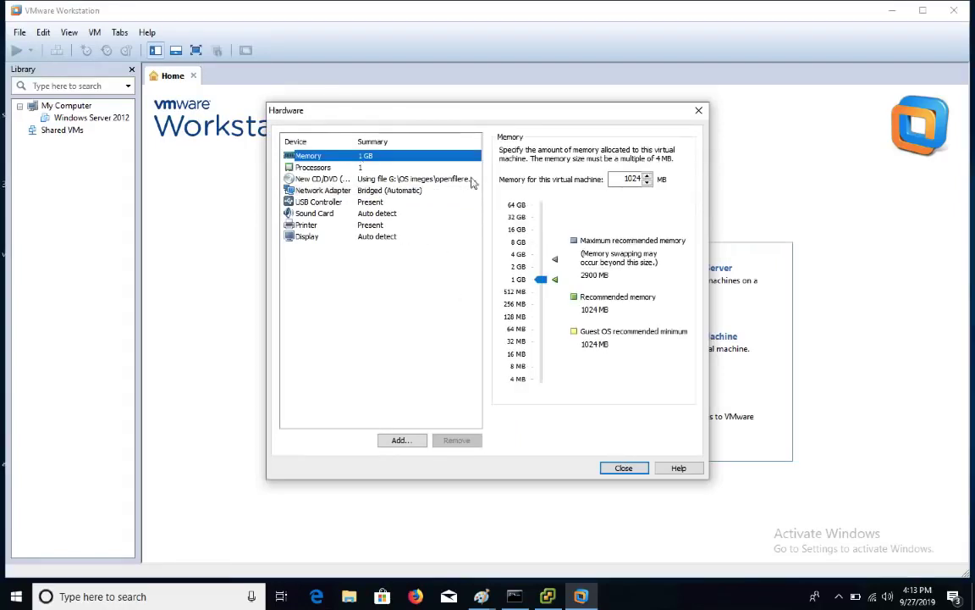
pyautogui.click(541, 267)
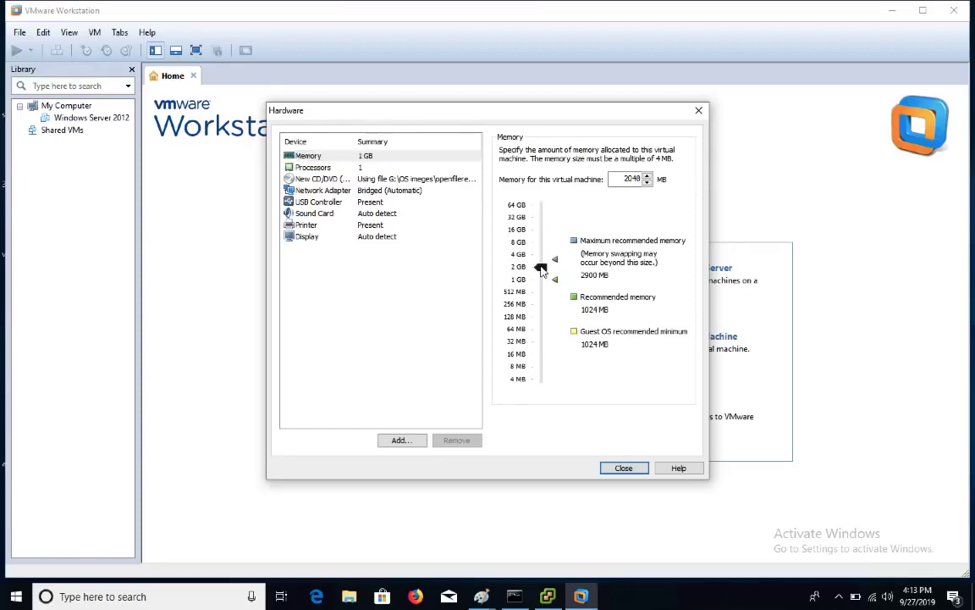
# Finish creating the openfiler virtual machine with the customized hardware and power it on in full screen.
pyautogui.click(624, 468)
pyautogui.click(546, 411)
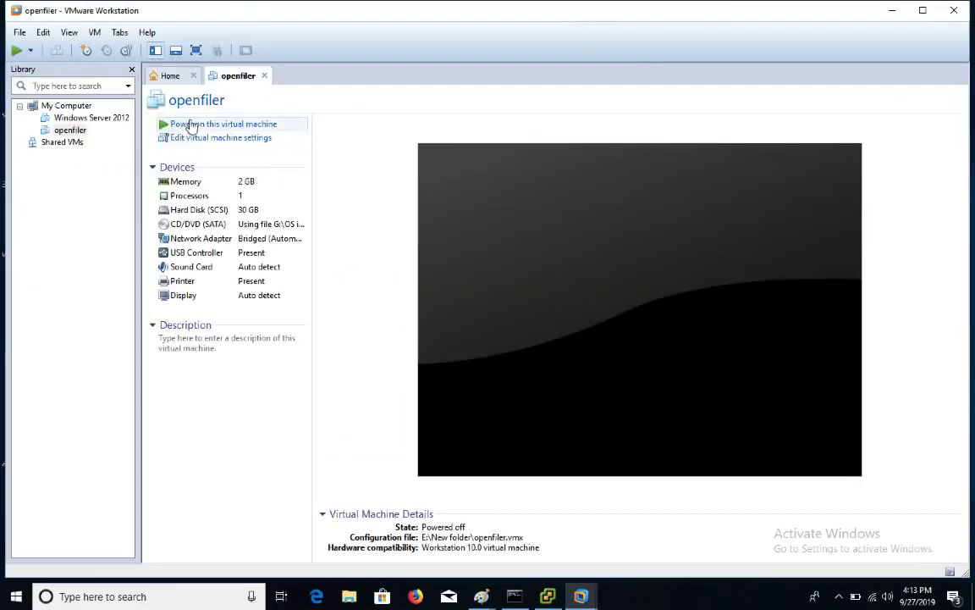
pyautogui.click(196, 124)
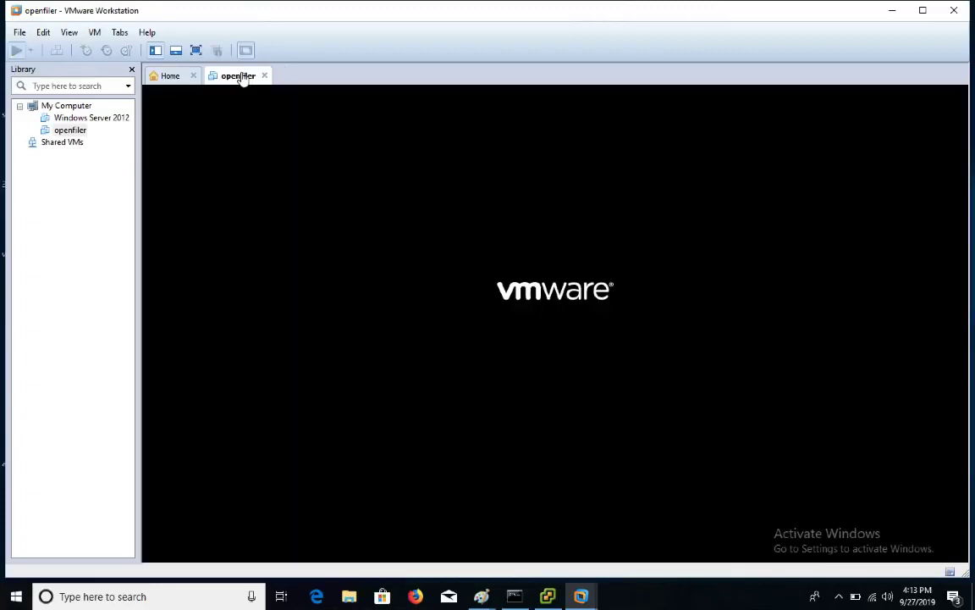
pyautogui.click(196, 49)
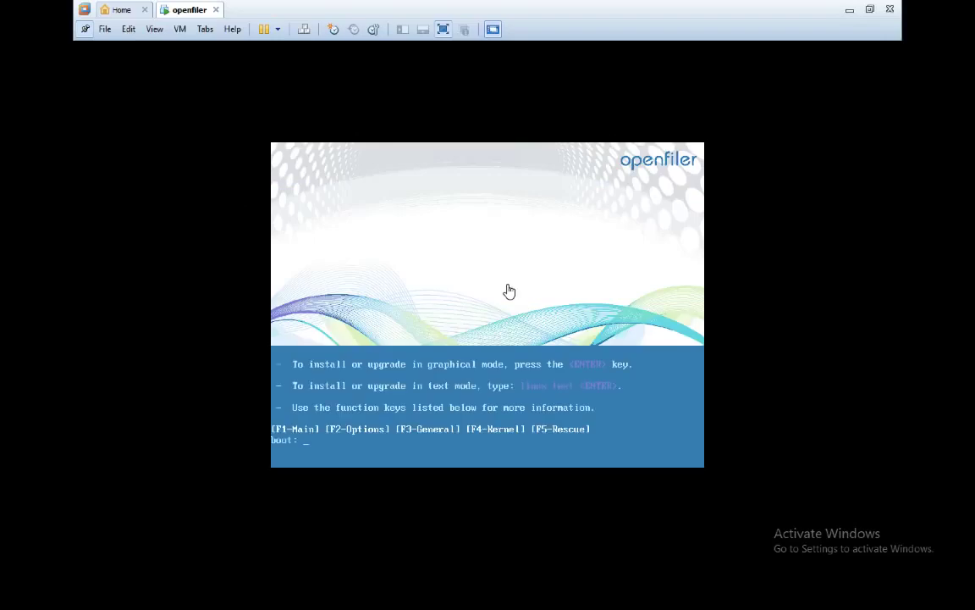
# Start the graphical Openfiler installation and accept U.S. English as the keyboard layout.
pyautogui.click(509, 292)
pyautogui.press('Return')
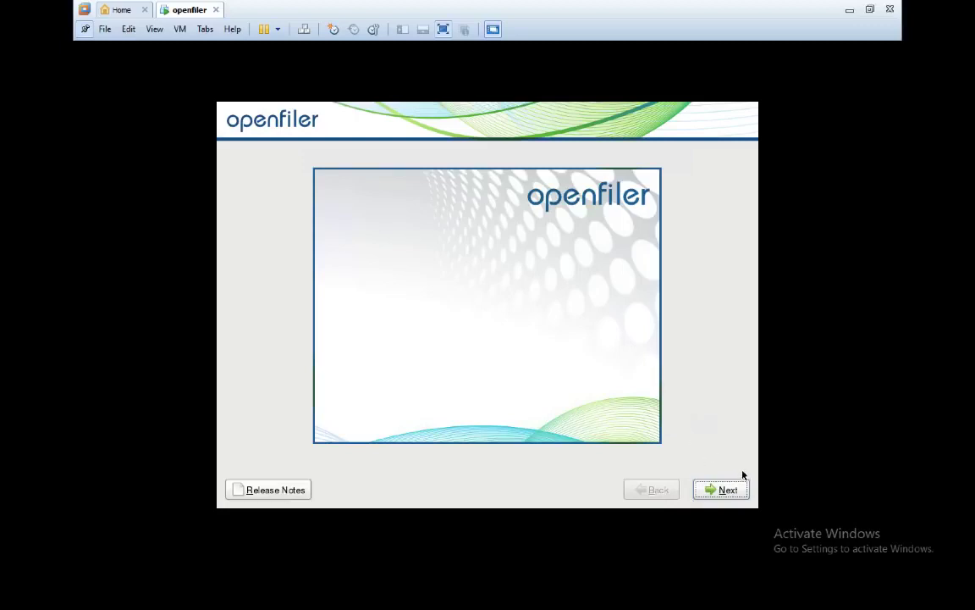
pyautogui.click(721, 491)
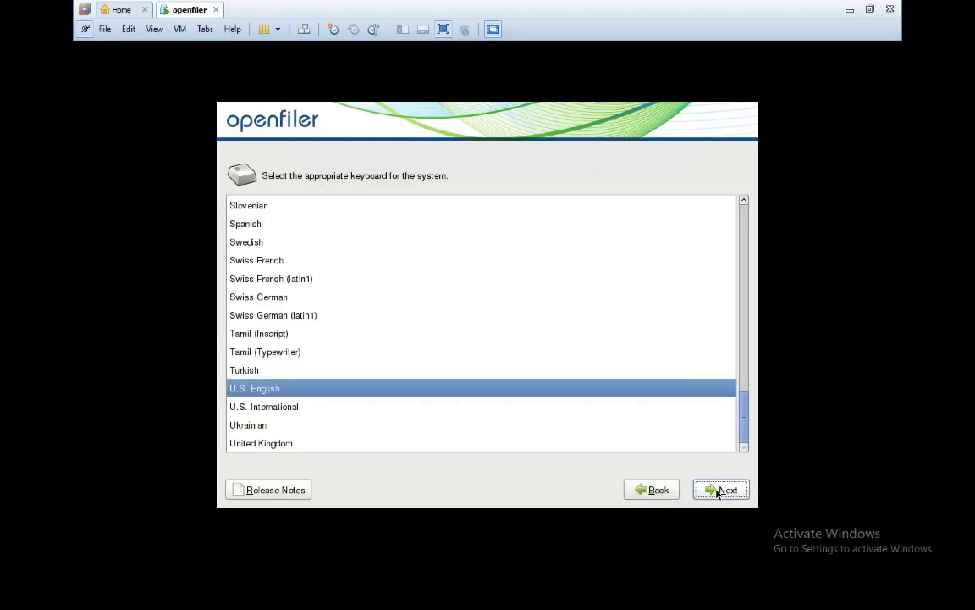
pyautogui.click(718, 493)
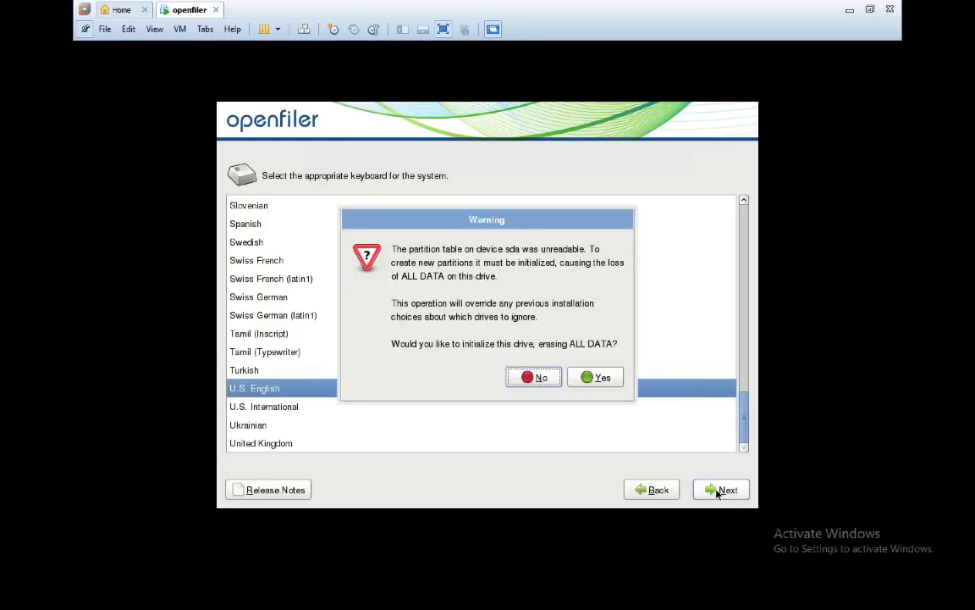
# Initialize drive sda and confirm removing all its partitions to create the default partition layout.
pyautogui.click(599, 378)
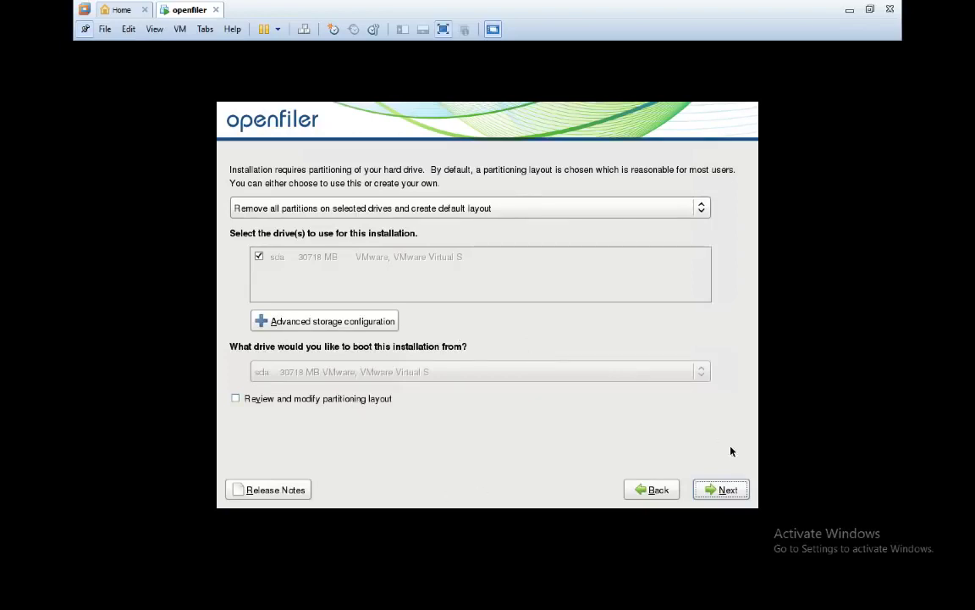
pyautogui.click(725, 497)
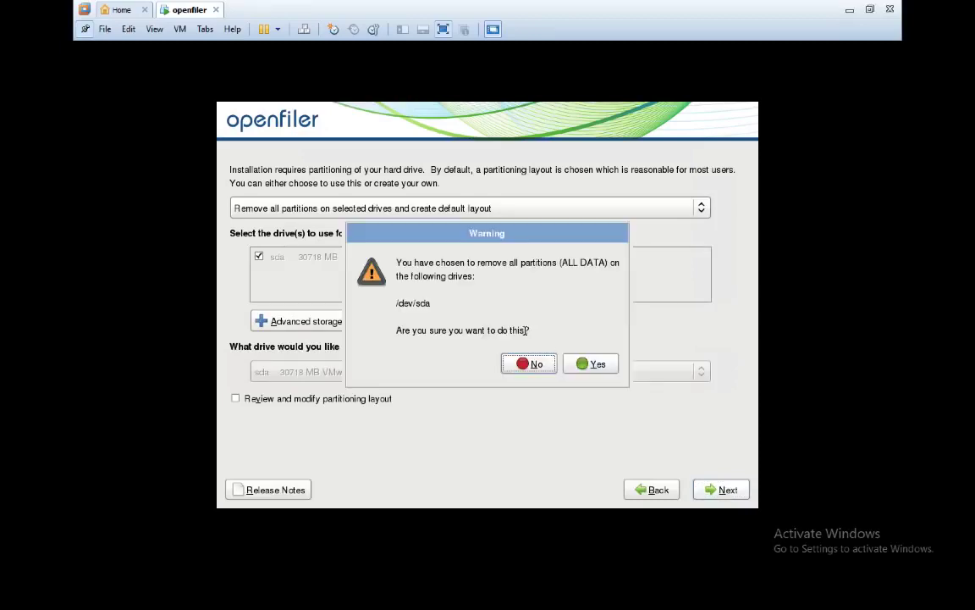
pyautogui.click(597, 364)
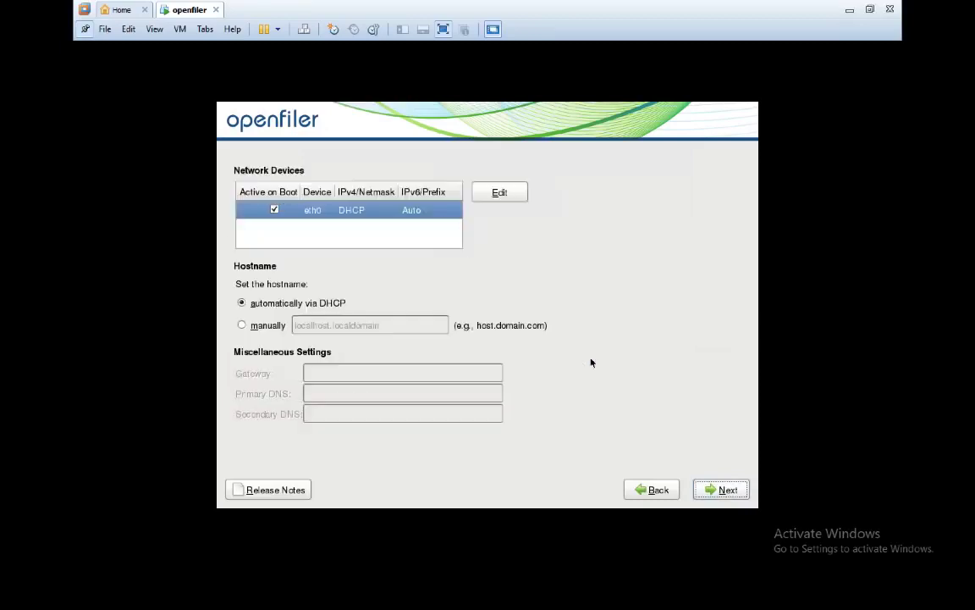
# Accept eth0 with DHCP and an automatic hostname, and set the time zone to Asia/Calcutta.
pyautogui.click(730, 495)
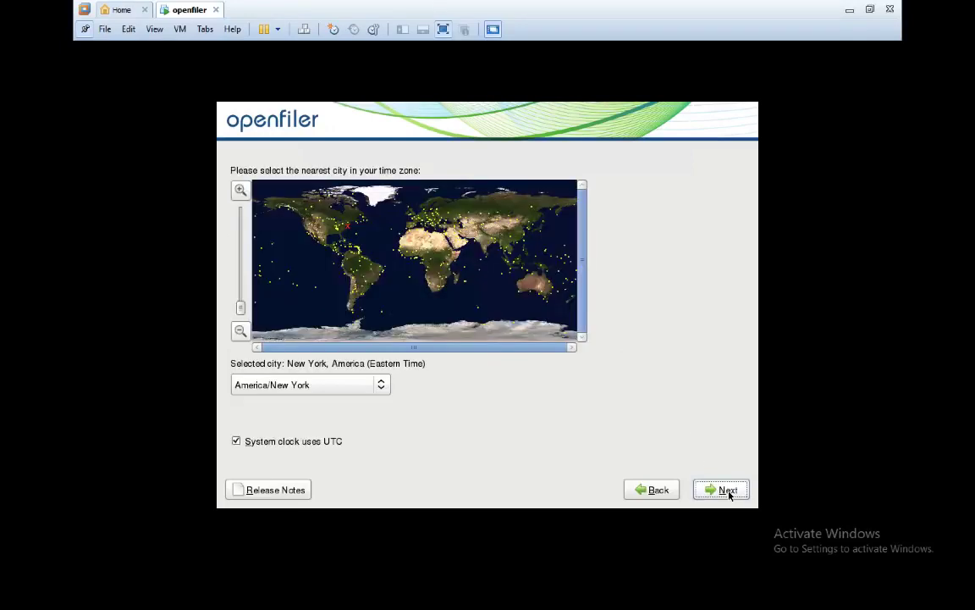
pyautogui.click(485, 248)
pyautogui.click(487, 246)
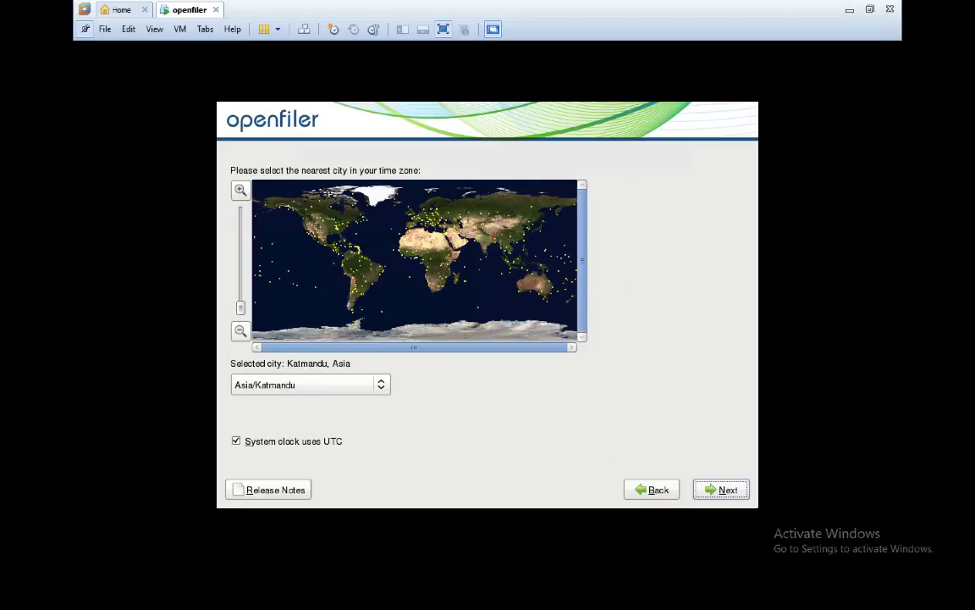
pyautogui.click(347, 386)
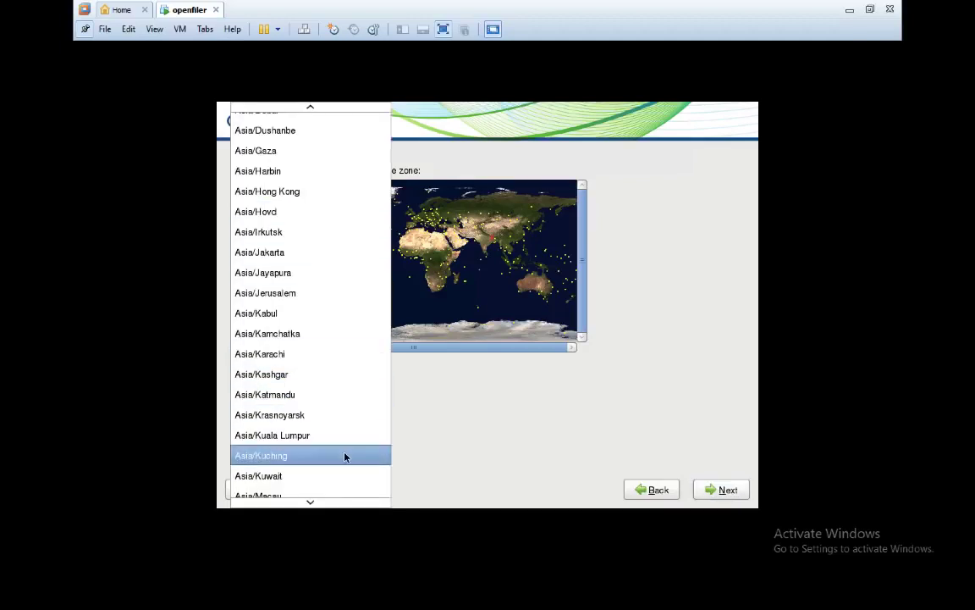
pyautogui.click(416, 230)
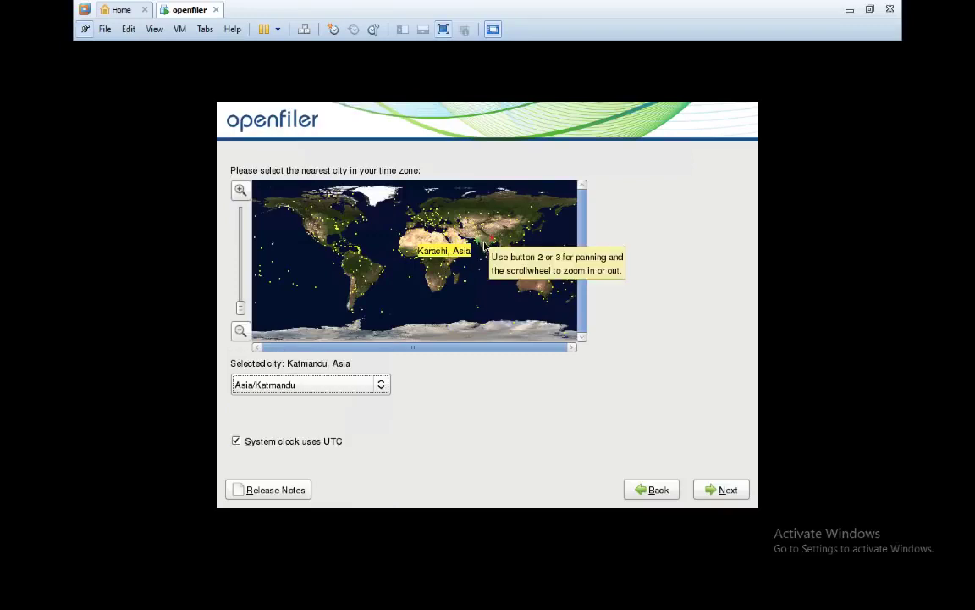
pyautogui.click(492, 251)
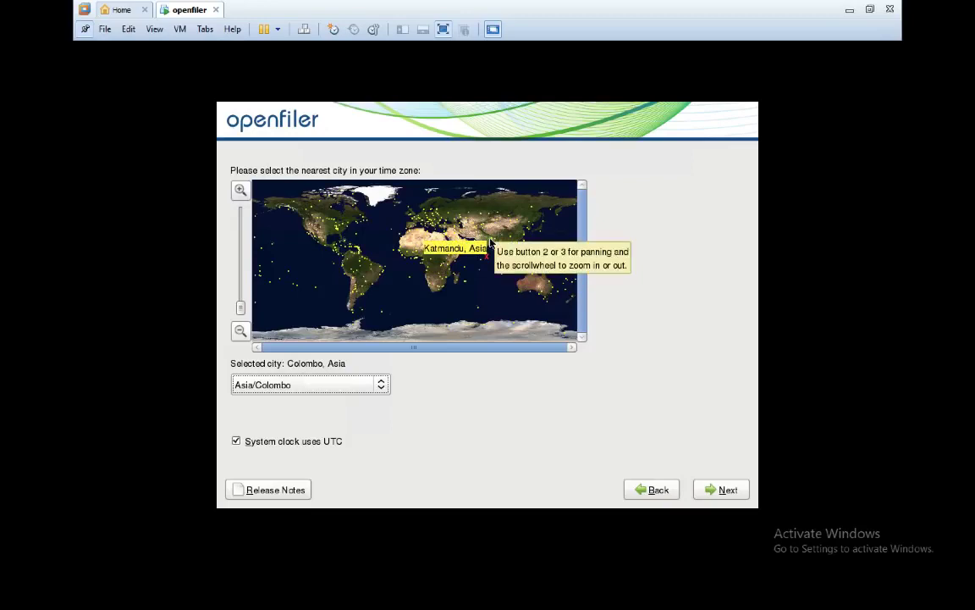
pyautogui.click(491, 244)
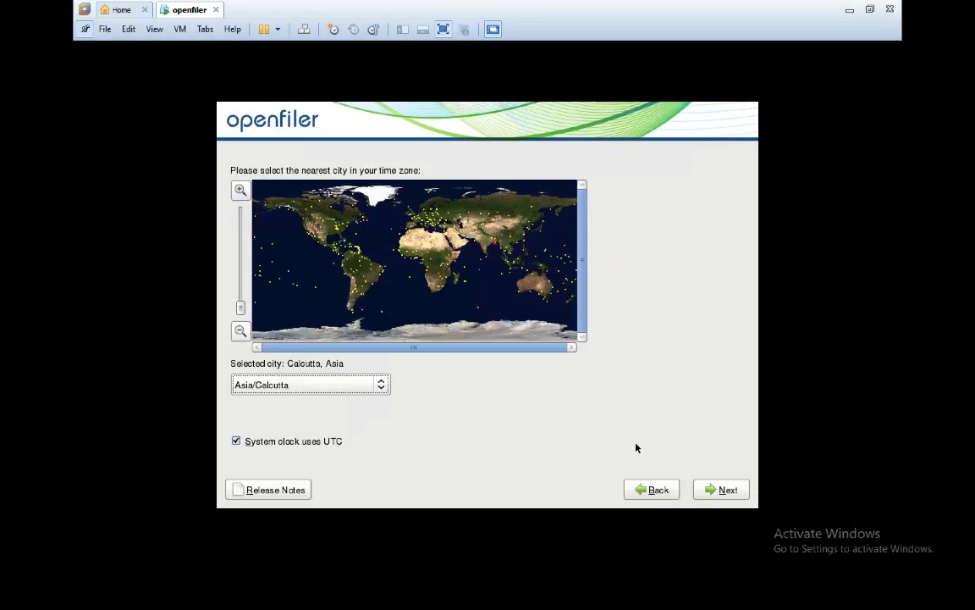
pyautogui.click(722, 490)
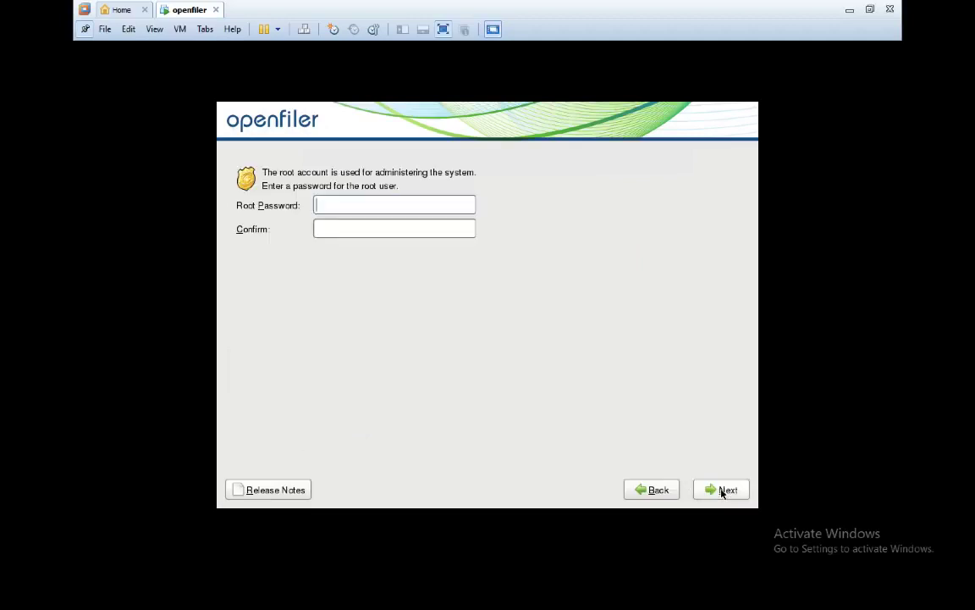
# Enter and confirm the root password, and start installing Openfiler.
pyautogui.write('********')
pyautogui.press('Tab')
pyautogui.write('********')
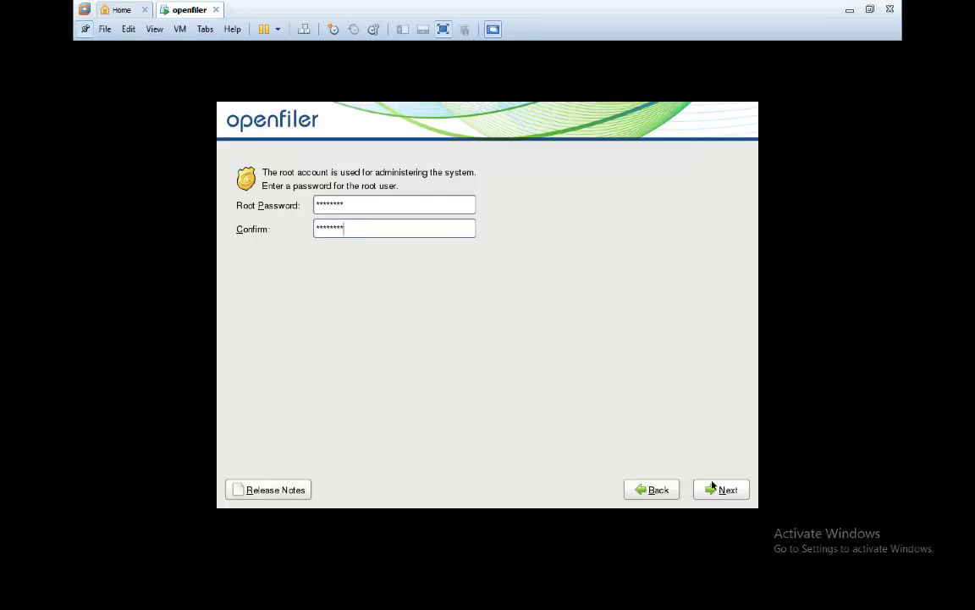
pyautogui.click(726, 491)
pyautogui.click(725, 491)
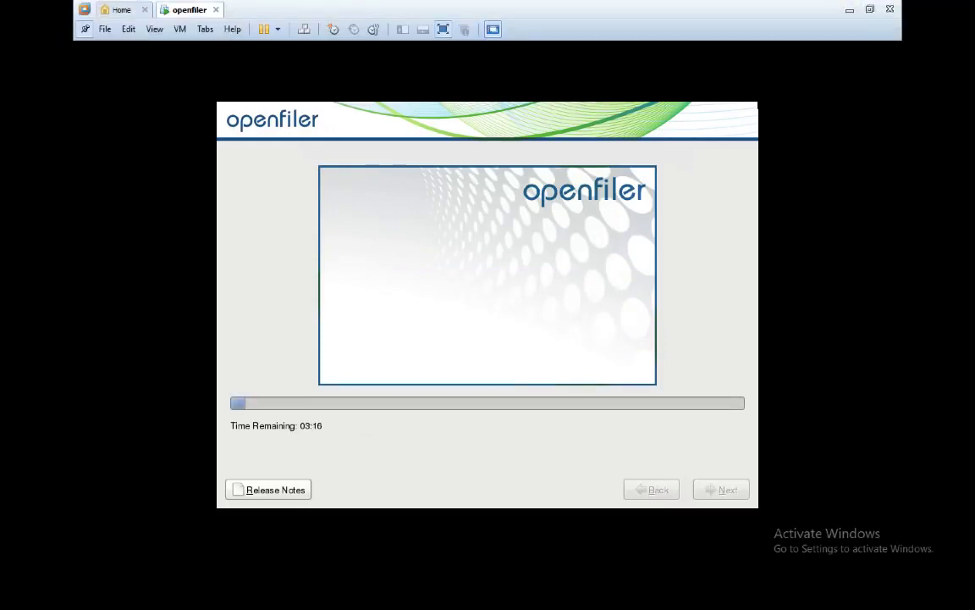
# Minimize the virtual machine and switch to the Paint diagram of ESXi, Openfiler and shared storage.
pyautogui.click(849, 15)
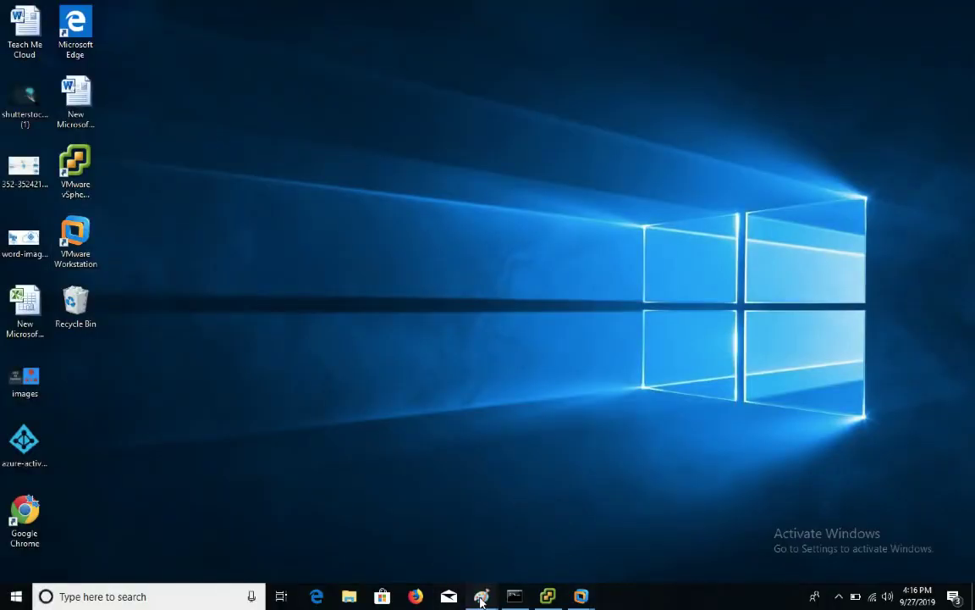
pyautogui.moveTo(483, 596)
pyautogui.click(756, 526)
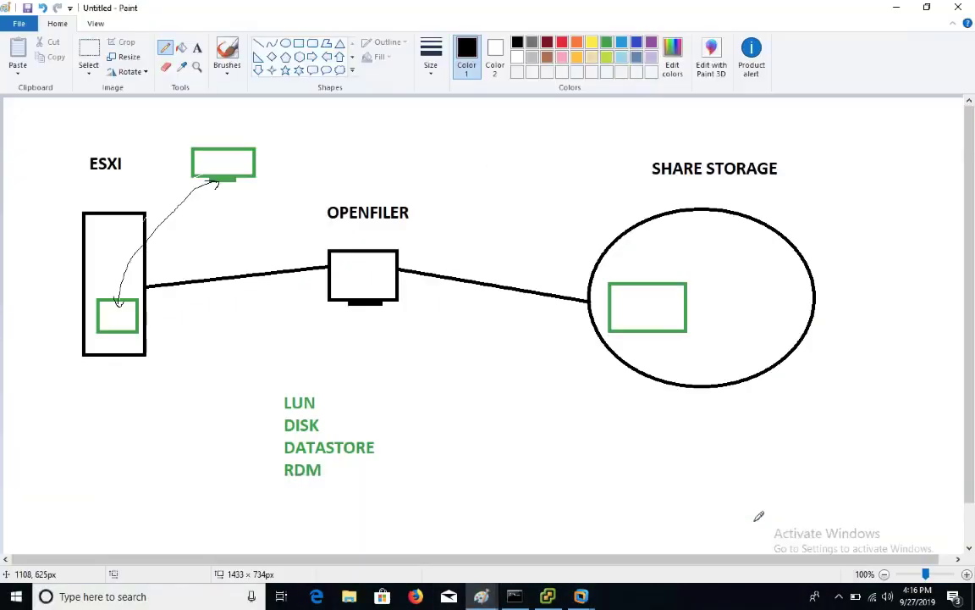
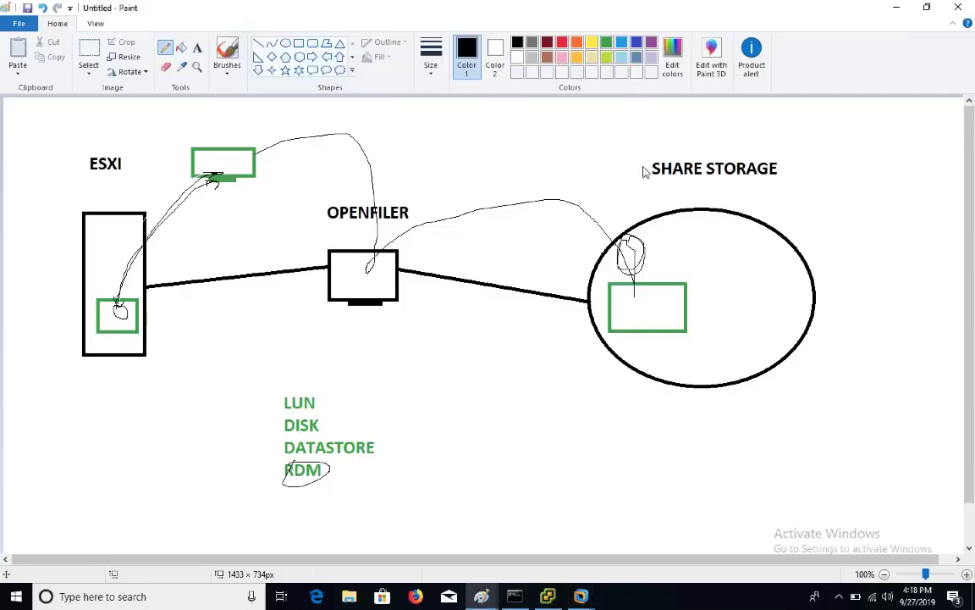
# Look at the ESXi host's datastores in vSphere Client and return to the openfiler virtual machine in VMware Workstation.
pyautogui.click(552, 596)
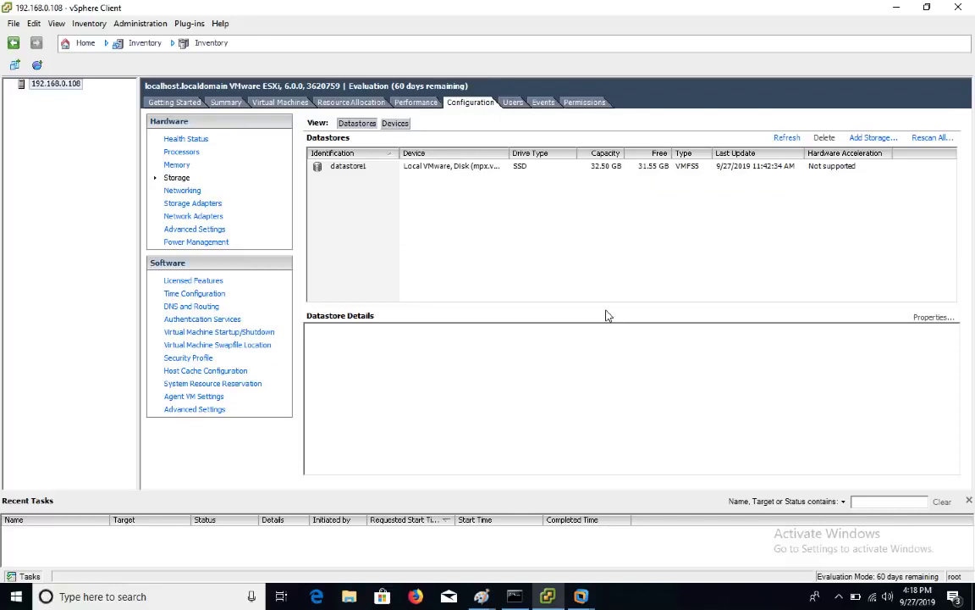
pyautogui.click(581, 596)
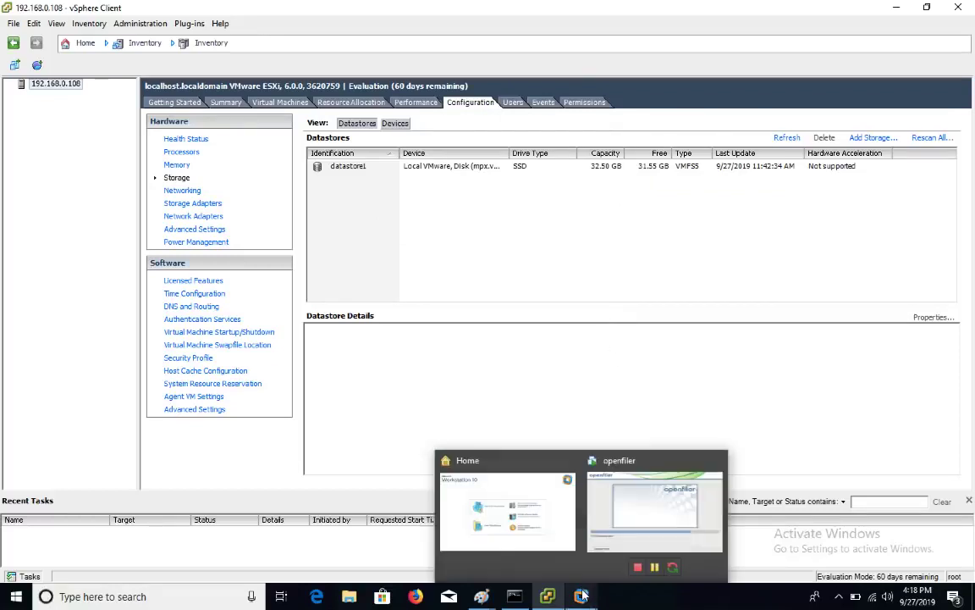
pyautogui.click(665, 525)
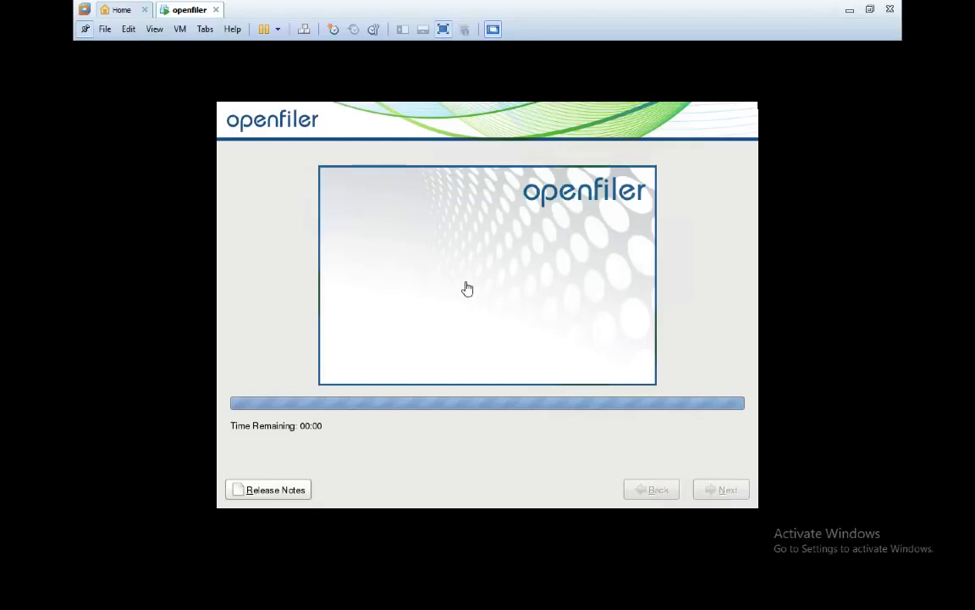
# Review the network adapter and hard disk in the openfiler virtual machine's settings, and leave without saving changes.
pyautogui.rightClick(185, 14)
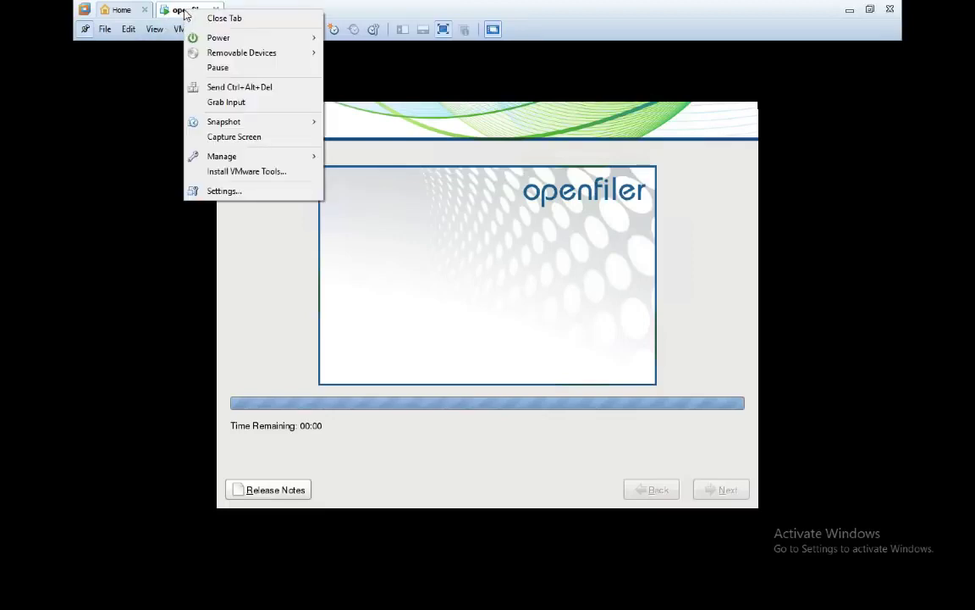
pyautogui.click(225, 191)
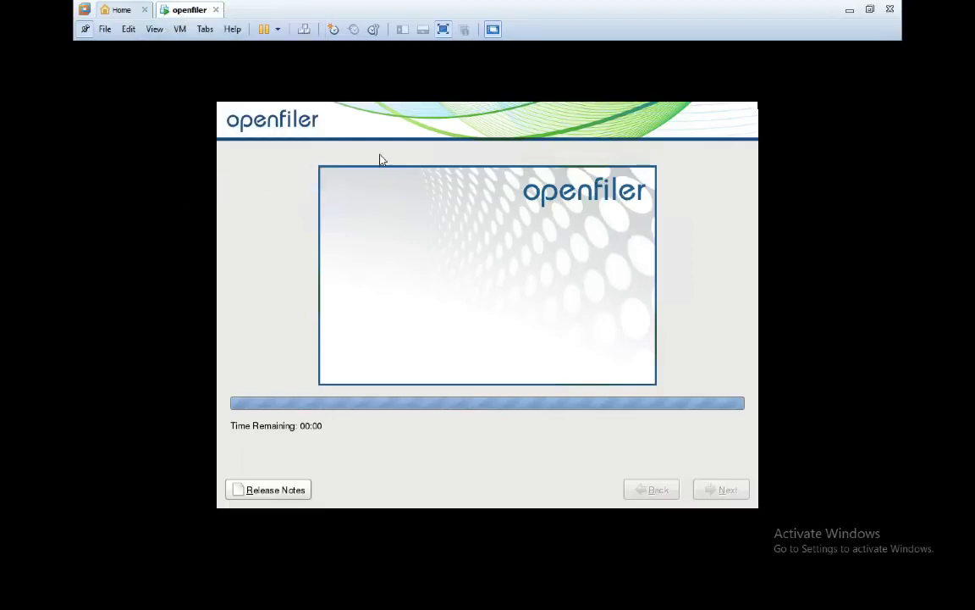
pyautogui.click(383, 208)
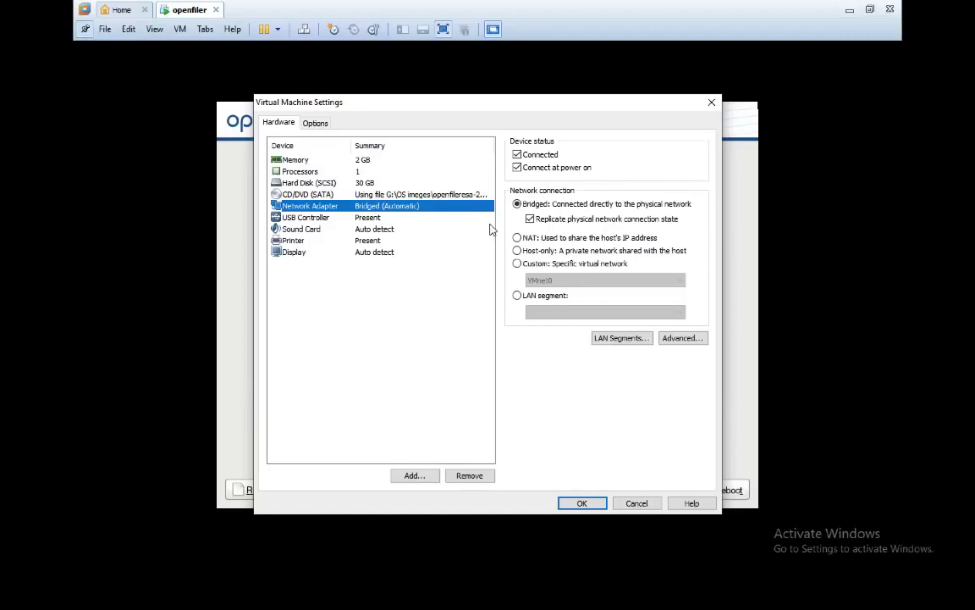
pyautogui.click(362, 183)
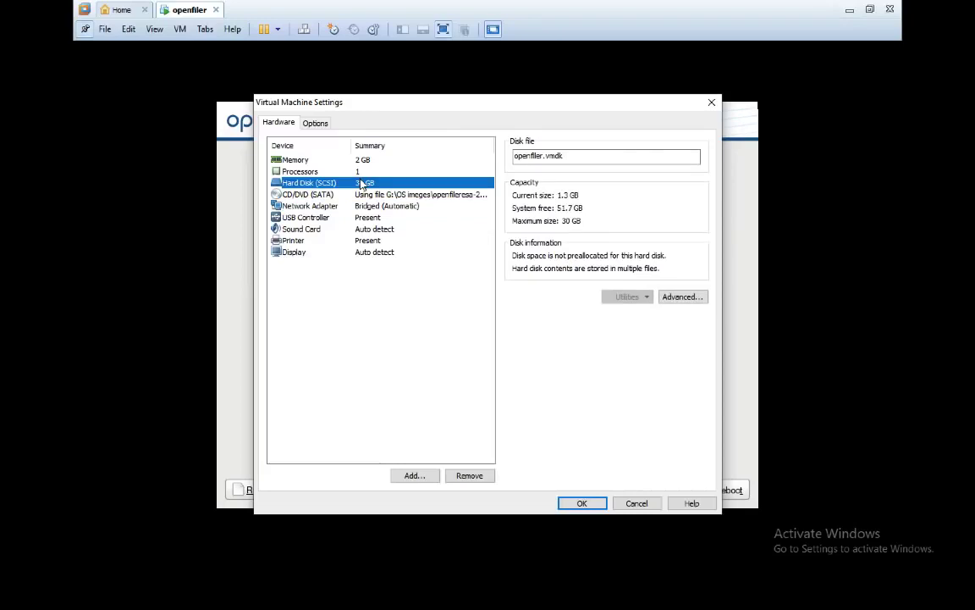
pyautogui.click(641, 504)
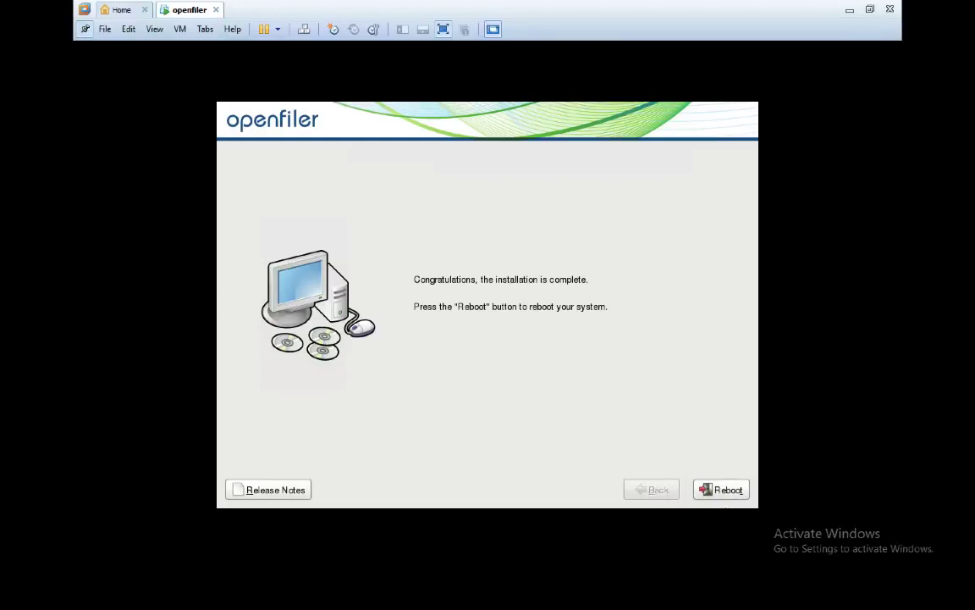
# Reboot the newly installed Openfiler system from the finished installer.
pyautogui.hotkey('alt', 'r')
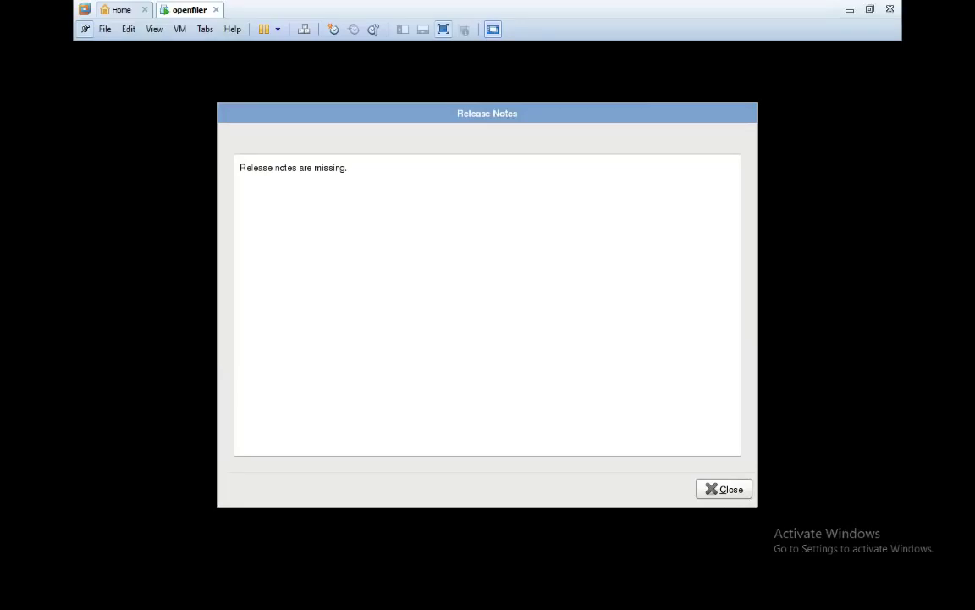
pyautogui.hotkey('alt', 'c')
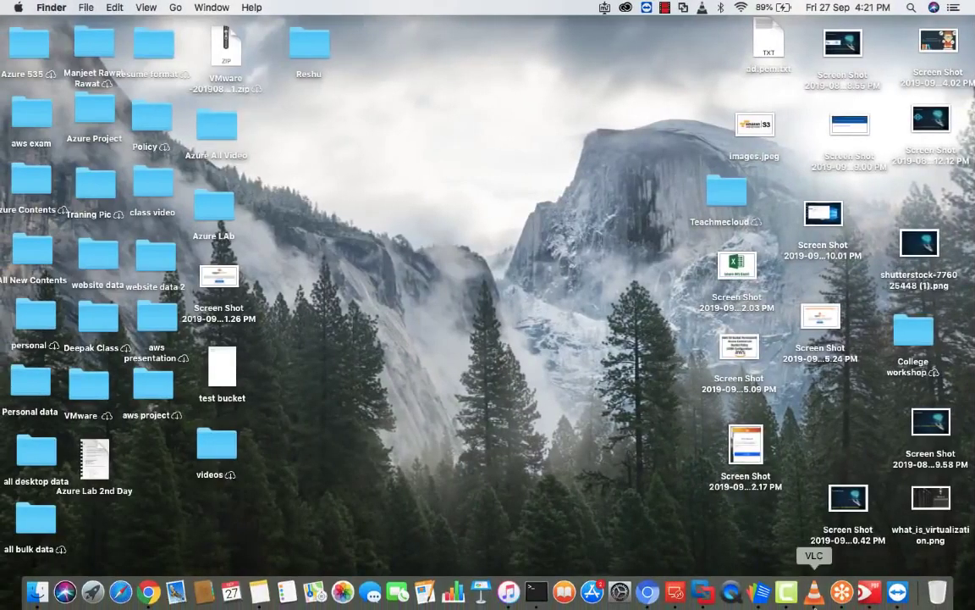
pyautogui.rightClick(789, 595)
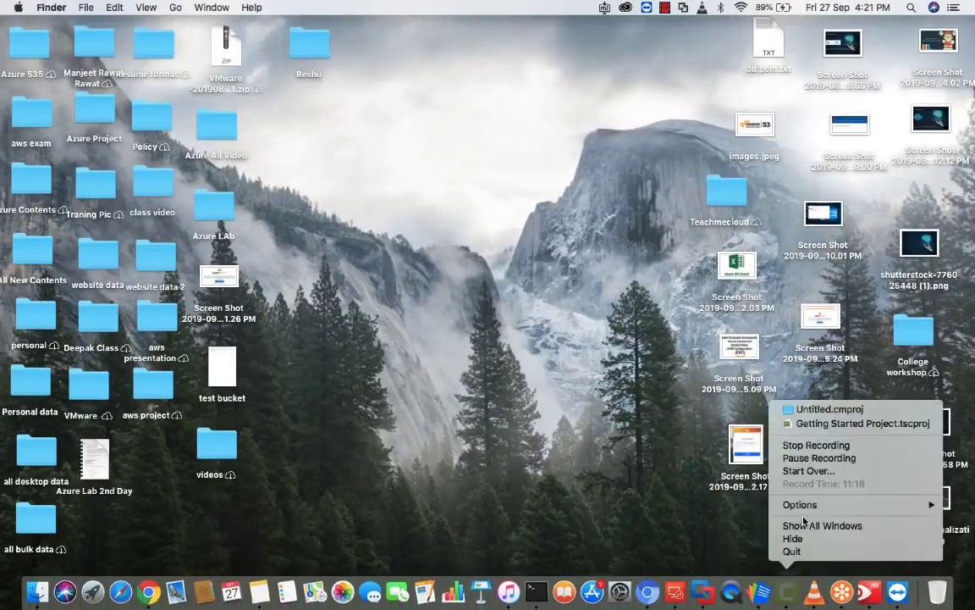
pyautogui.click(807, 460)
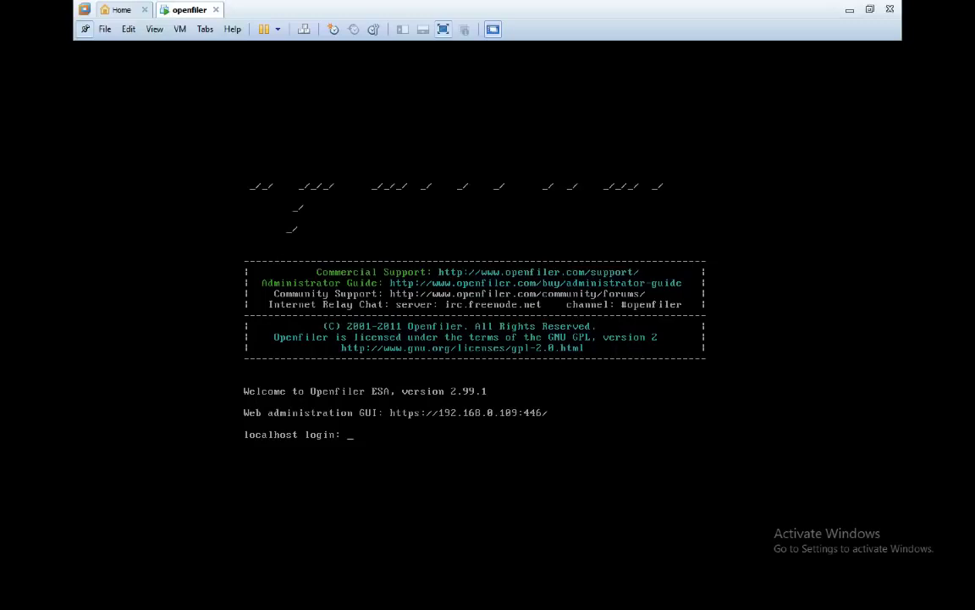
# Release the input from the openfiler console and minimize the virtual machine to return to vSphere Client.
pyautogui.hotkey('ctrl', 'alt')
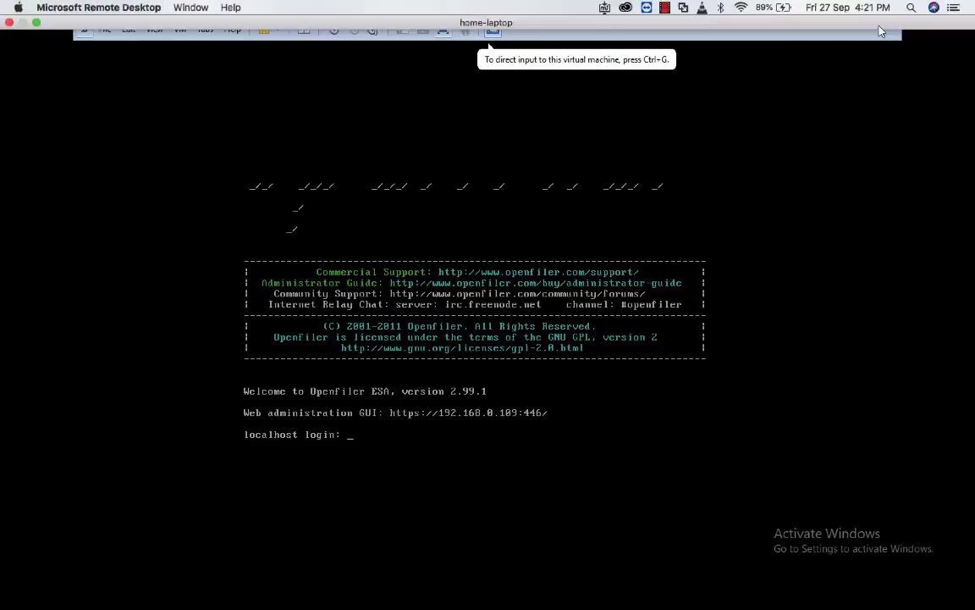
pyautogui.click(850, 11)
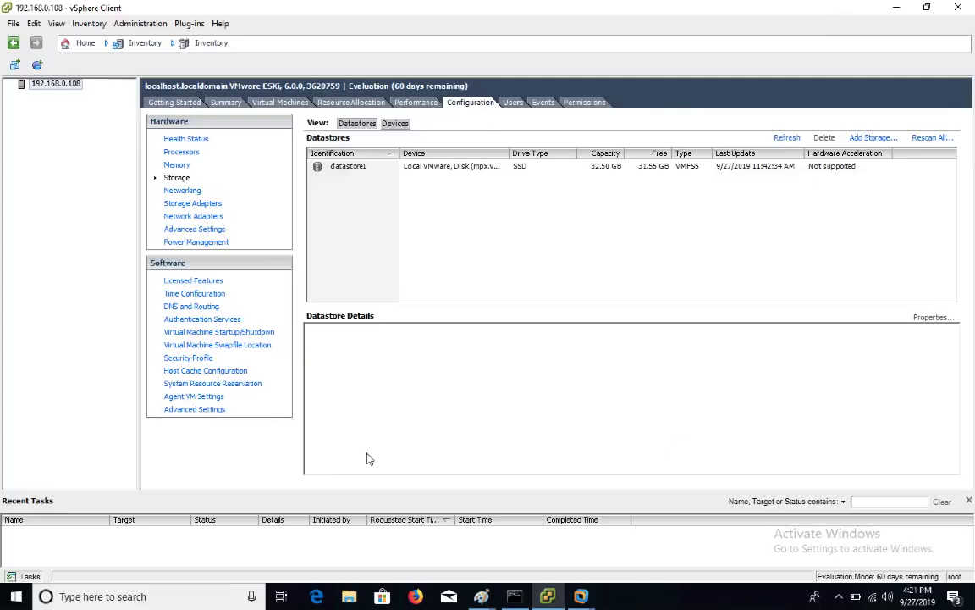
# Leave the Windows session for the Mac desktop and open a new browser window in Google Chrome.
pyautogui.click(415, 596)
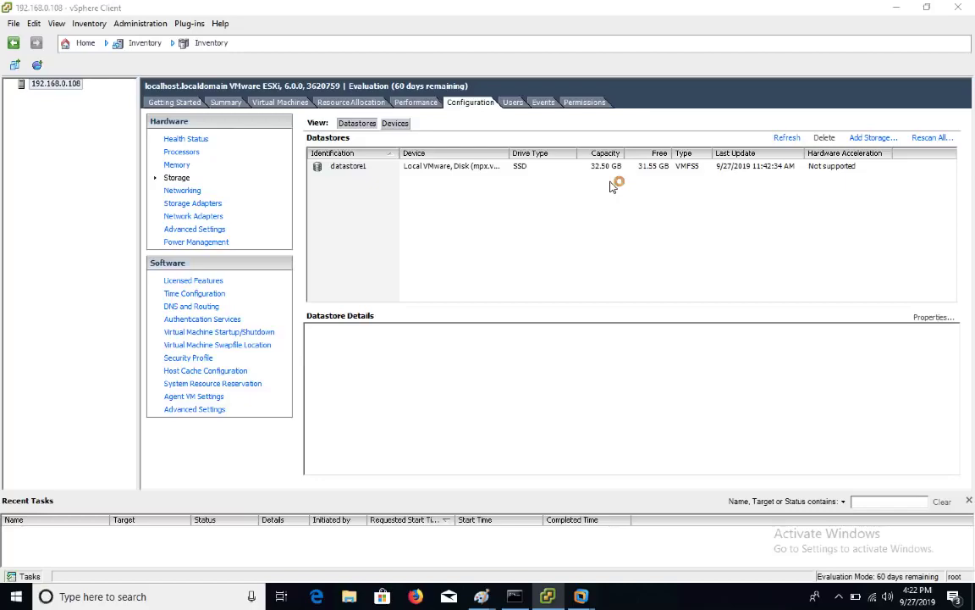
pyautogui.hotkey('ctrl', 'Left')
pyautogui.hotkey('ctrl', 'Left')
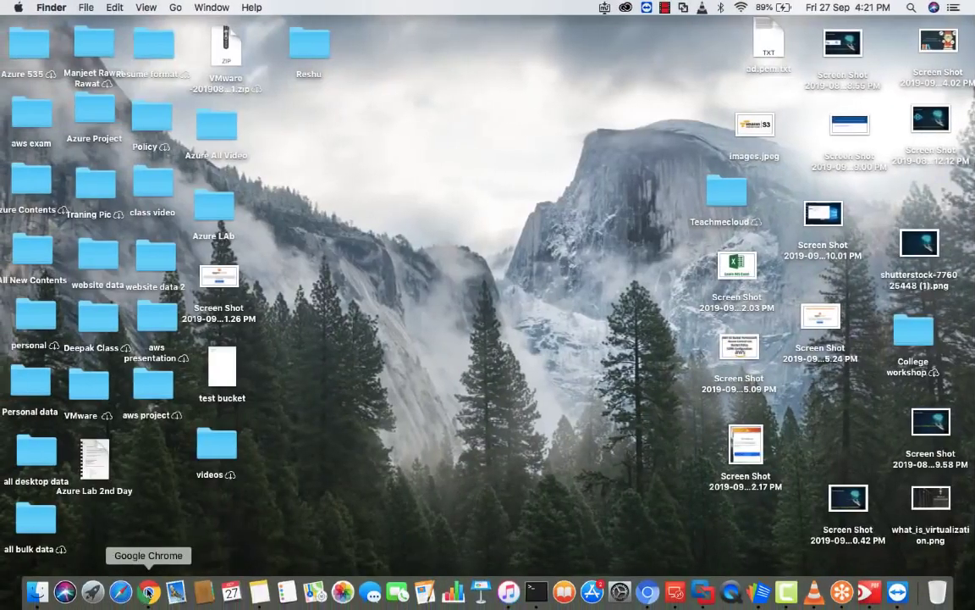
pyautogui.click(148, 592)
pyautogui.click(114, 105)
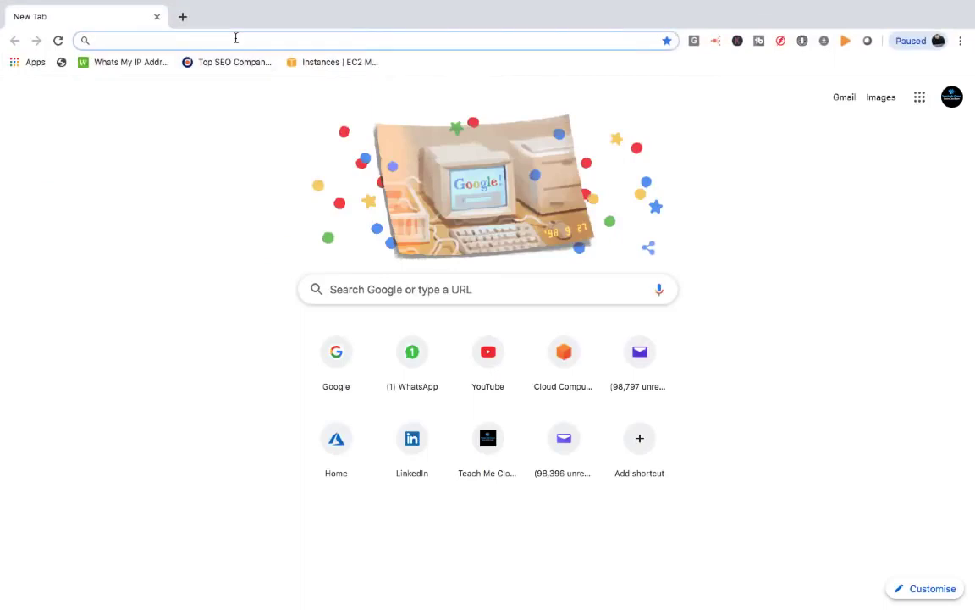
pyautogui.write('htt')
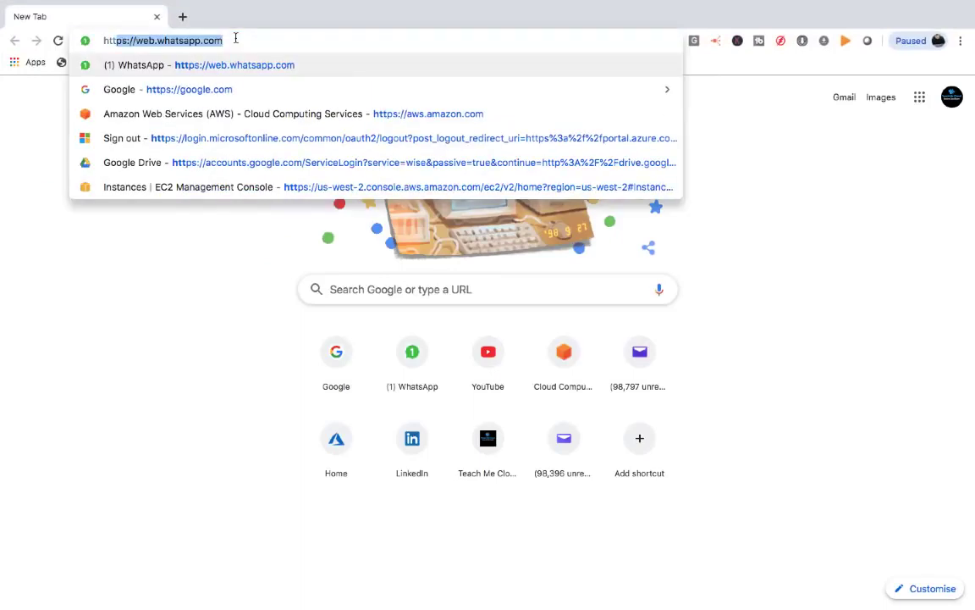
pyautogui.write('ps://')
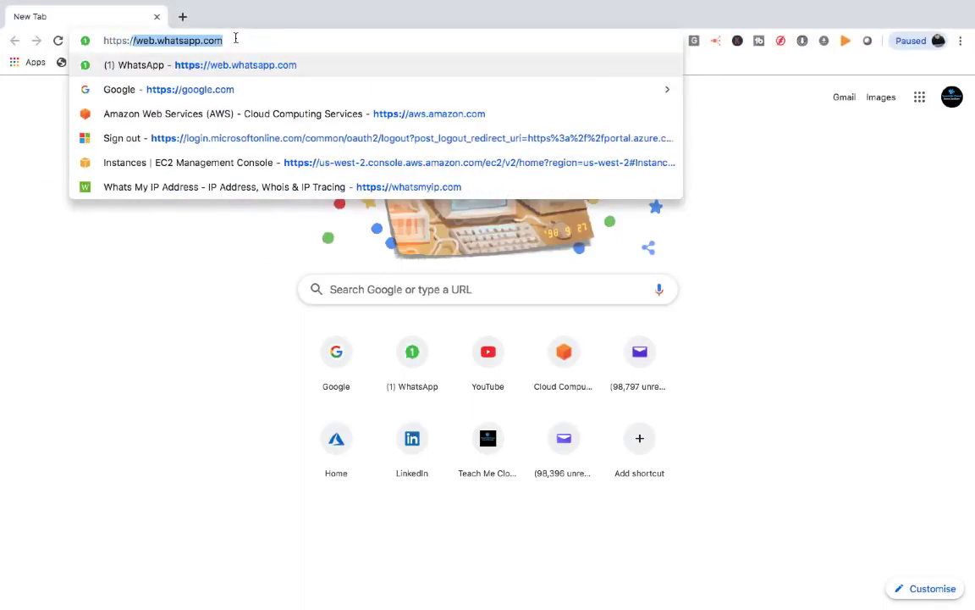
pyautogui.write('192.16')
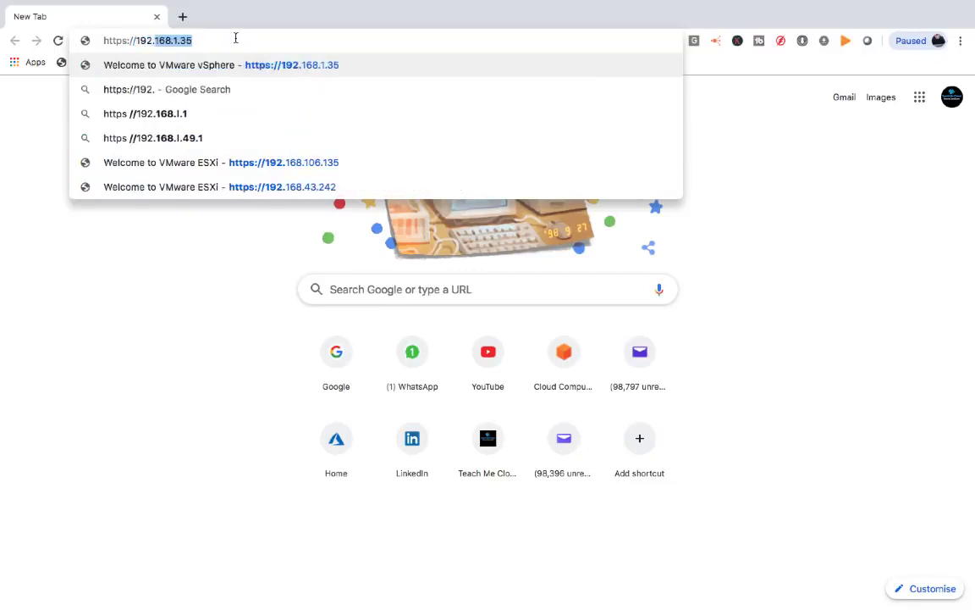
pyautogui.write('8.')
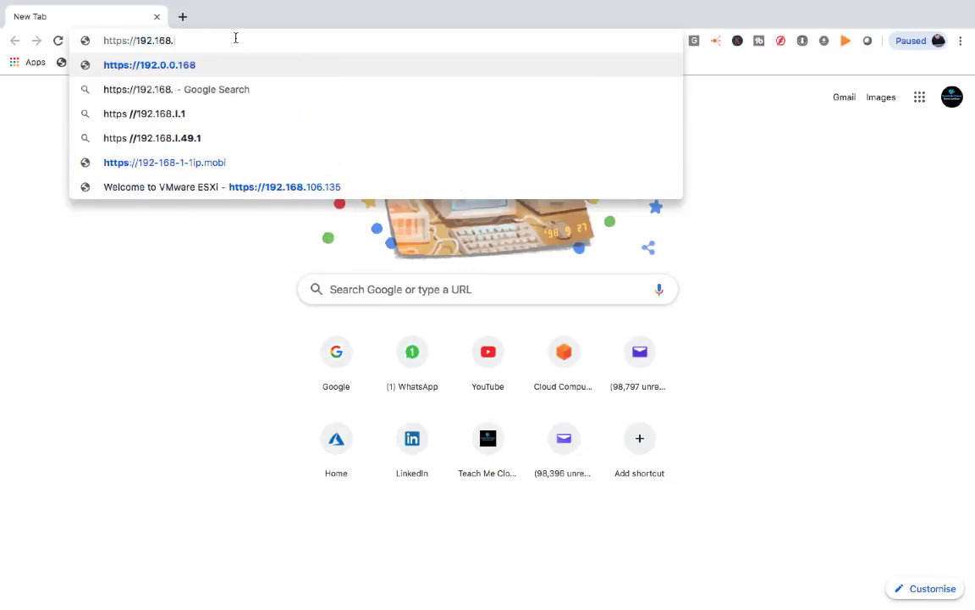
pyautogui.write('0.109')
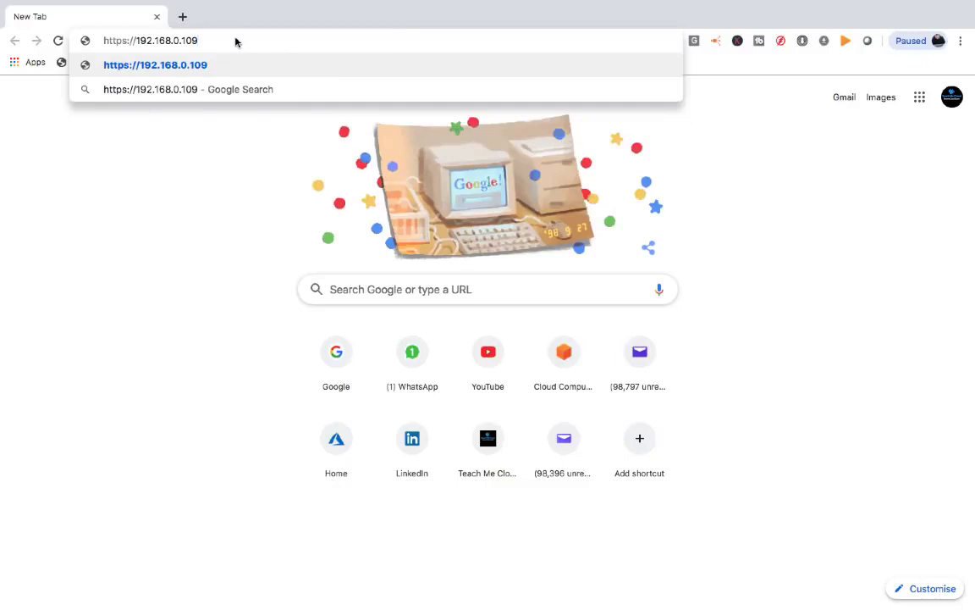
pyautogui.write(':446')
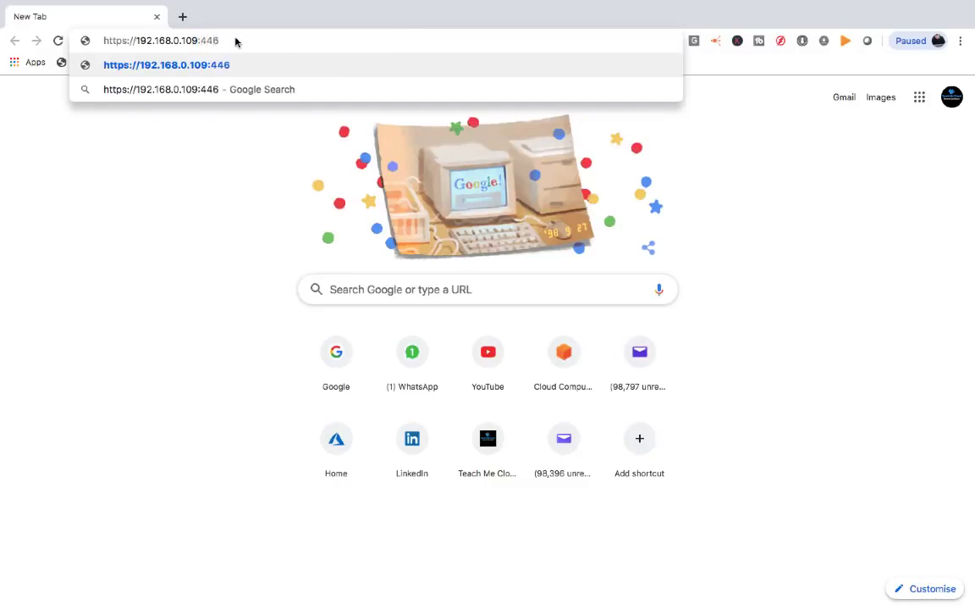
pyautogui.press('Return')
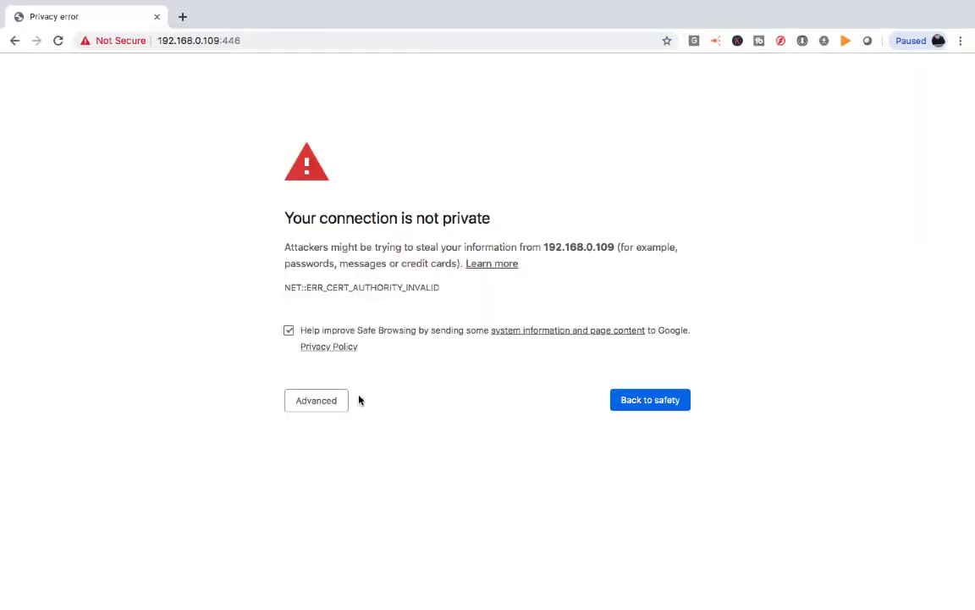
pyautogui.click(299, 401)
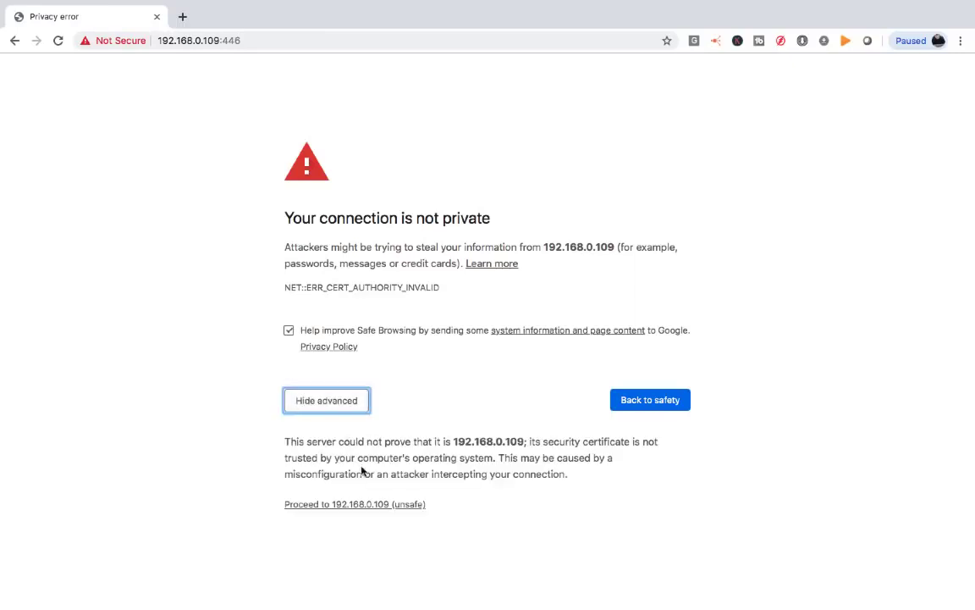
pyautogui.click(327, 507)
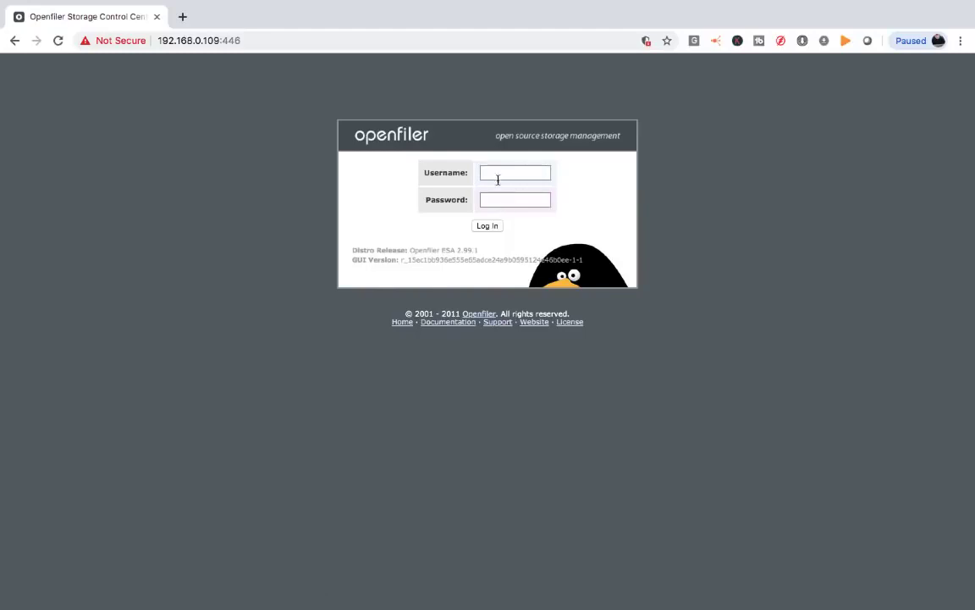
# Log in to the Openfiler web console with the username openfiler and the account password.
pyautogui.click(497, 173)
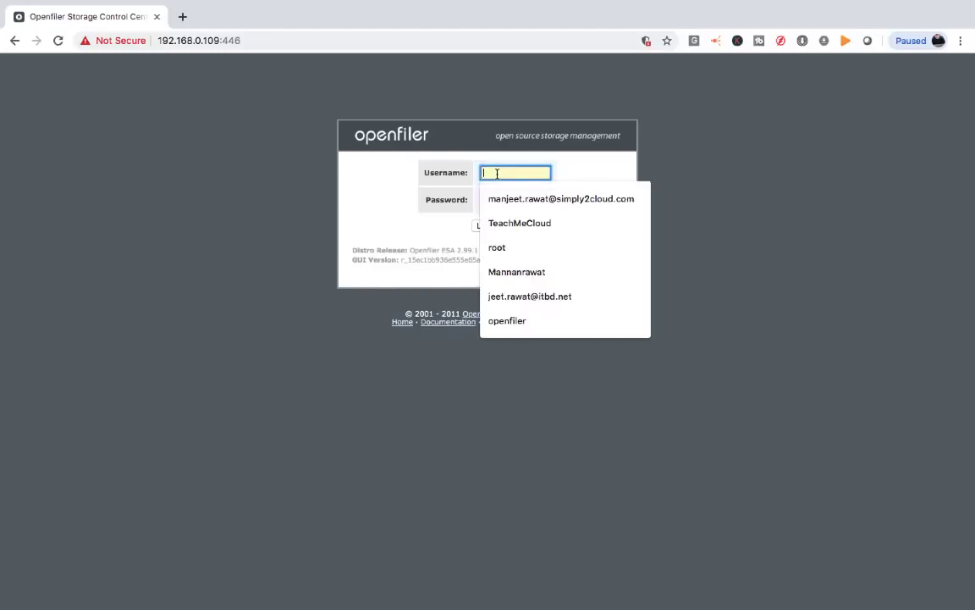
pyautogui.write('open')
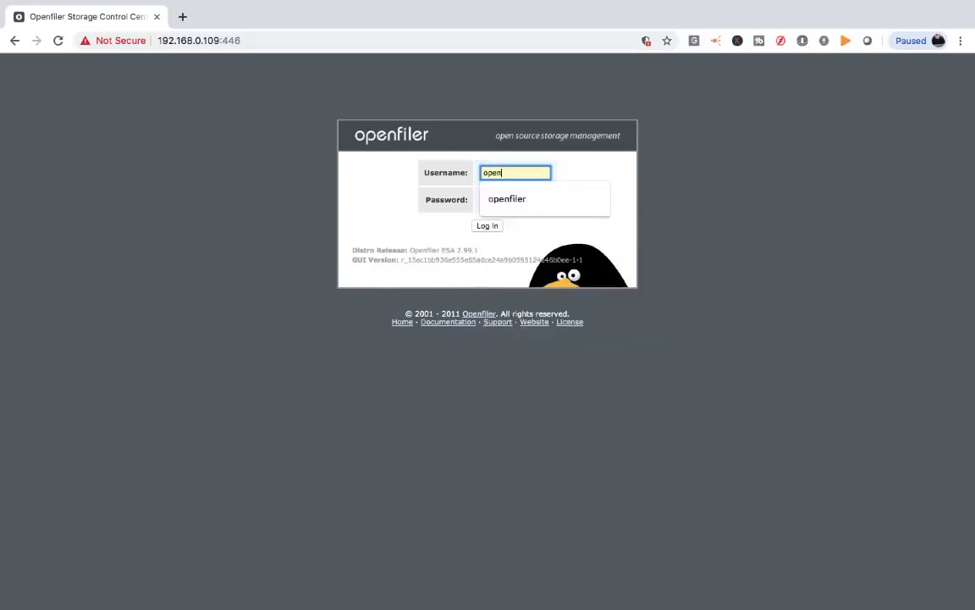
pyautogui.write('filer')
pyautogui.press('Tab')
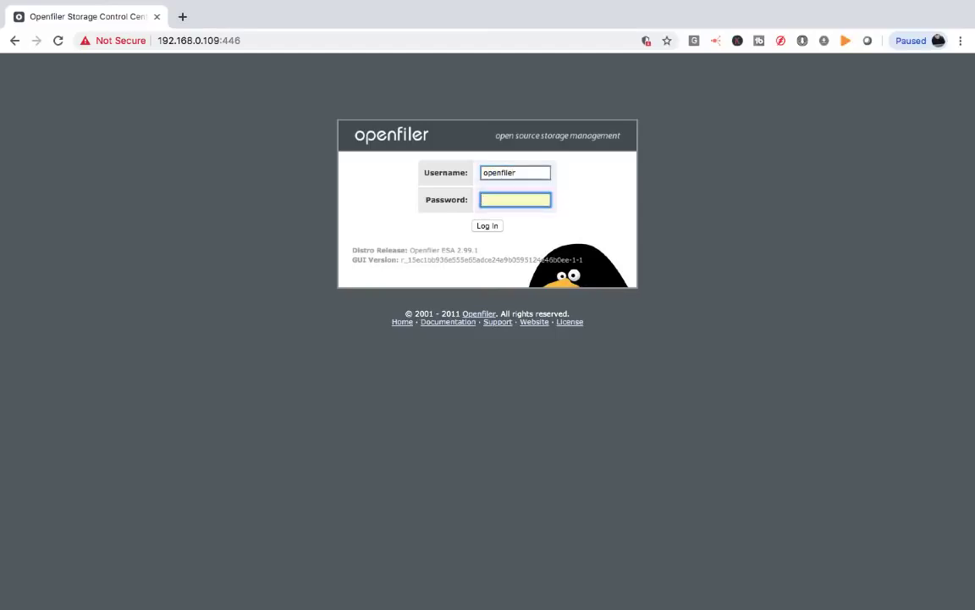
pyautogui.write('pa')
pyautogui.press('BackSpace')
pyautogui.press('BackSpace')
pyautogui.write('password')
pyautogui.press('Return')
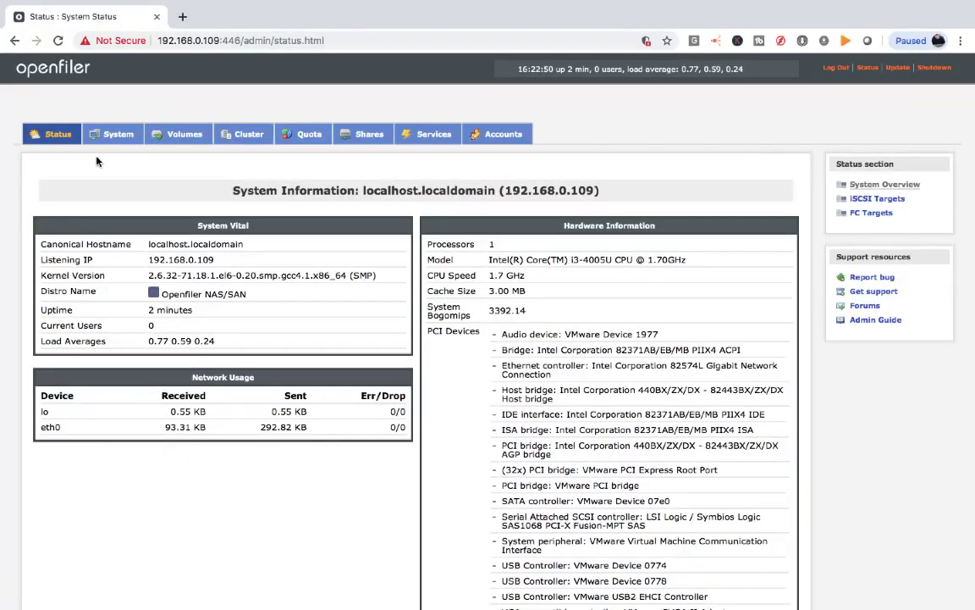
# Look at Openfiler's volume group management page and bring up the ESXi shared storage diagram in Paint.
pyautogui.click(185, 140)
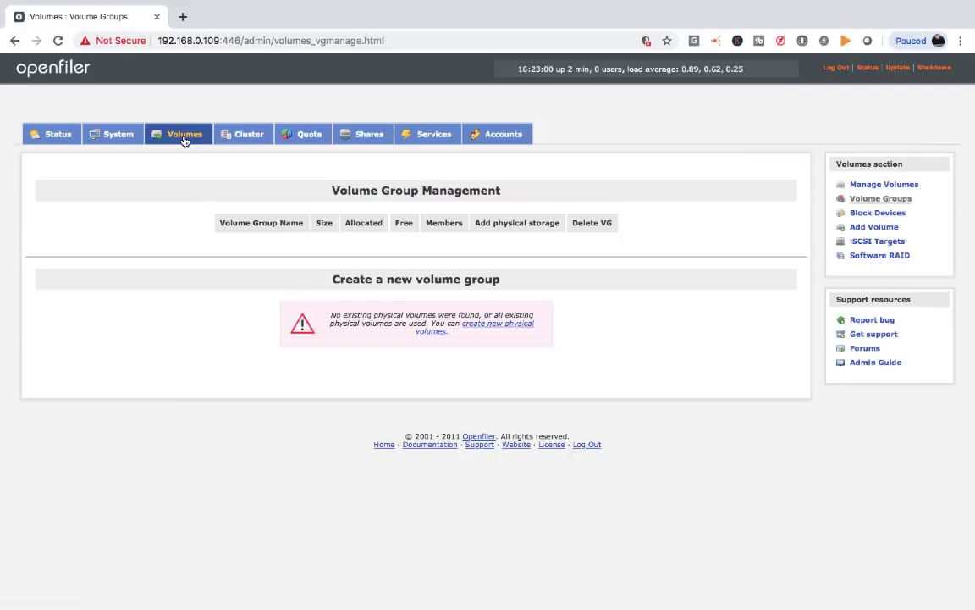
pyautogui.hotkey('ctrl', 'Left')
pyautogui.hotkey('ctrl', 'Right')
pyautogui.hotkey('ctrl', 'Right')
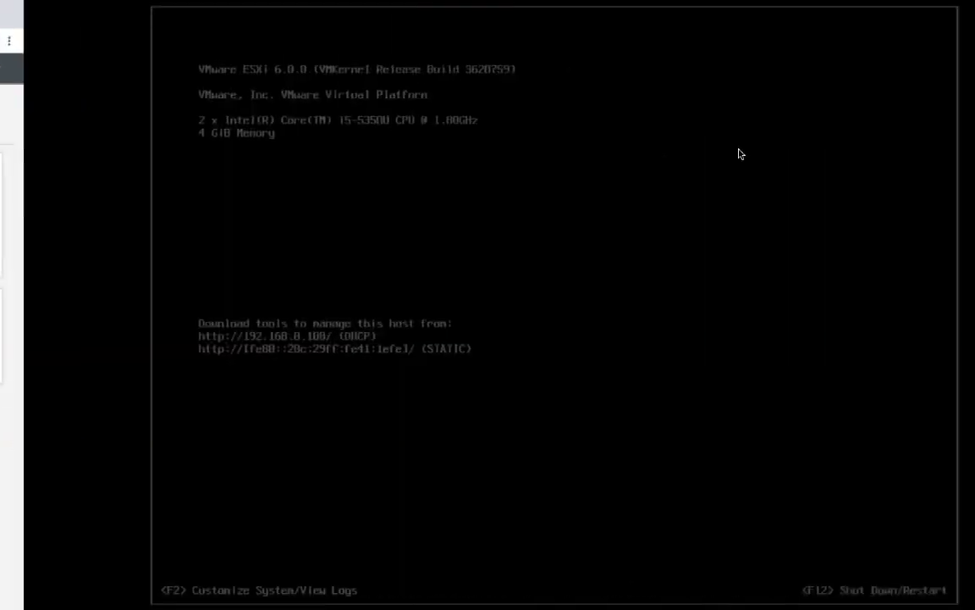
pyautogui.hotkey('ctrl', 'Right')
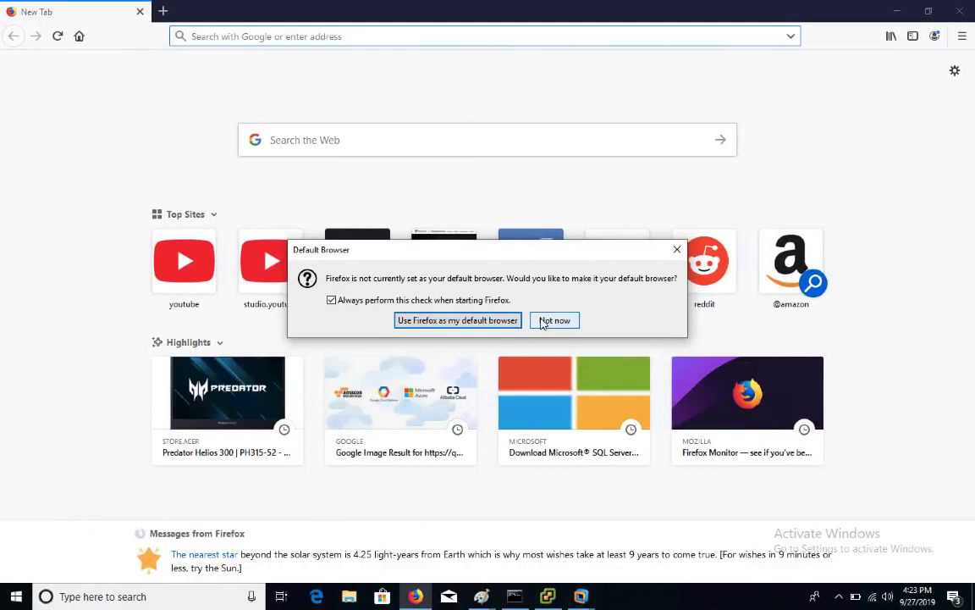
pyautogui.click(555, 320)
pyautogui.moveTo(481, 596)
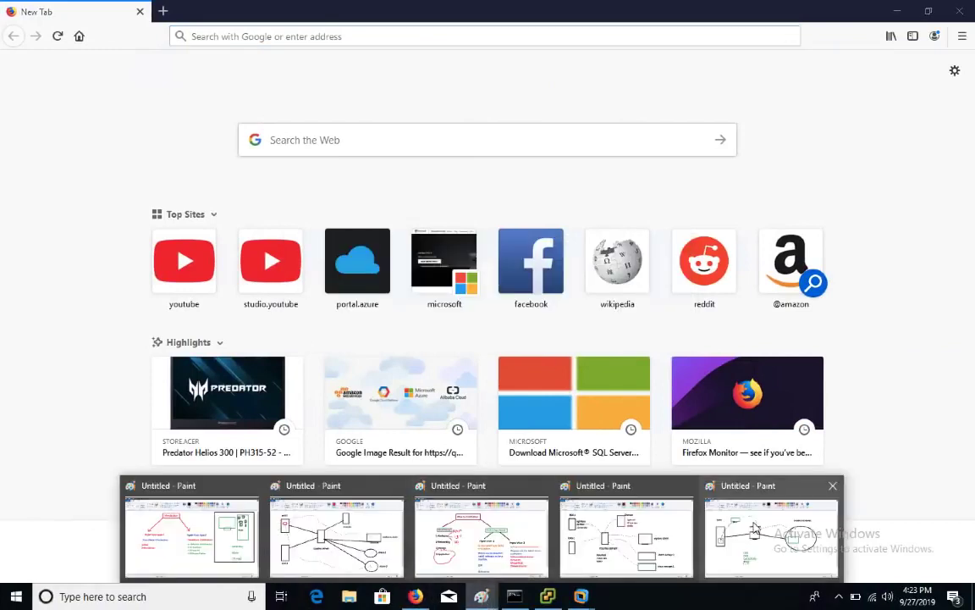
pyautogui.click(756, 528)
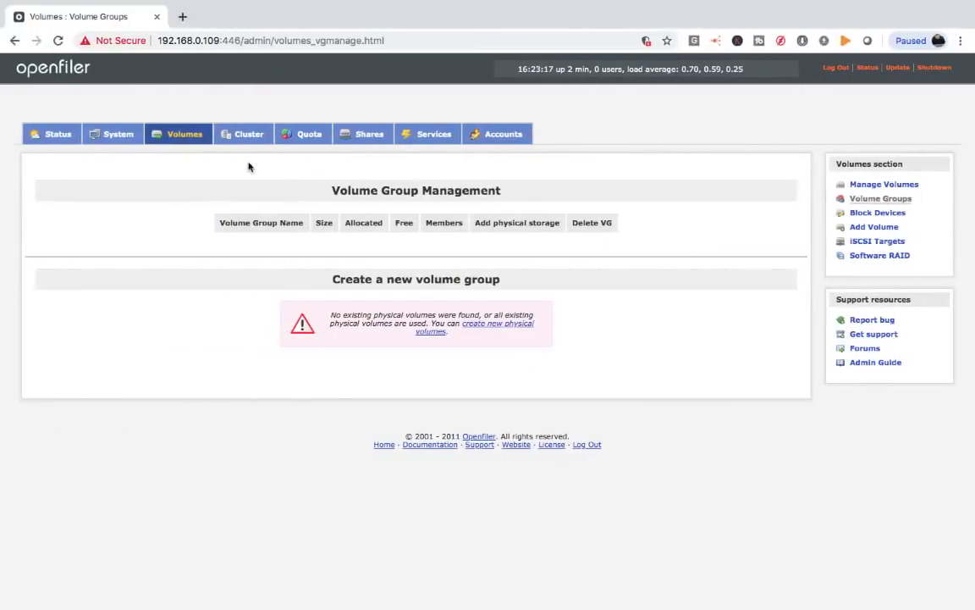
# Look at Openfiler's block devices in the web console and switch to the openfiler virtual machine in VMware Workstation.
pyautogui.click(879, 217)
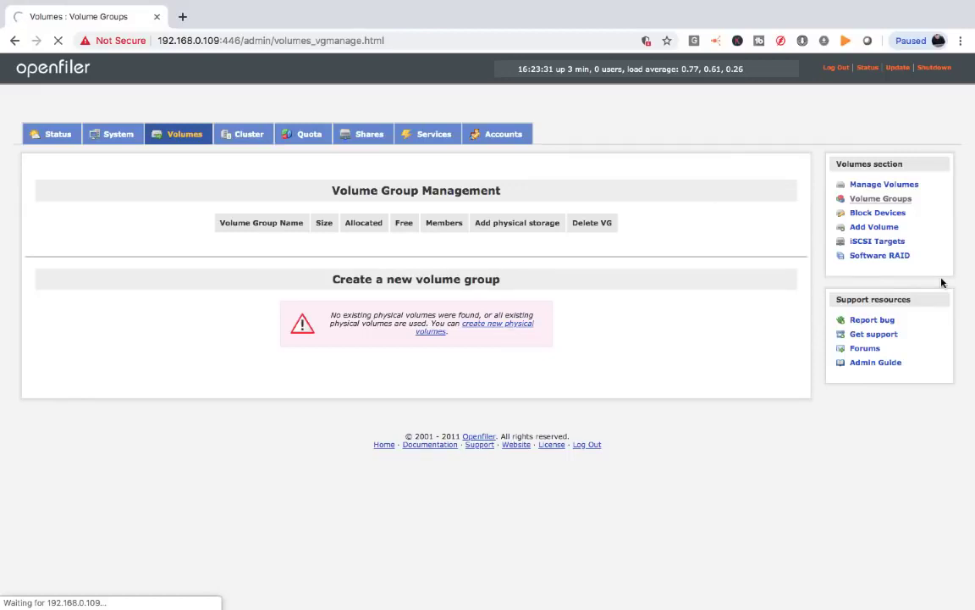
pyautogui.click(877, 213)
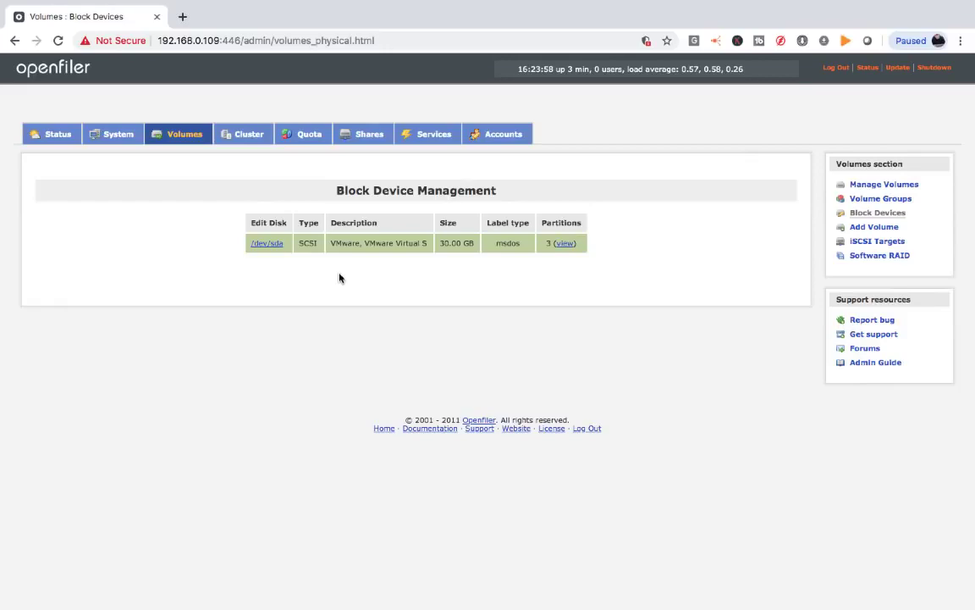
pyautogui.hotkey('ctrl', 'Right')
pyautogui.hotkey('ctrl', 'Right')
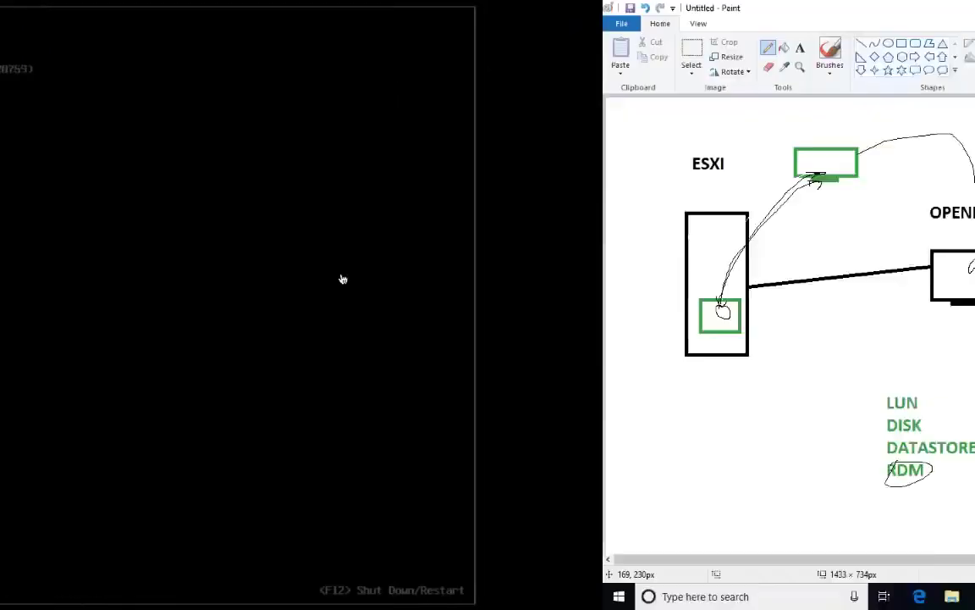
pyautogui.moveTo(581, 597)
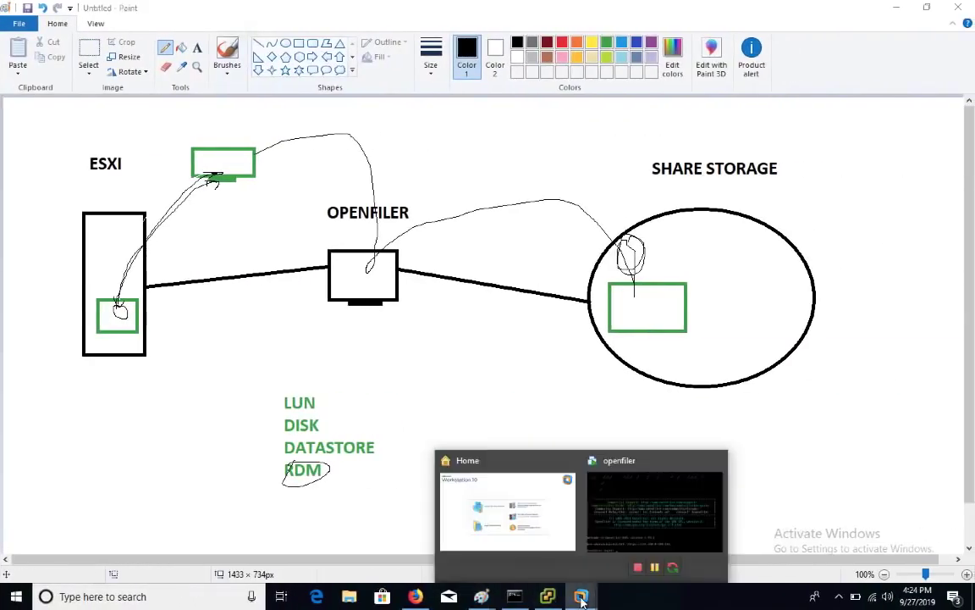
pyautogui.click(647, 521)
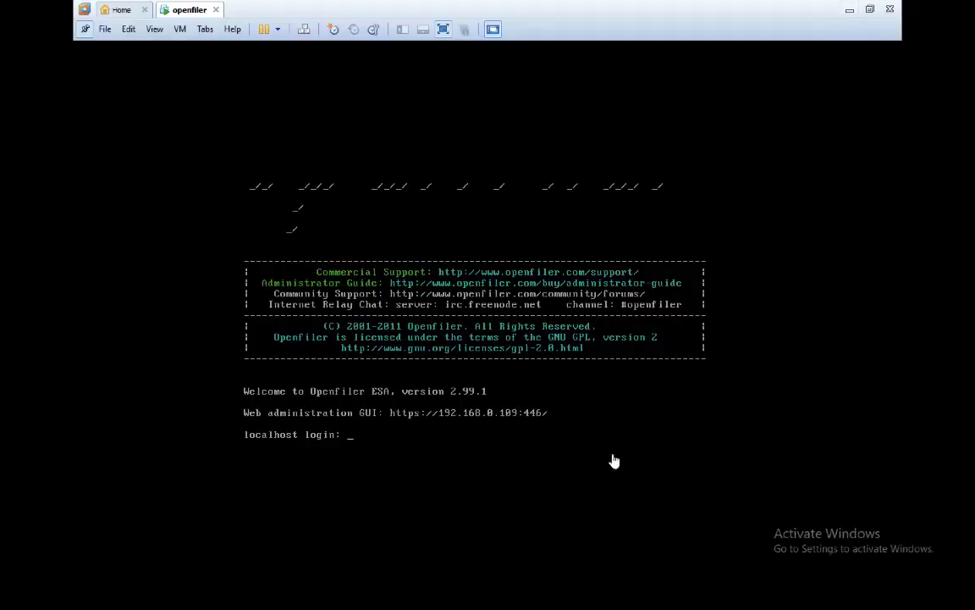
# Add a new 50 GB SCSI virtual disk, split into multiple files, to the openfiler virtual machine and save its settings.
pyautogui.rightClick(188, 14)
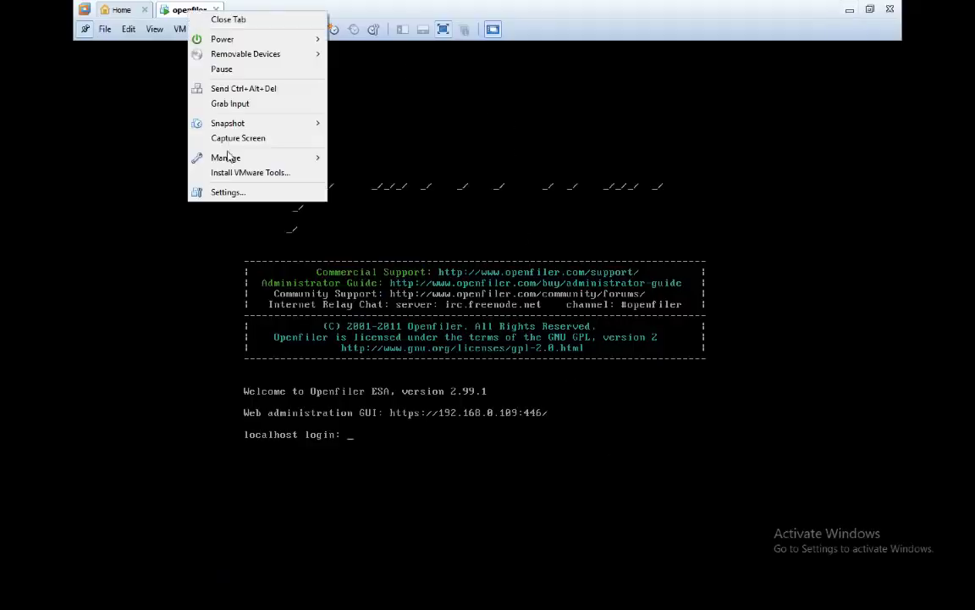
pyautogui.click(229, 193)
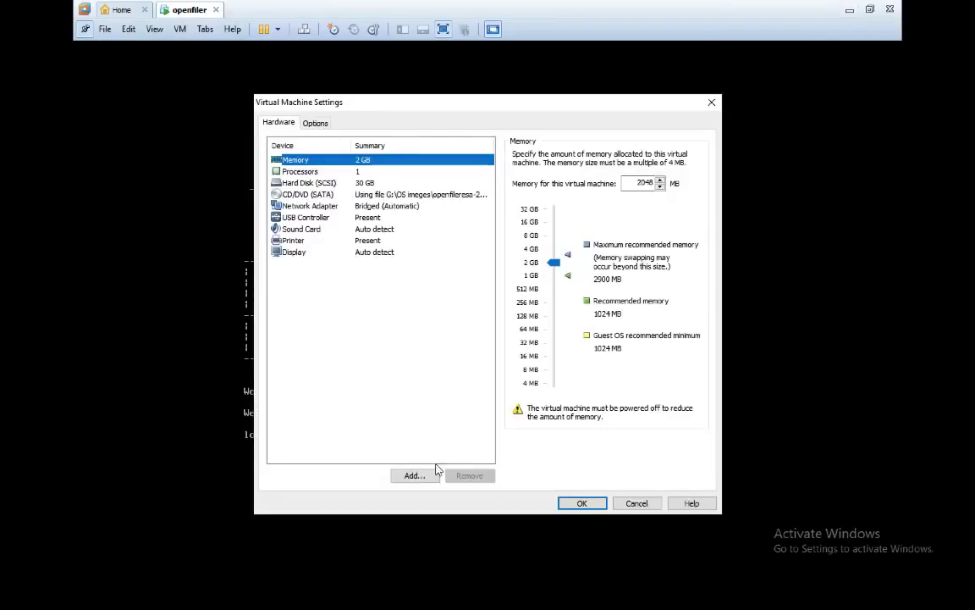
pyautogui.click(413, 477)
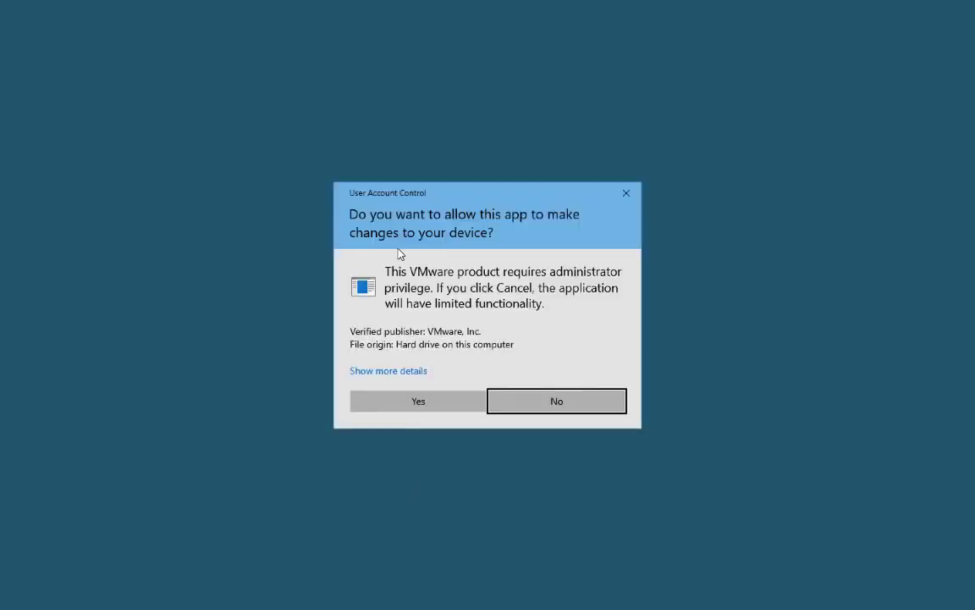
pyautogui.click(416, 398)
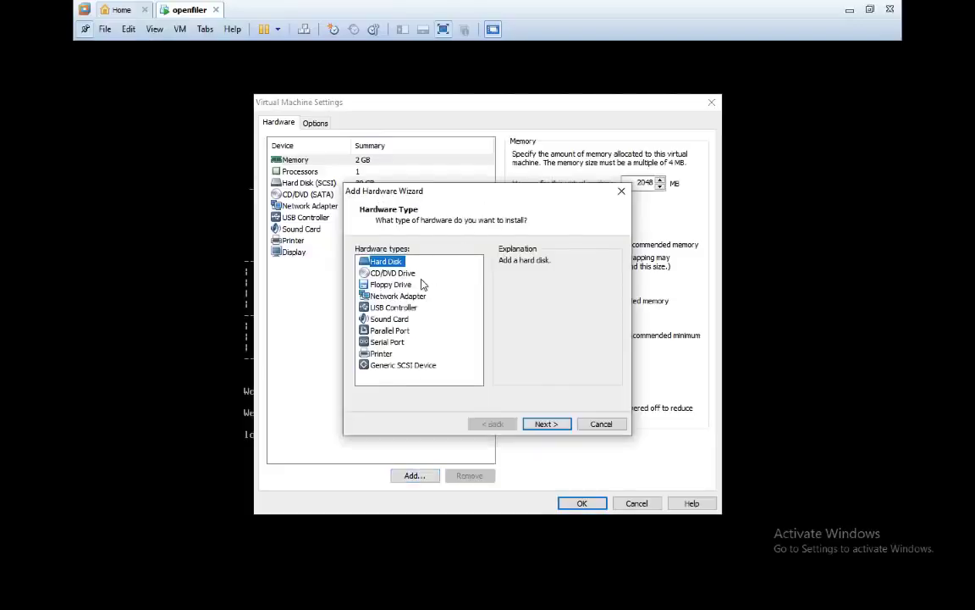
pyautogui.click(546, 424)
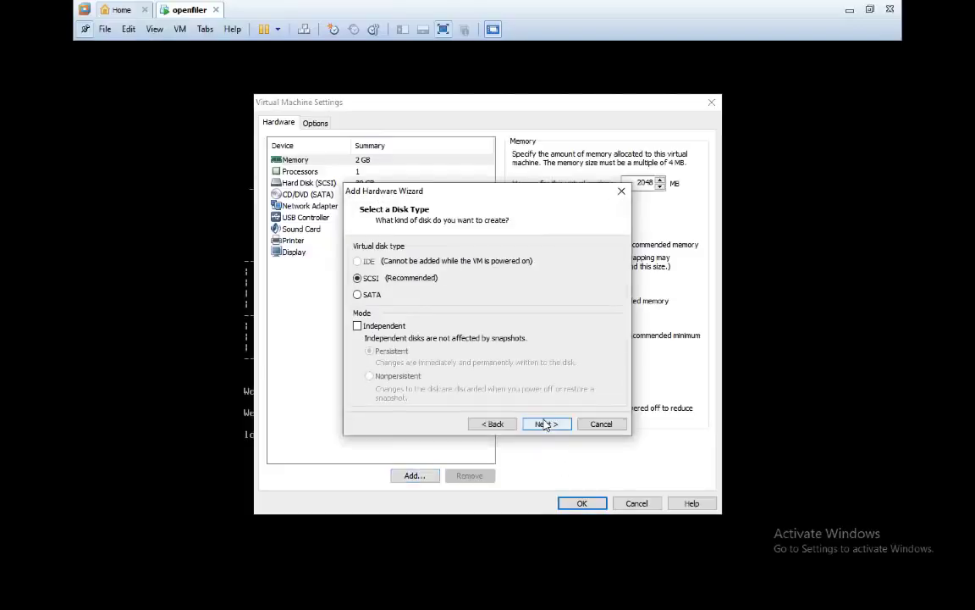
pyautogui.click(546, 424)
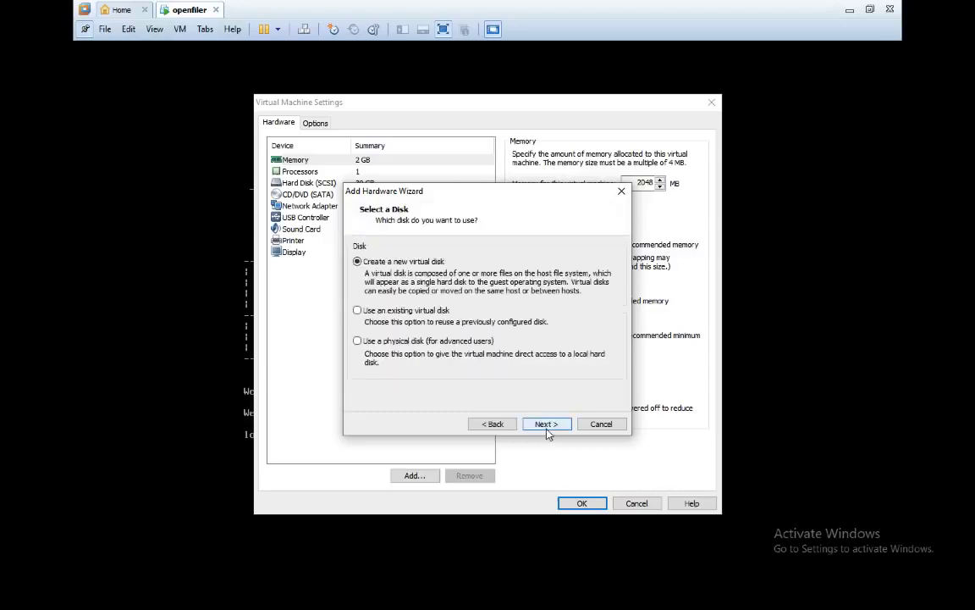
pyautogui.click(548, 424)
pyautogui.write('50')
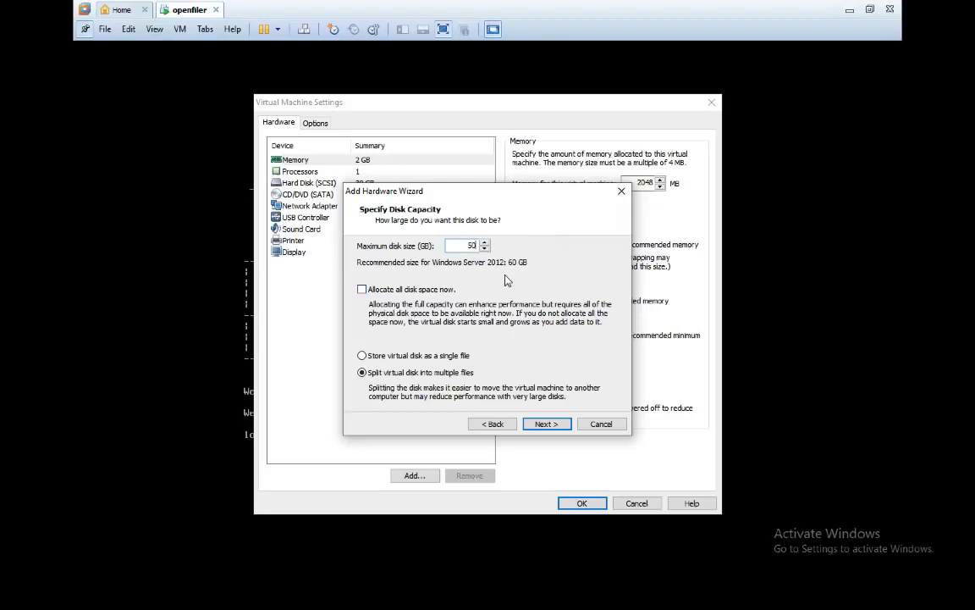
pyautogui.click(547, 424)
pyautogui.click(546, 424)
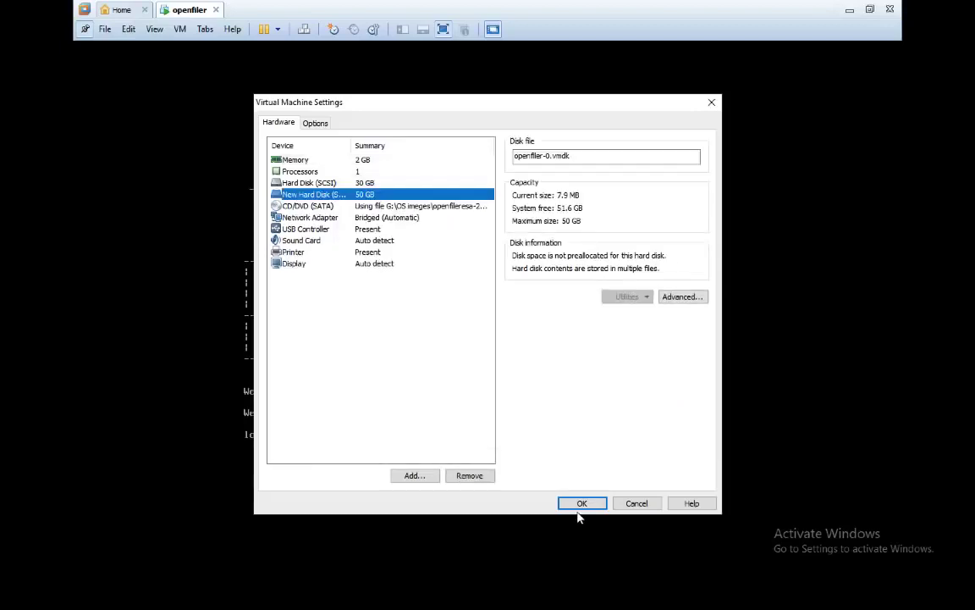
pyautogui.click(581, 503)
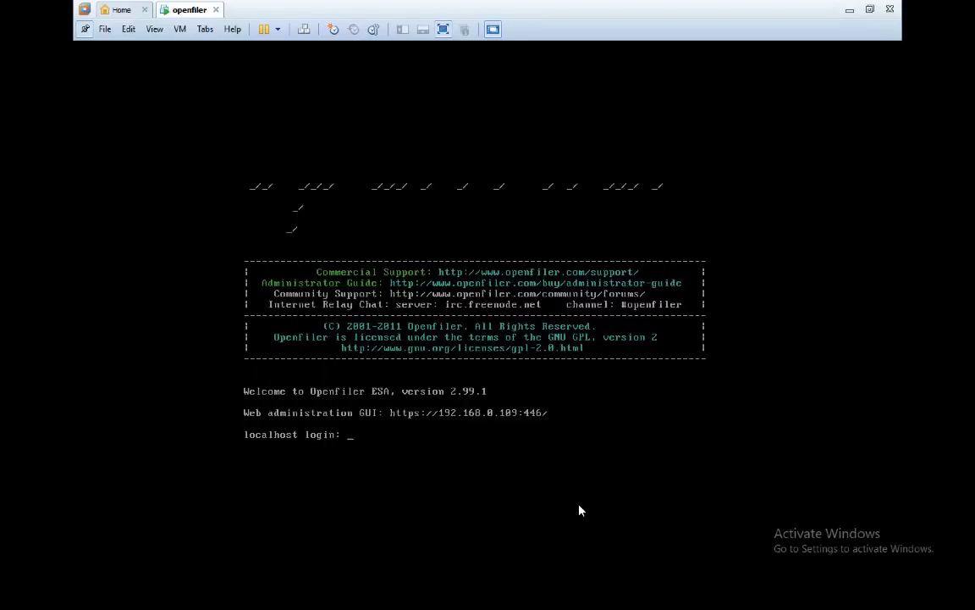
# Reset the openfiler virtual machine in VMware Workstation so it boots with the added disk.
pyautogui.rightClick(188, 10)
pyautogui.moveTo(235, 38)
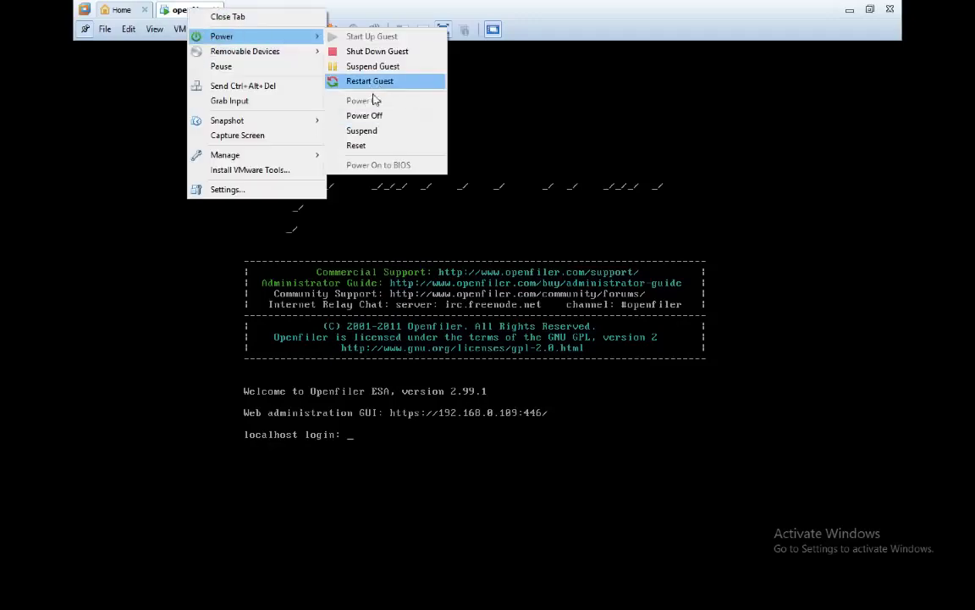
pyautogui.click(356, 146)
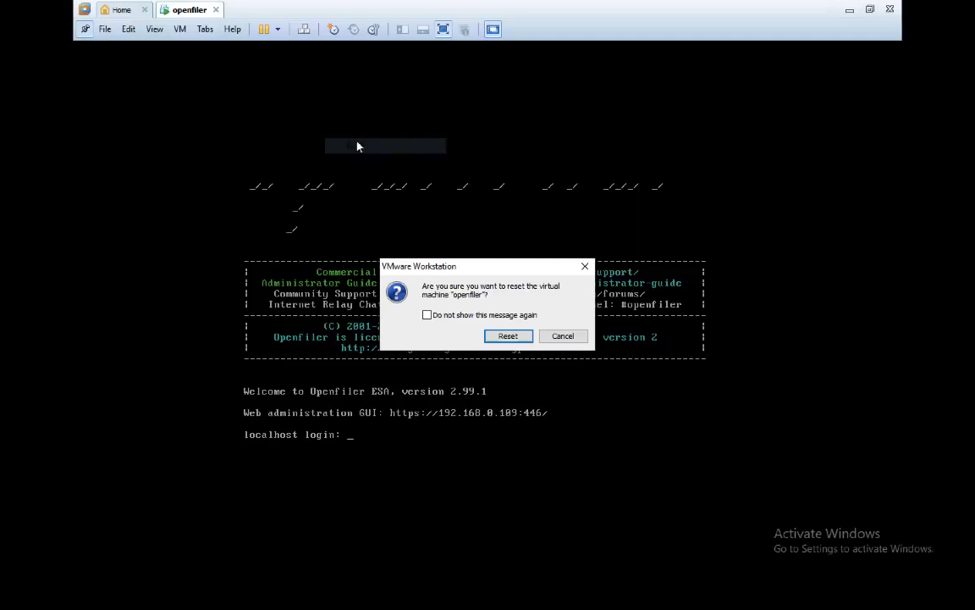
pyautogui.click(510, 335)
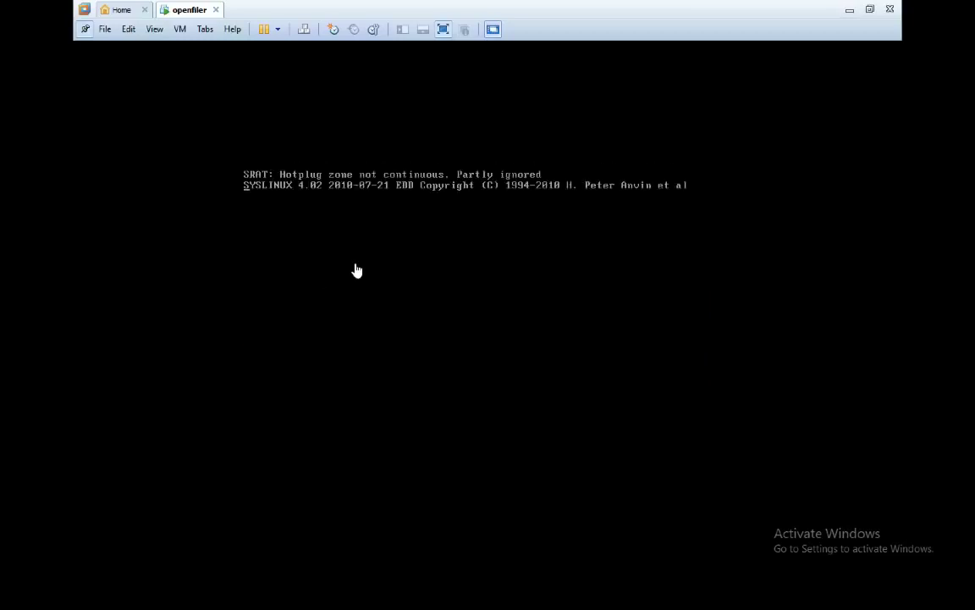
pyautogui.hotkey('ctrl', 'Left')
pyautogui.hotkey('ctrl', 'Left')
pyautogui.hotkey('ctrl', 'Left')
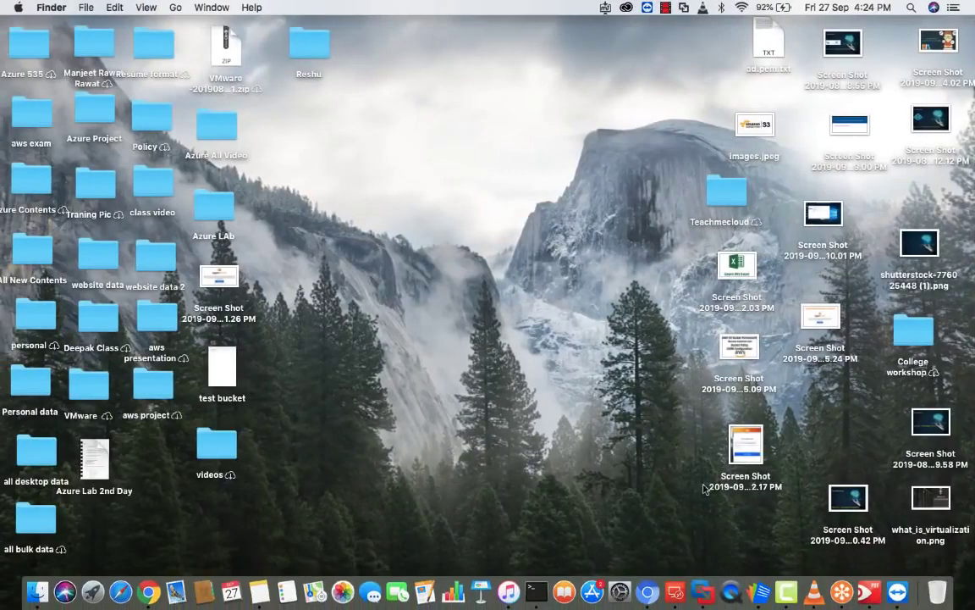
pyautogui.rightClick(786, 592)
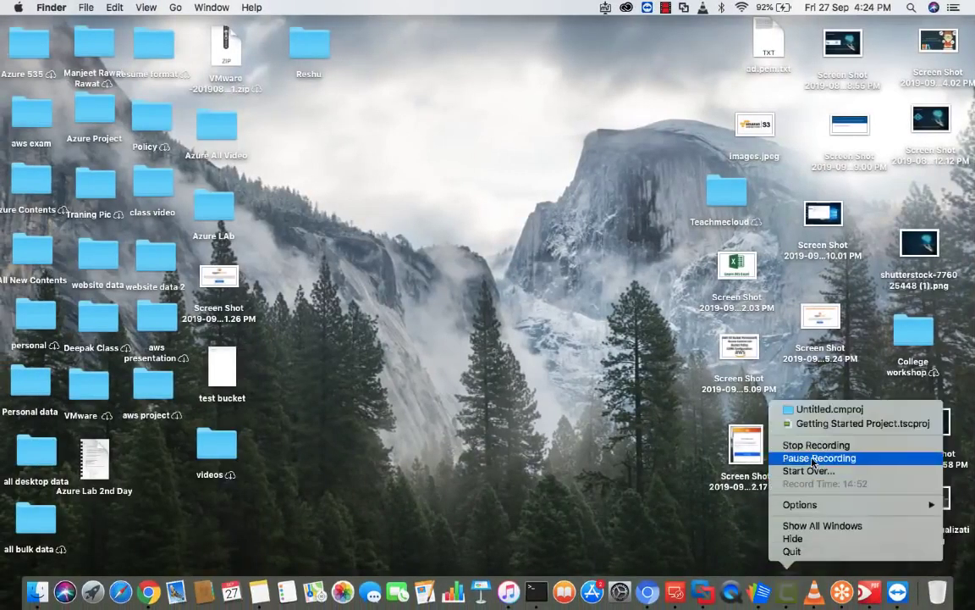
pyautogui.click(810, 458)
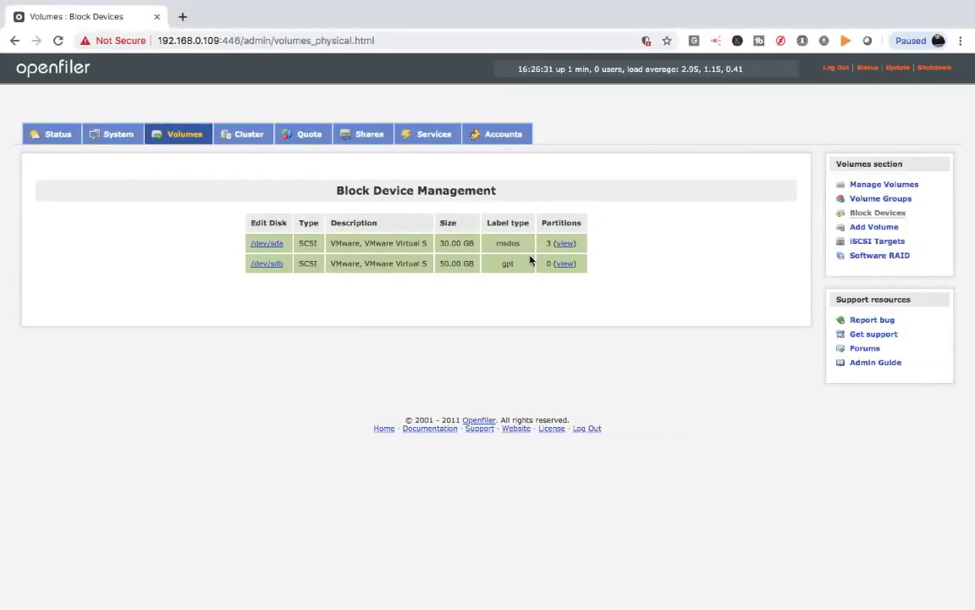
# In the Openfiler web console, create a primary physical volume partition on /dev/sdb from cylinder 1 to 6527 and return to the block device list.
pyautogui.hotkey('ctrl', 'Left')
pyautogui.click(266, 265)
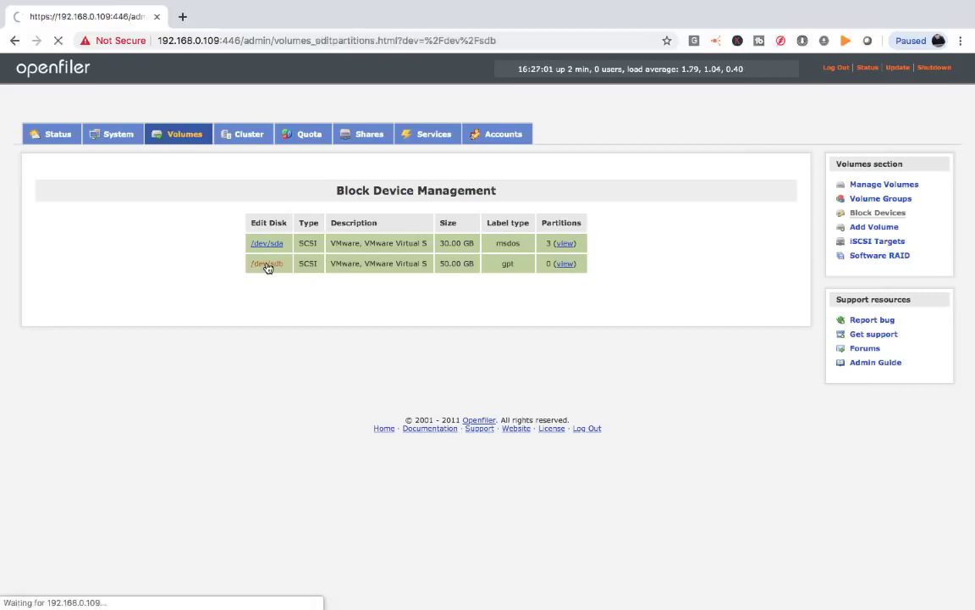
pyautogui.scroll(-3, 462, 436)
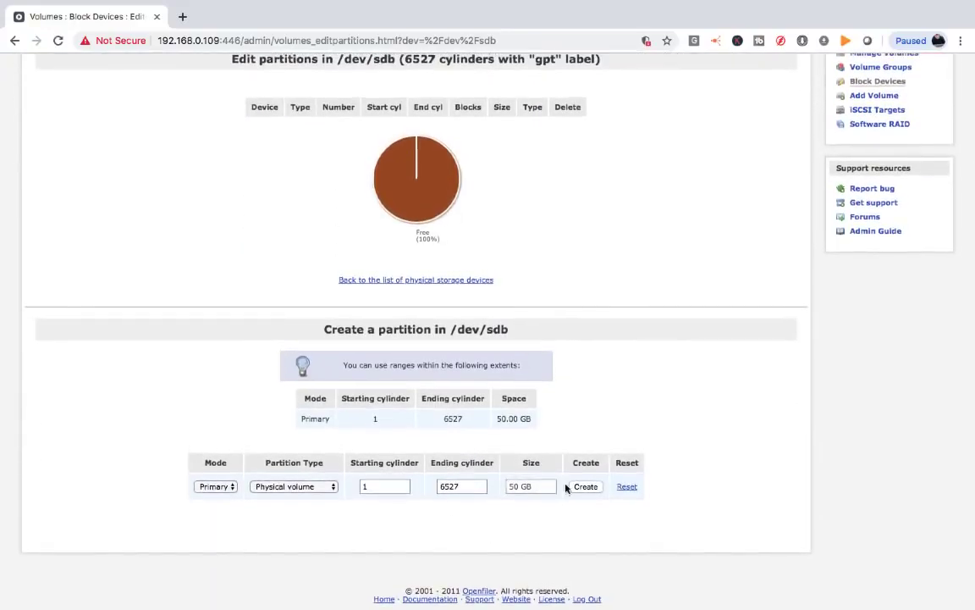
pyautogui.click(586, 487)
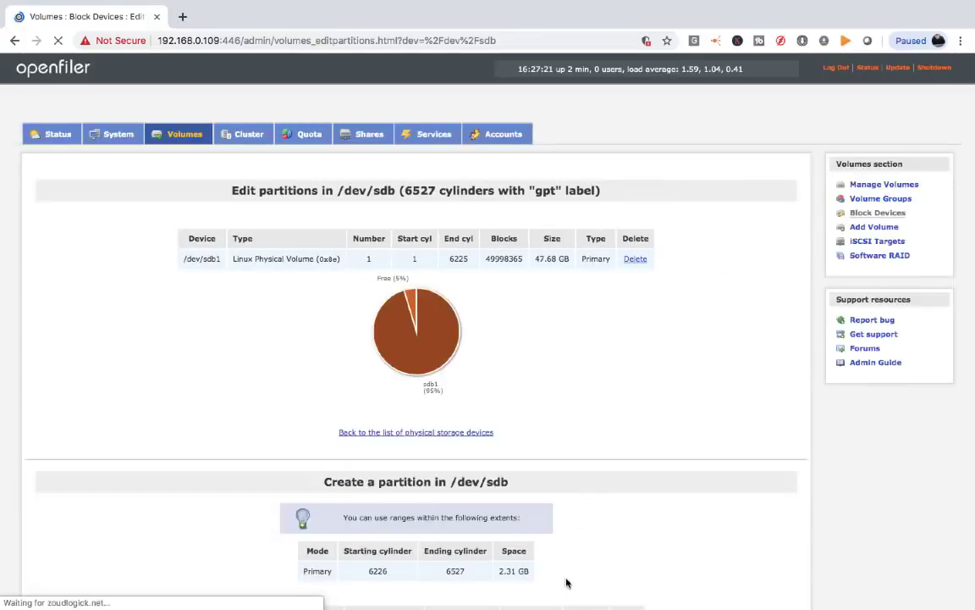
pyautogui.scroll(-3, 567, 583)
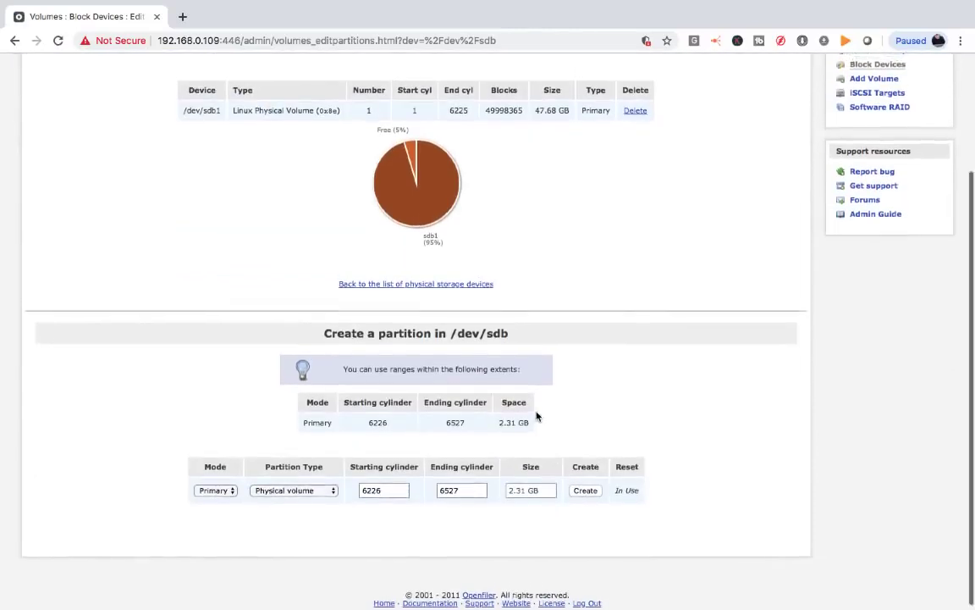
pyautogui.scroll(2, 532, 402)
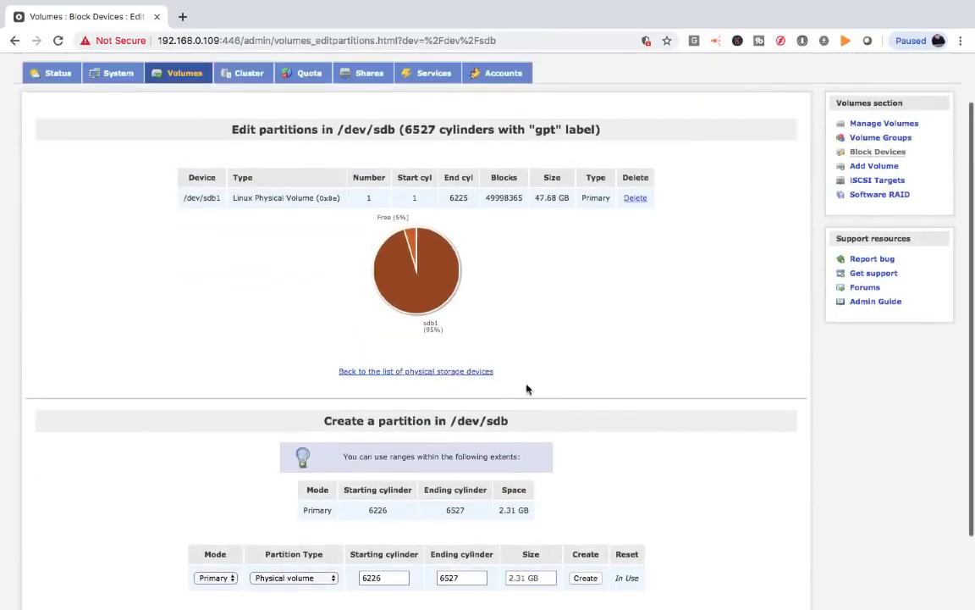
pyautogui.click(873, 156)
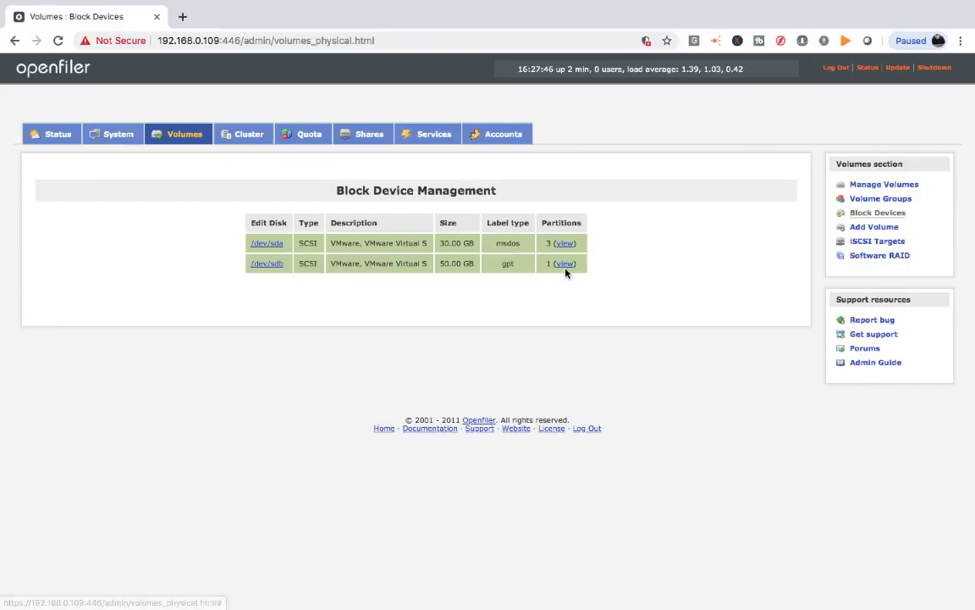
# Create a new volume group named share-volume containing the physical volume /dev/sdb1.
pyautogui.click(868, 230)
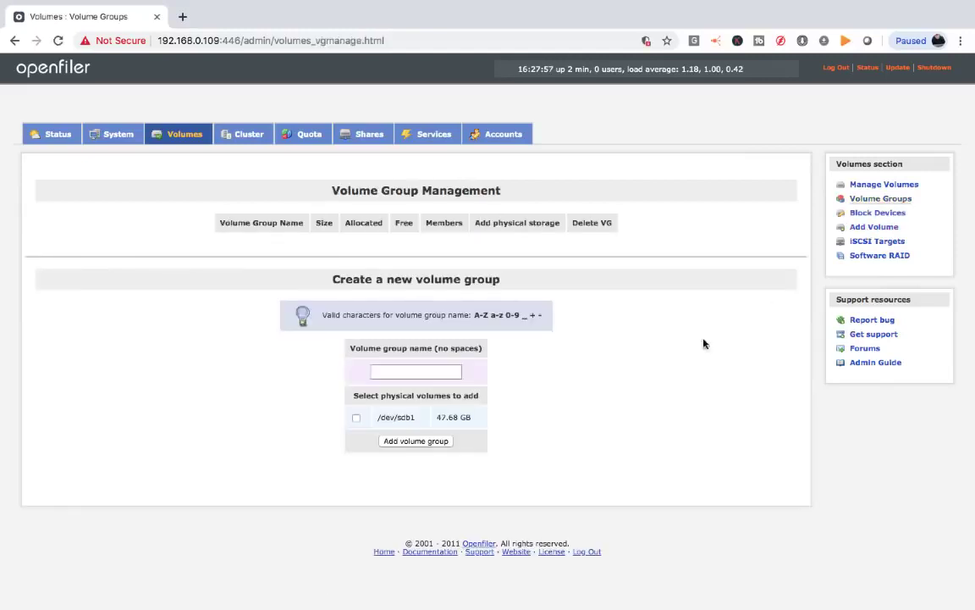
pyautogui.click(413, 370)
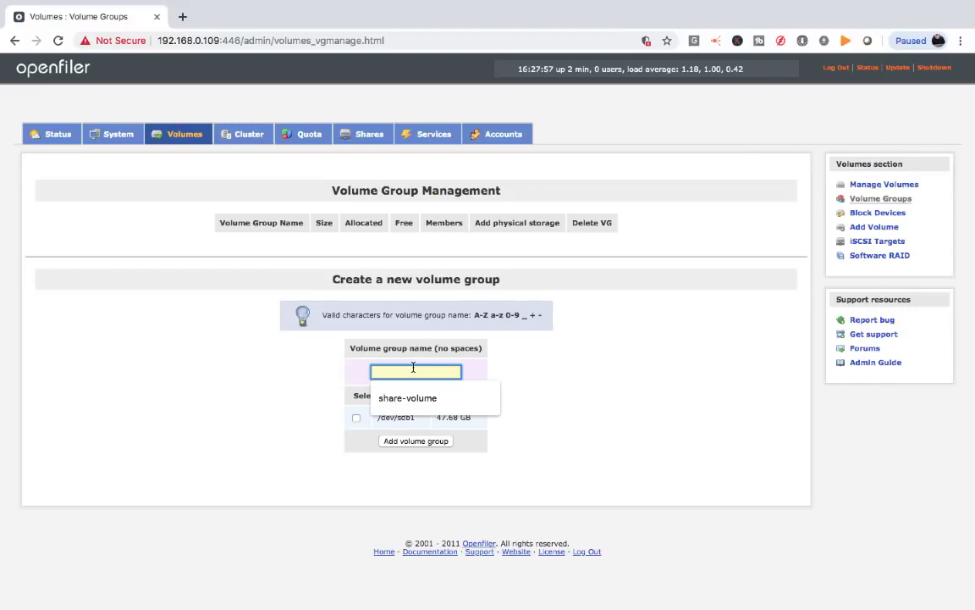
pyautogui.click(409, 397)
pyautogui.click(356, 417)
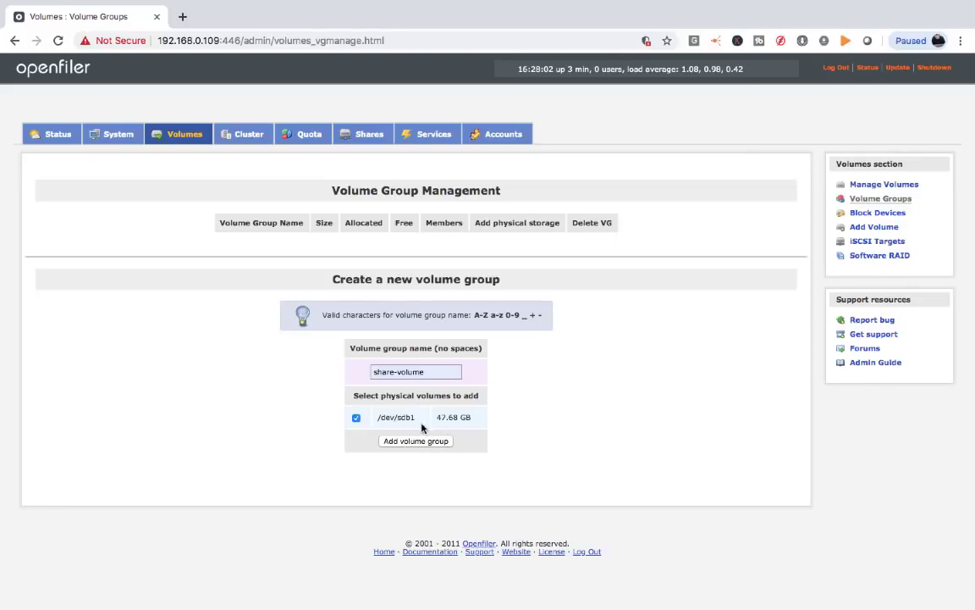
pyautogui.click(404, 442)
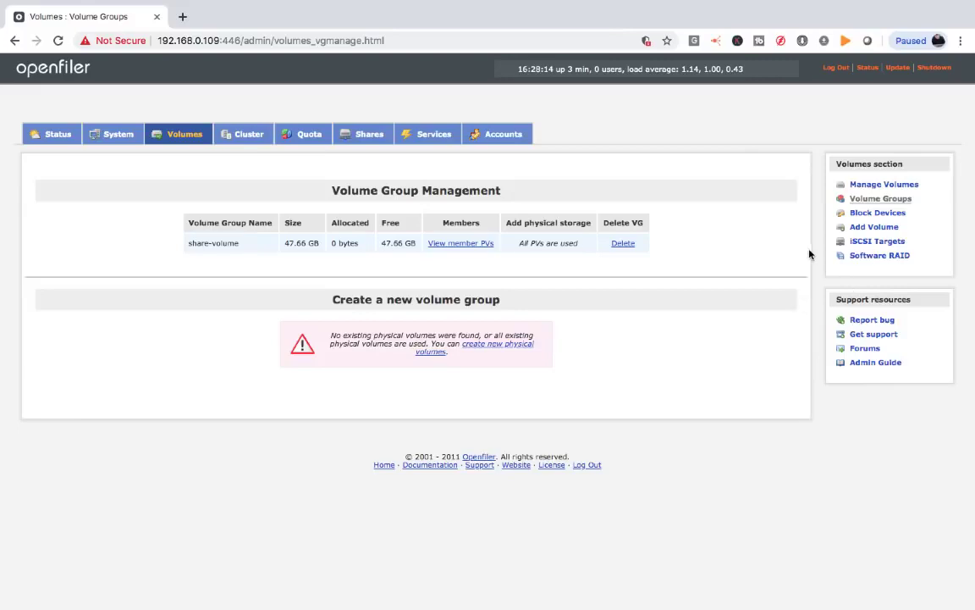
# Fill in a new volume in the share-volume group with the name disk-1 and 45000 MB of required space.
pyautogui.click(879, 232)
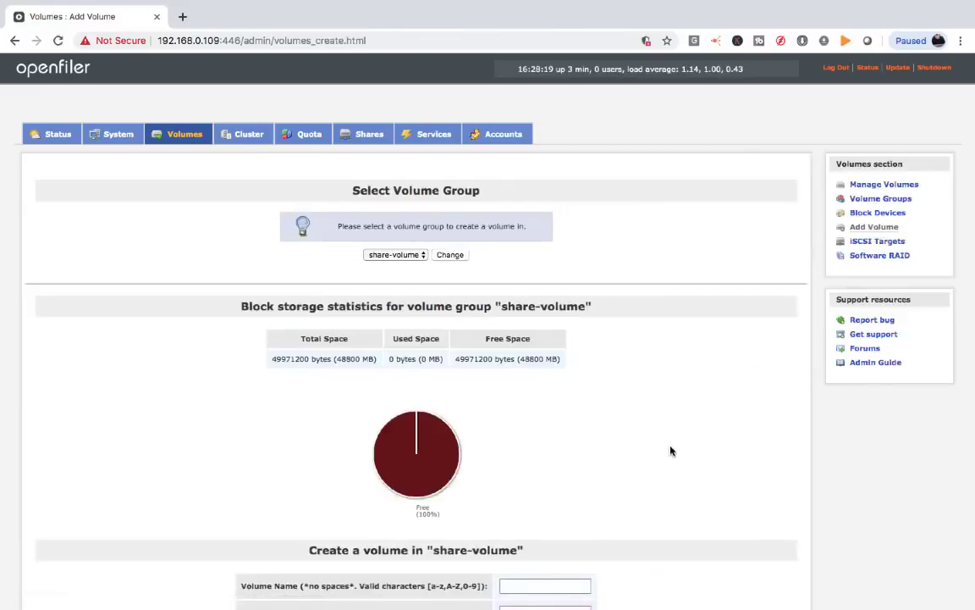
pyautogui.scroll(-3, 670, 450)
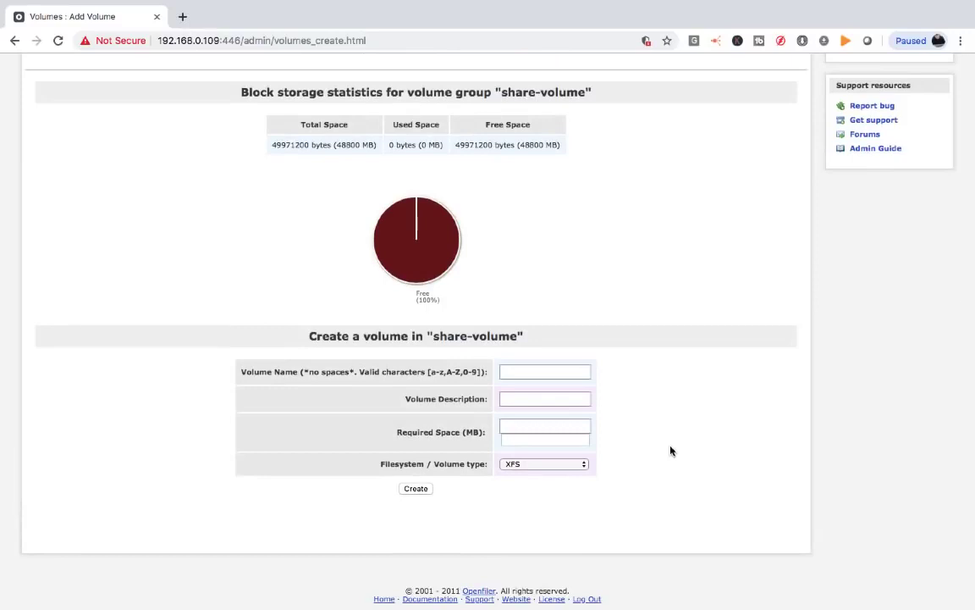
pyautogui.scroll(1, 568, 409)
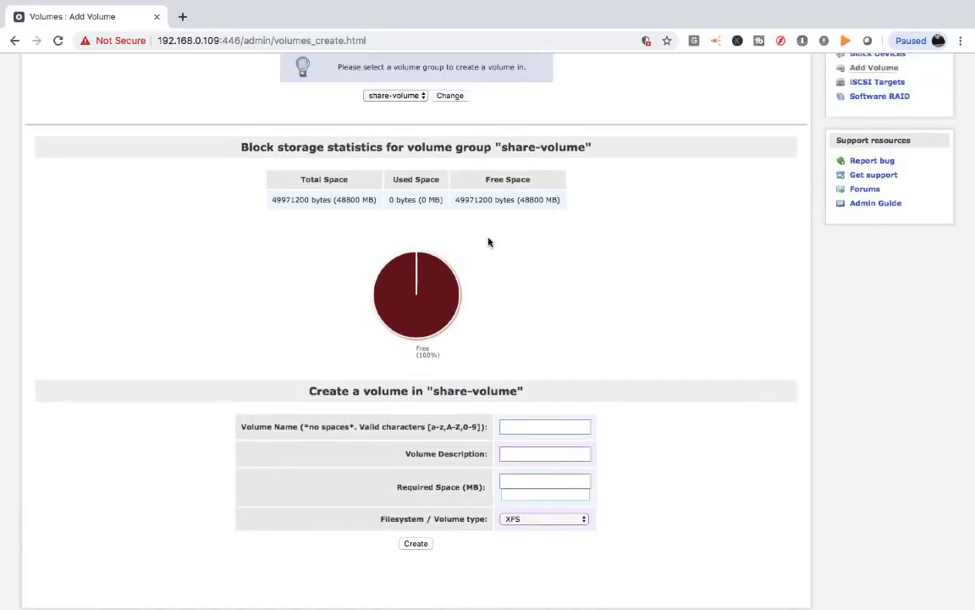
pyautogui.click(509, 428)
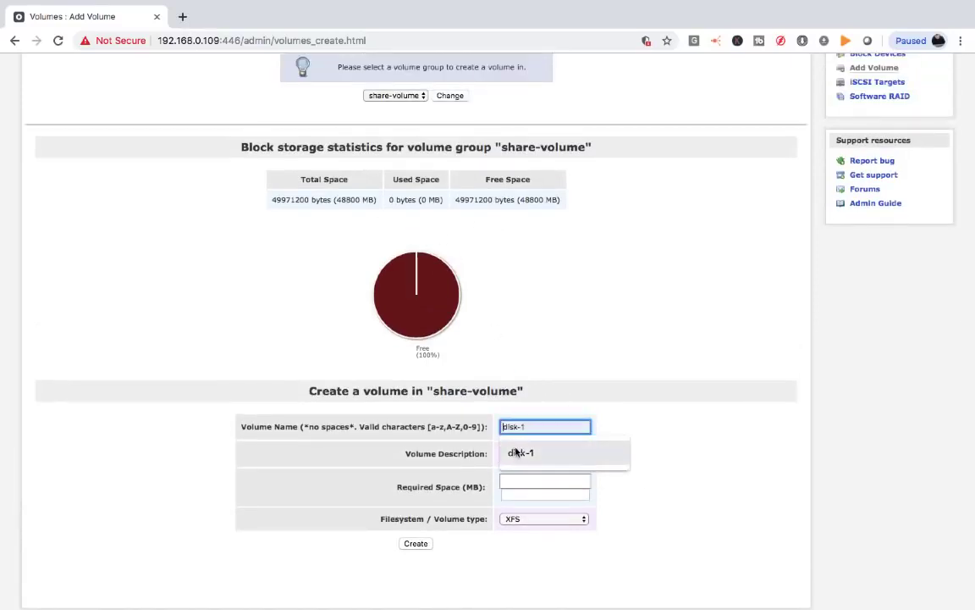
pyautogui.click(518, 453)
pyautogui.click(512, 479)
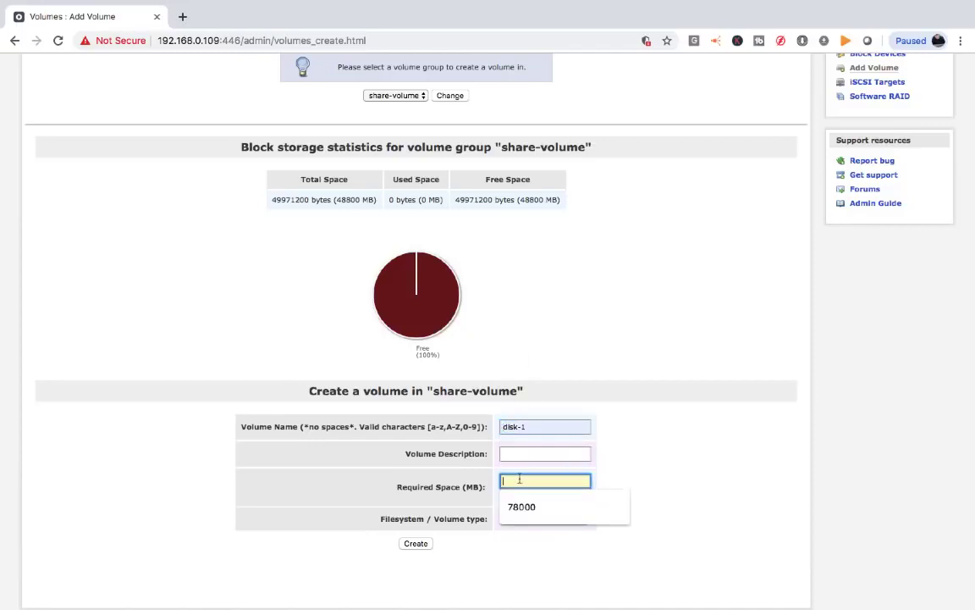
pyautogui.write('45000')
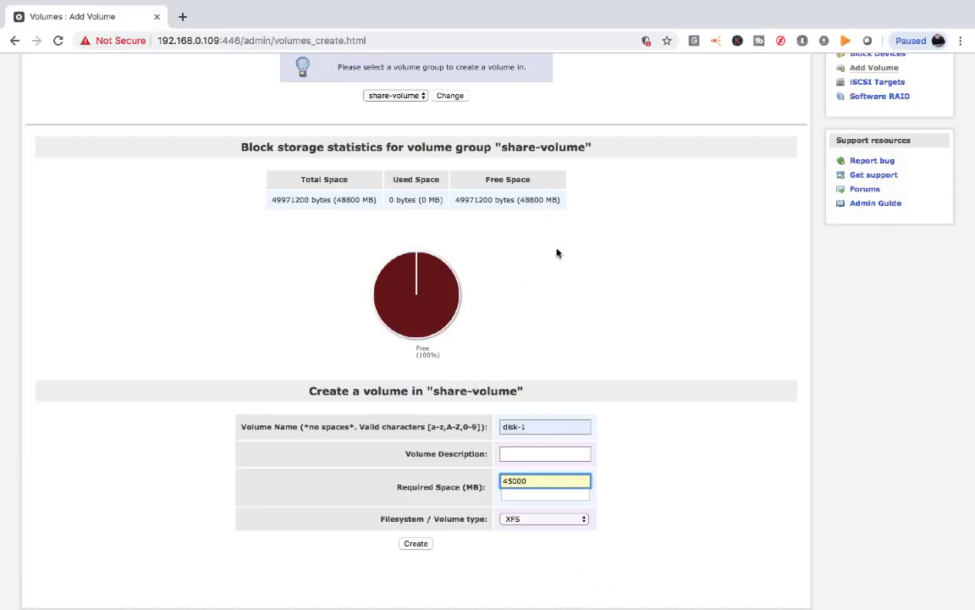
# Set the new volume's type to block (iSCSI,FC,etc), create it and review the share-volume group's volumes.
pyautogui.click(581, 525)
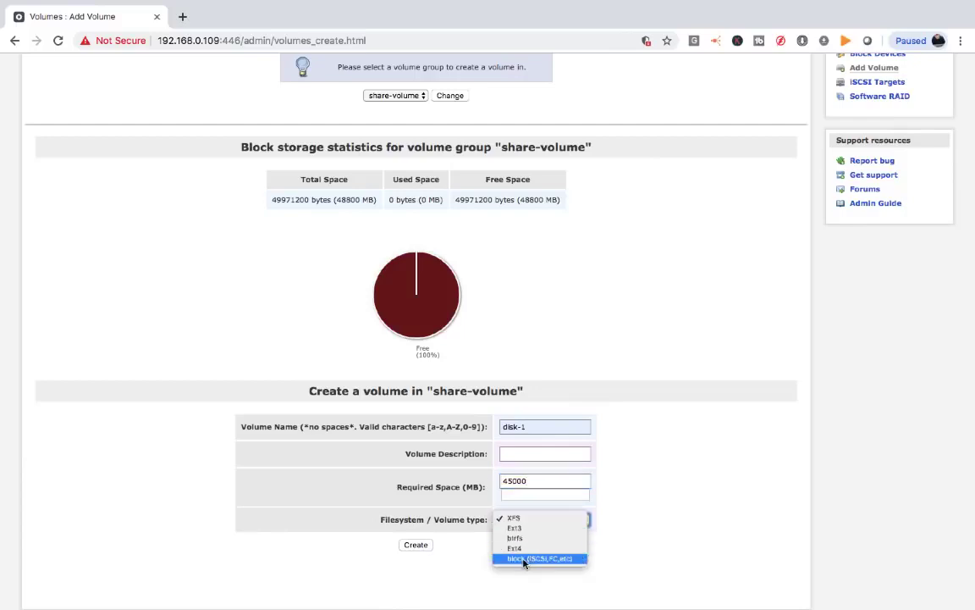
pyautogui.click(679, 530)
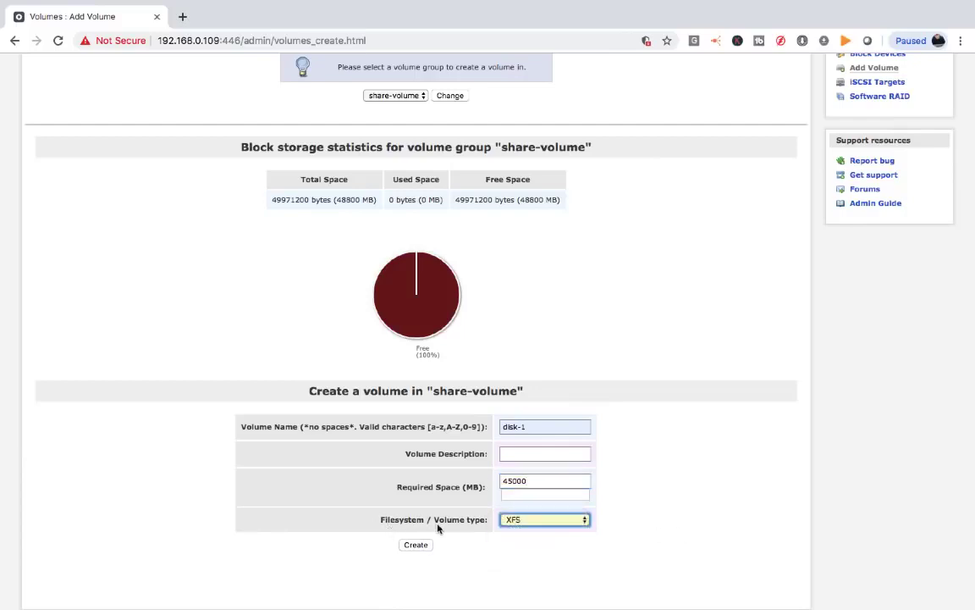
pyautogui.click(537, 522)
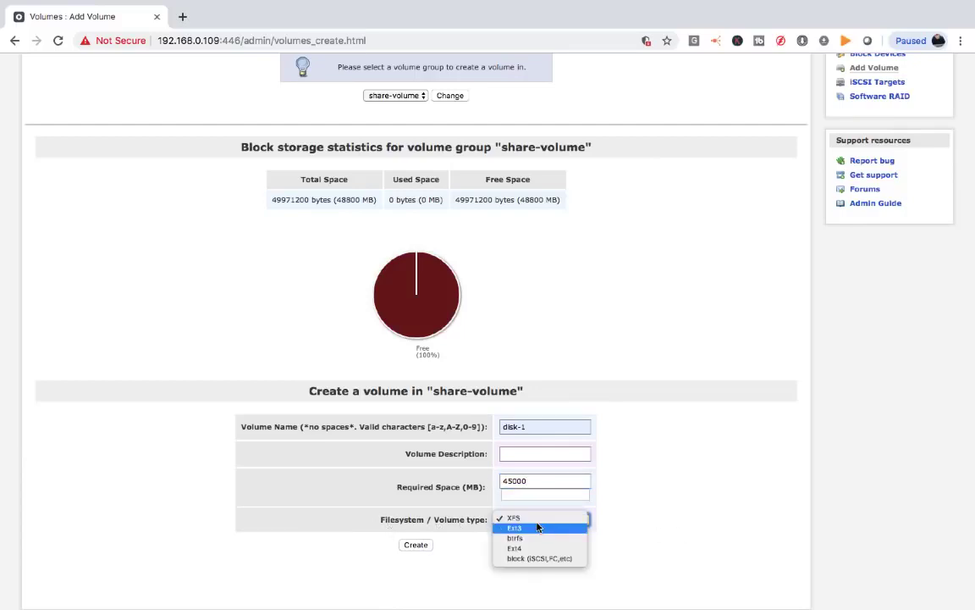
pyautogui.click(534, 559)
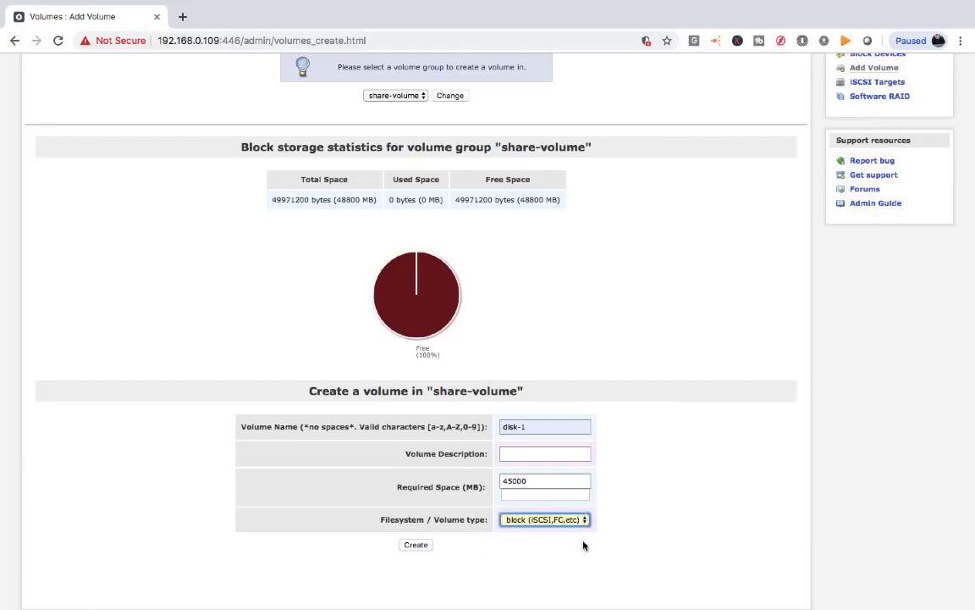
pyautogui.scroll(1, 579, 544)
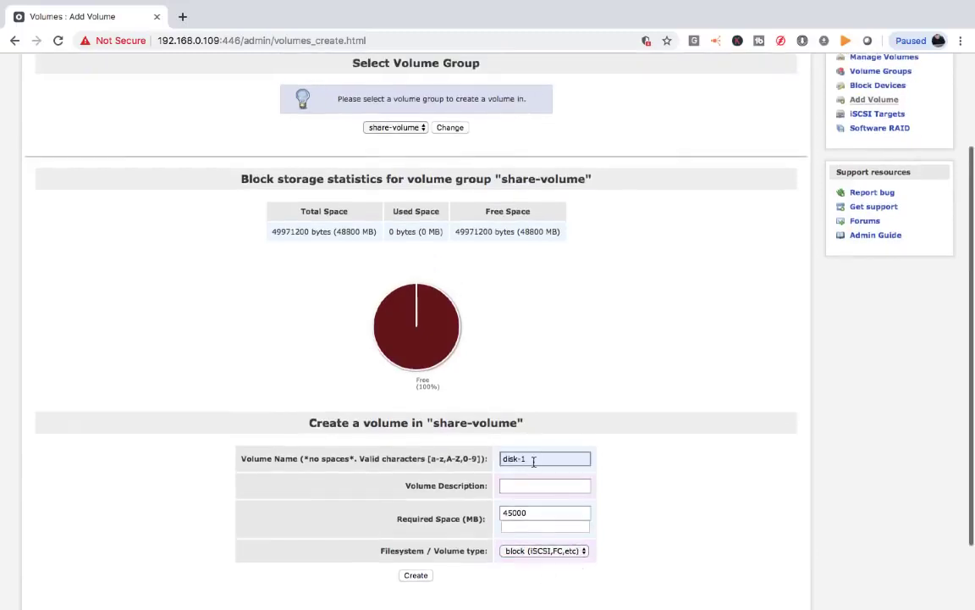
pyautogui.scroll(4, 409, 464)
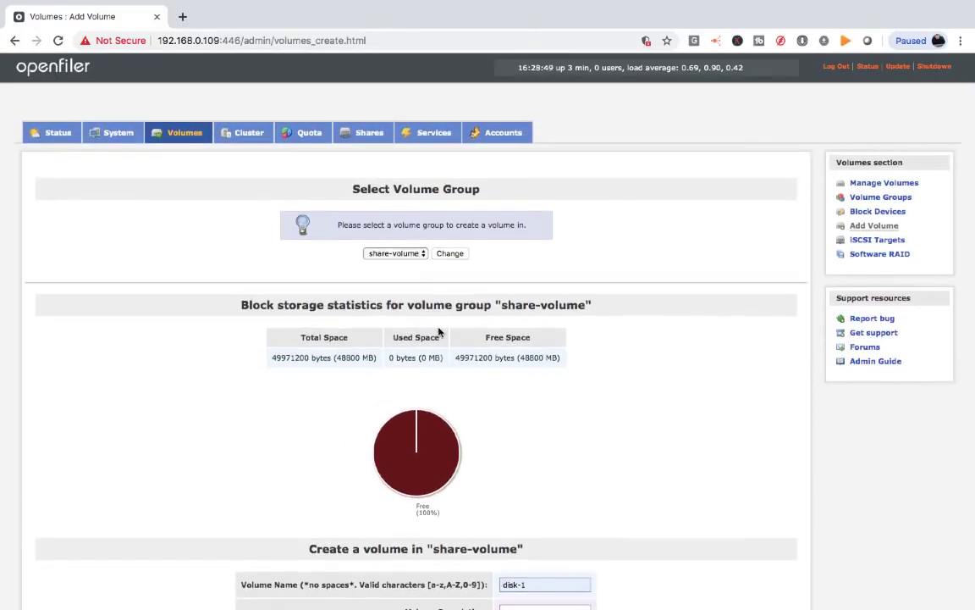
pyautogui.scroll(-5, 438, 330)
pyautogui.click(415, 530)
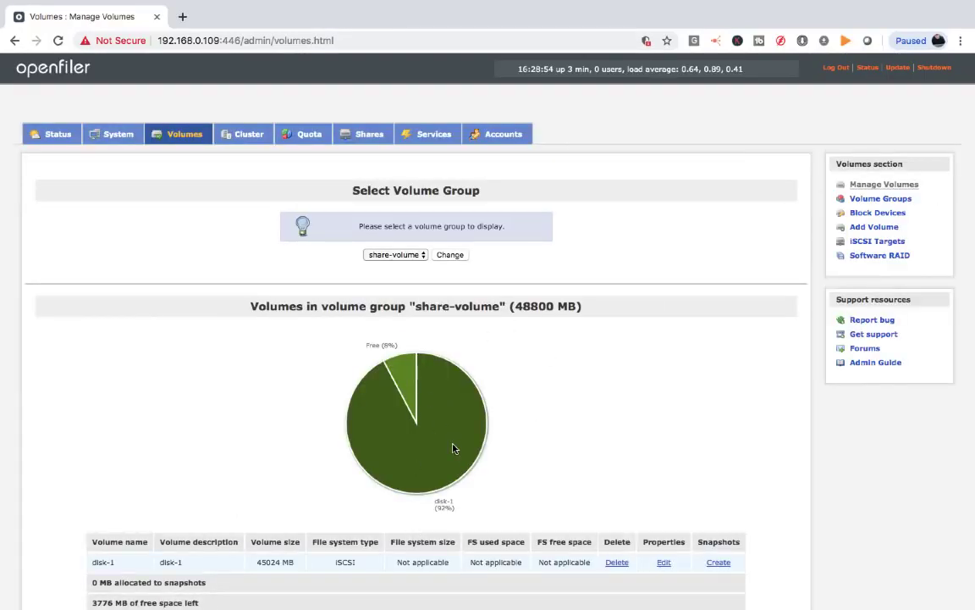
pyautogui.scroll(-3, 453, 447)
pyautogui.scroll(3, 453, 446)
# Enable the iSCSI Target and iSCSI Initiator services at boot and start both of them.
pyautogui.click(428, 137)
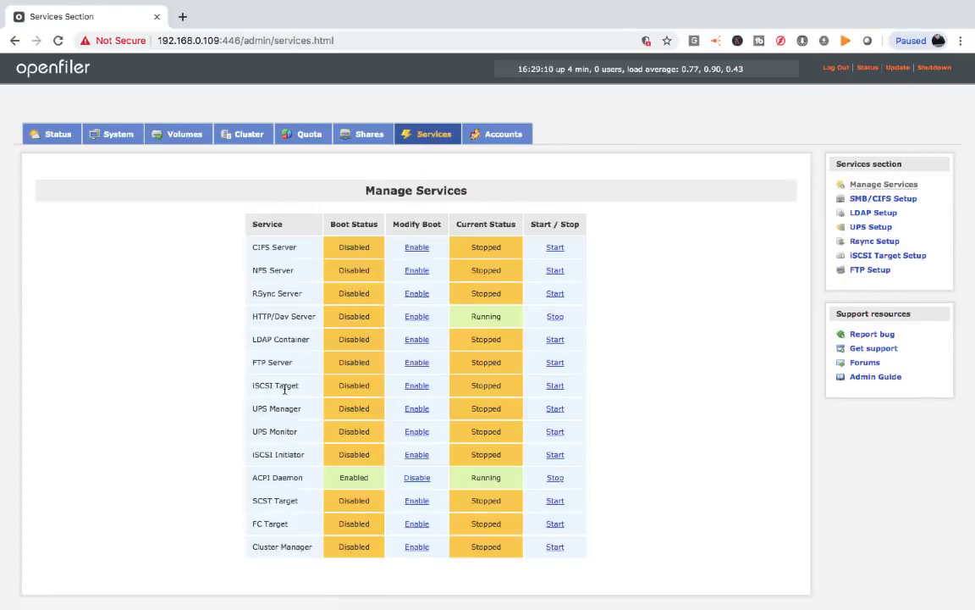
pyautogui.click(417, 386)
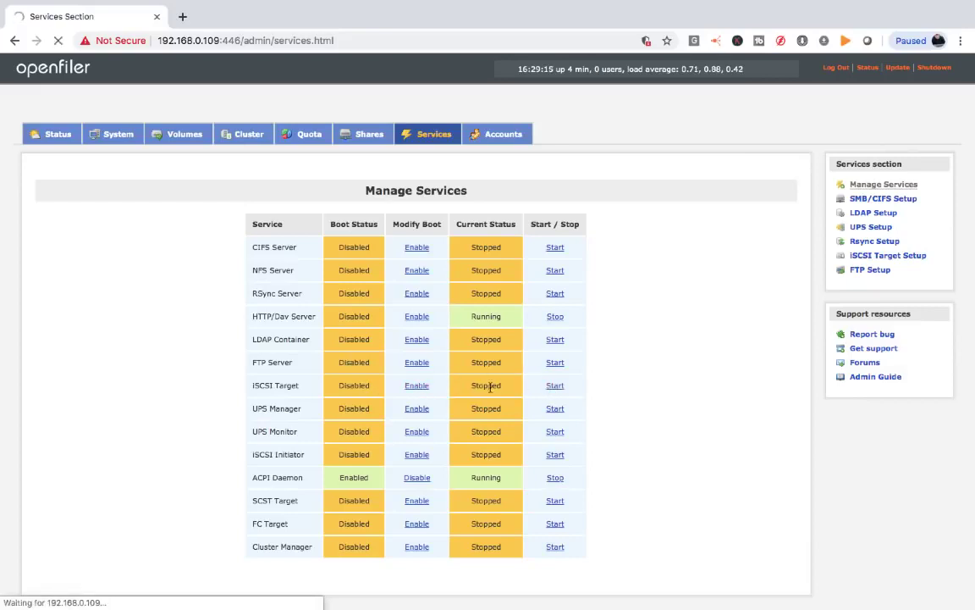
pyautogui.click(555, 387)
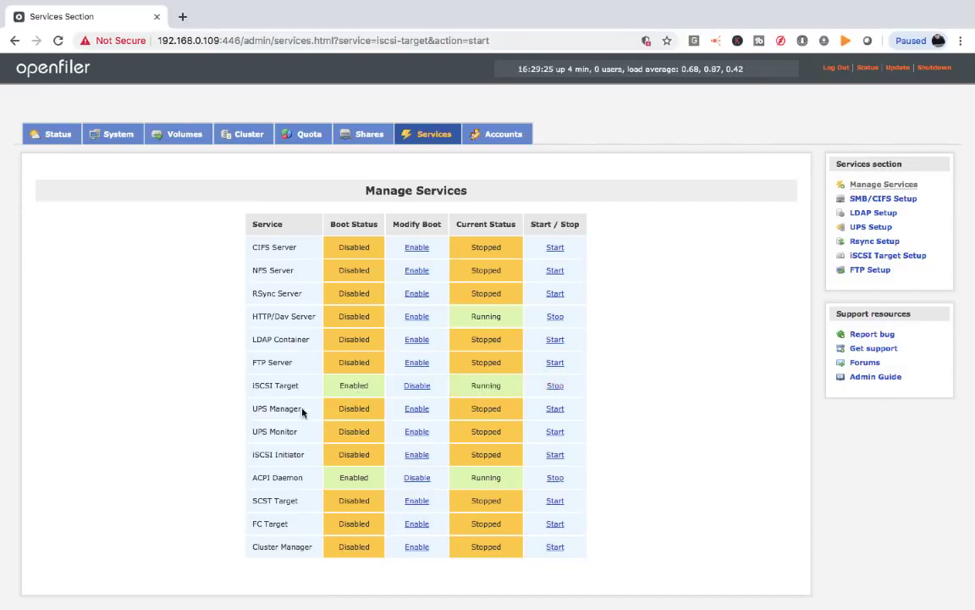
pyautogui.click(418, 455)
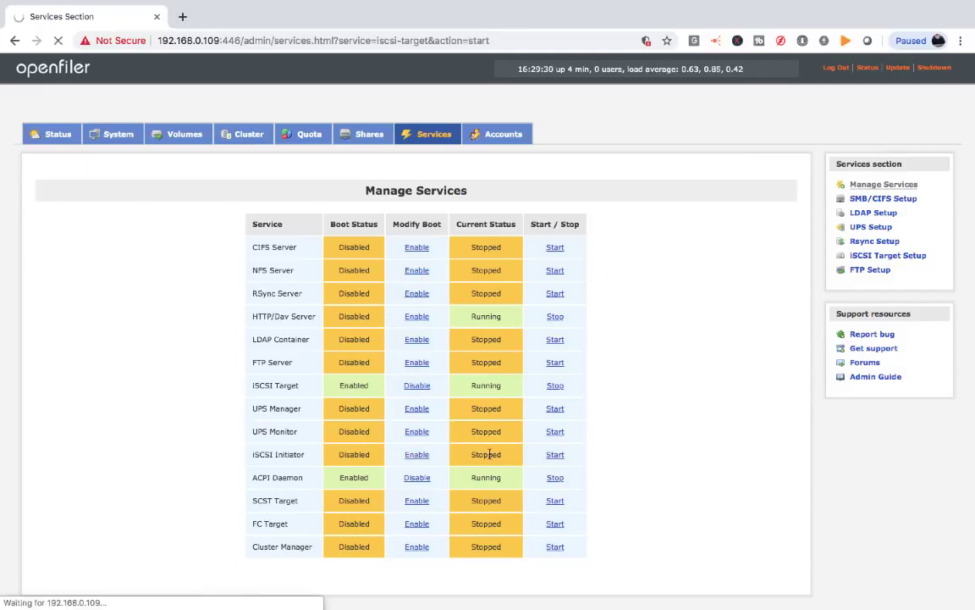
pyautogui.click(554, 456)
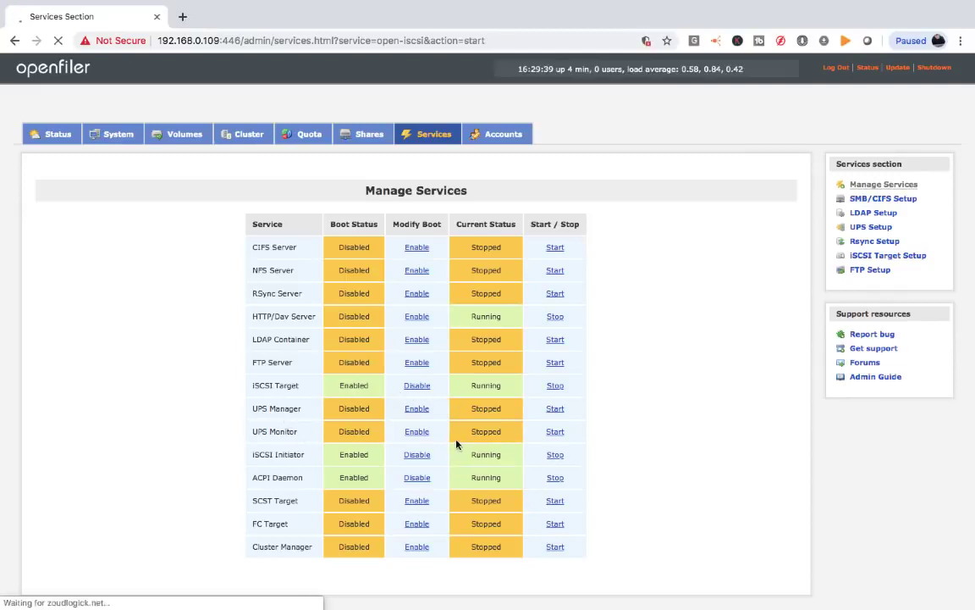
# Add a new iSCSI target with the suggested IQN and map the disk-1 LUN to it with write-thru and blockio modes.
pyautogui.click(180, 136)
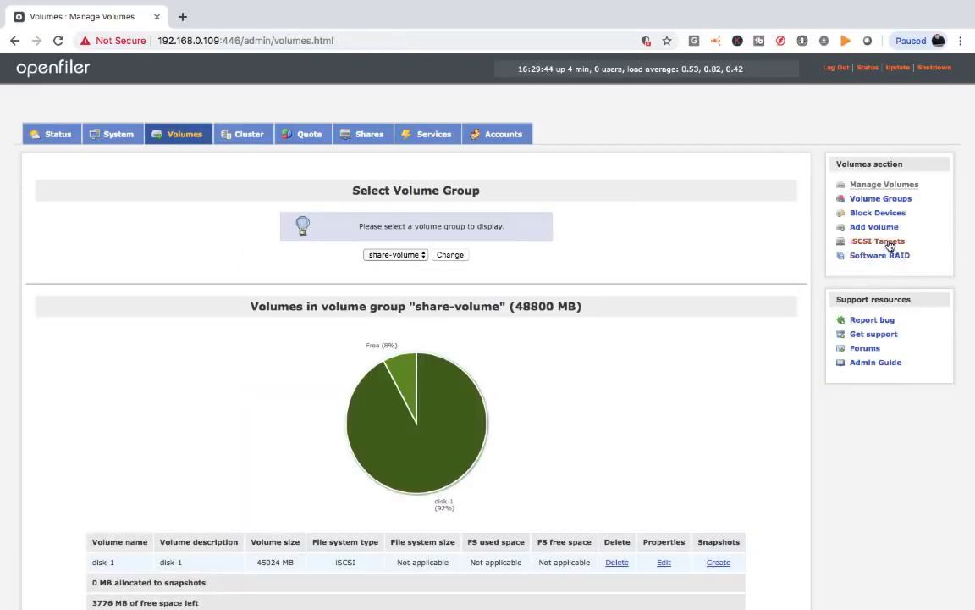
pyautogui.click(888, 244)
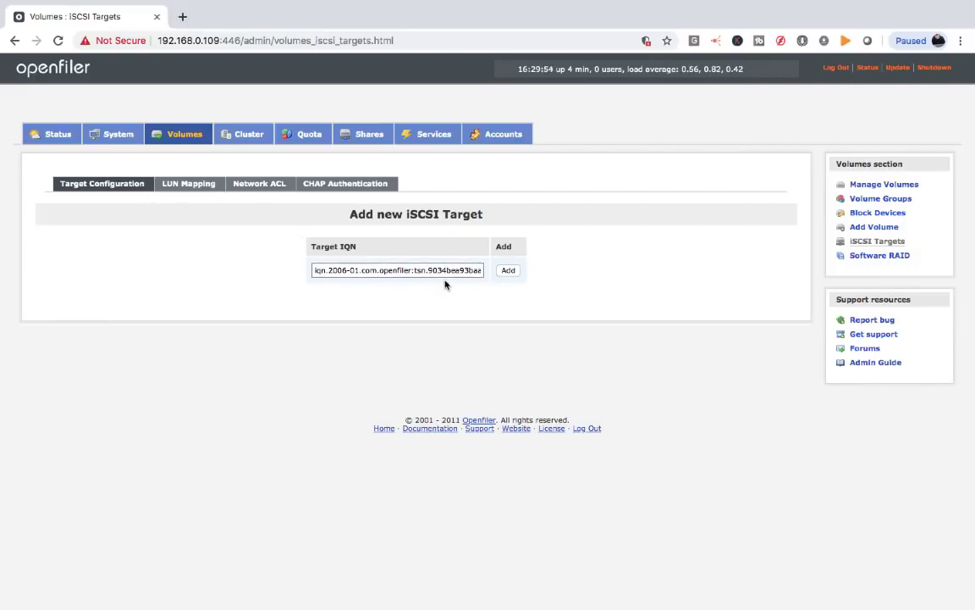
pyautogui.click(507, 271)
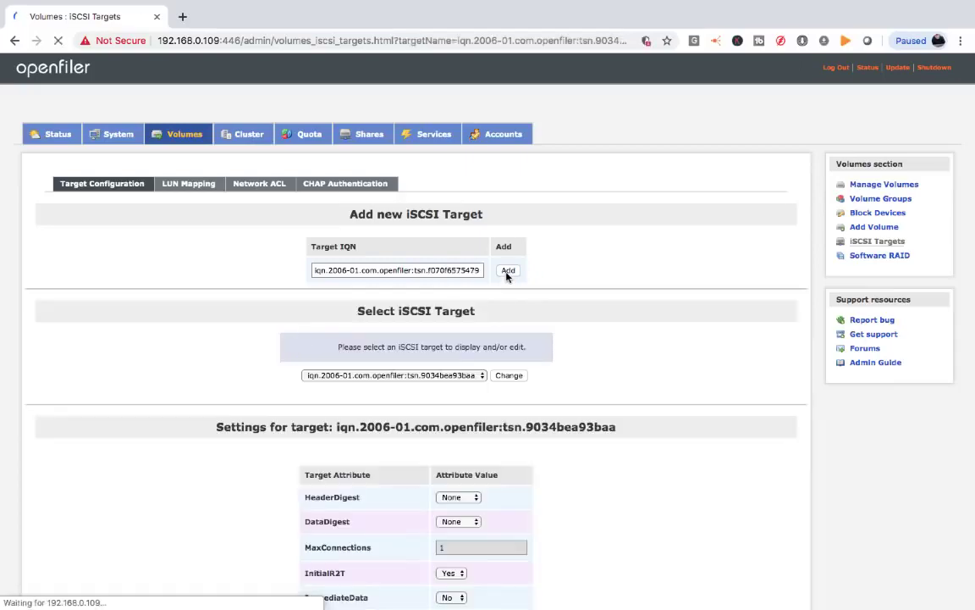
pyautogui.scroll(-4, 475, 446)
pyautogui.scroll(5, 449, 432)
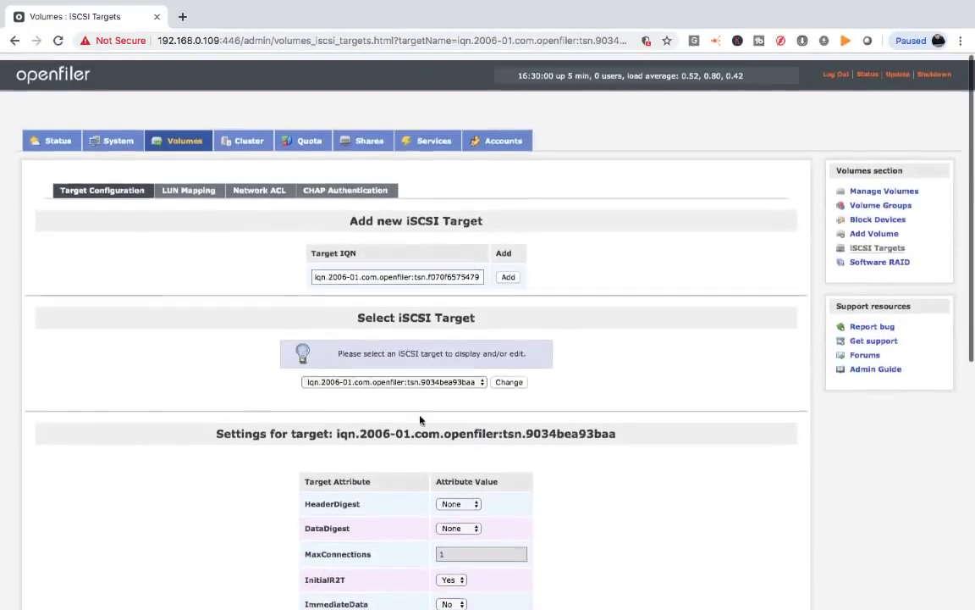
pyautogui.click(179, 186)
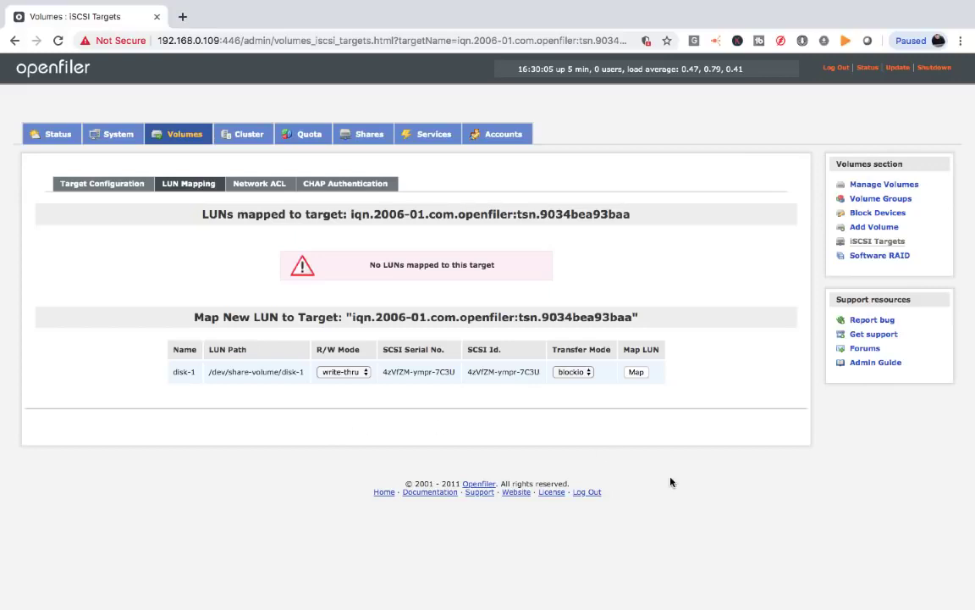
pyautogui.click(638, 374)
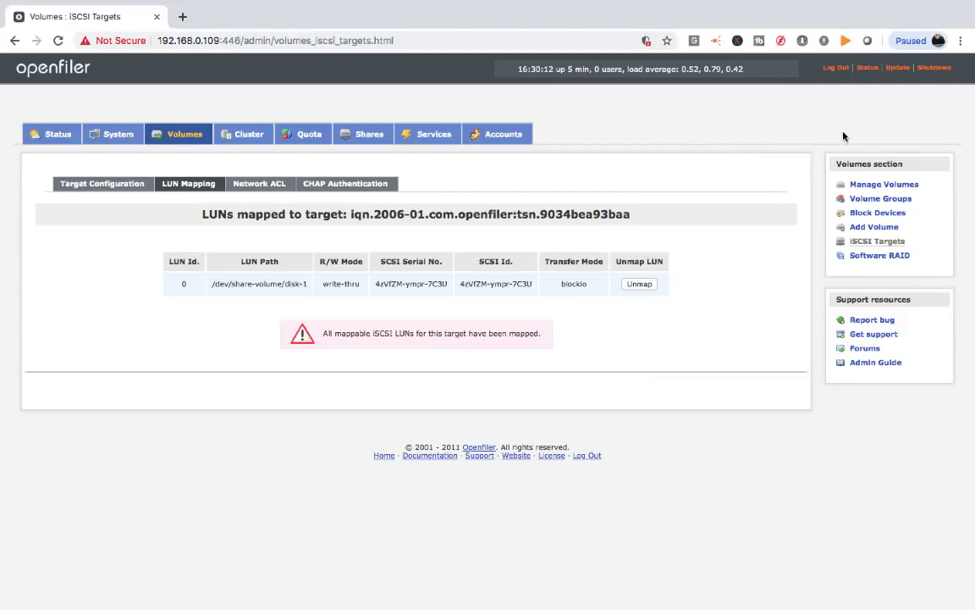
# Highlight the Openfiler server's address in the page URL and dismiss the browser notifications.
pyautogui.click(900, 69)
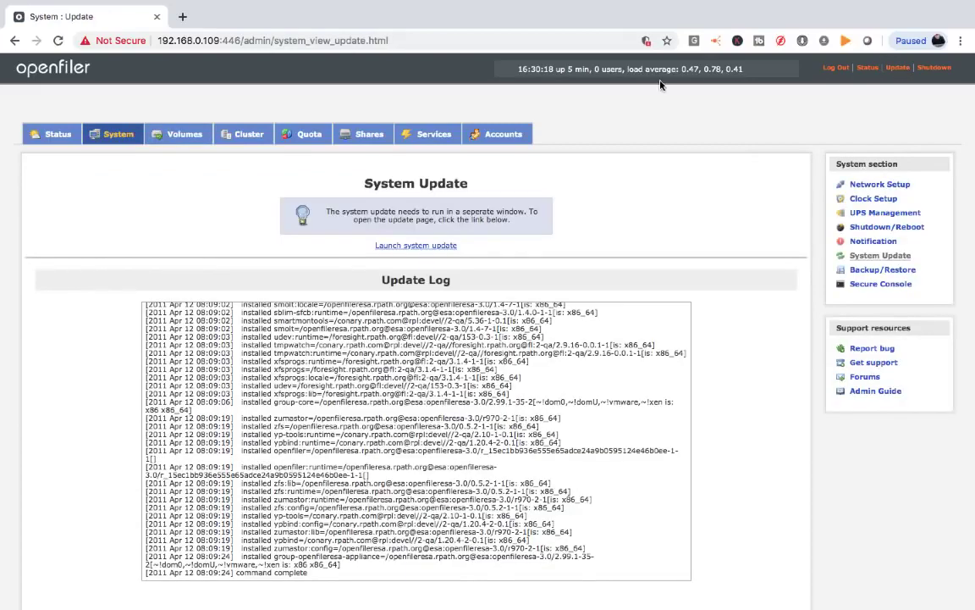
pyautogui.moveTo(221, 41); pyautogui.dragTo(131, 39)
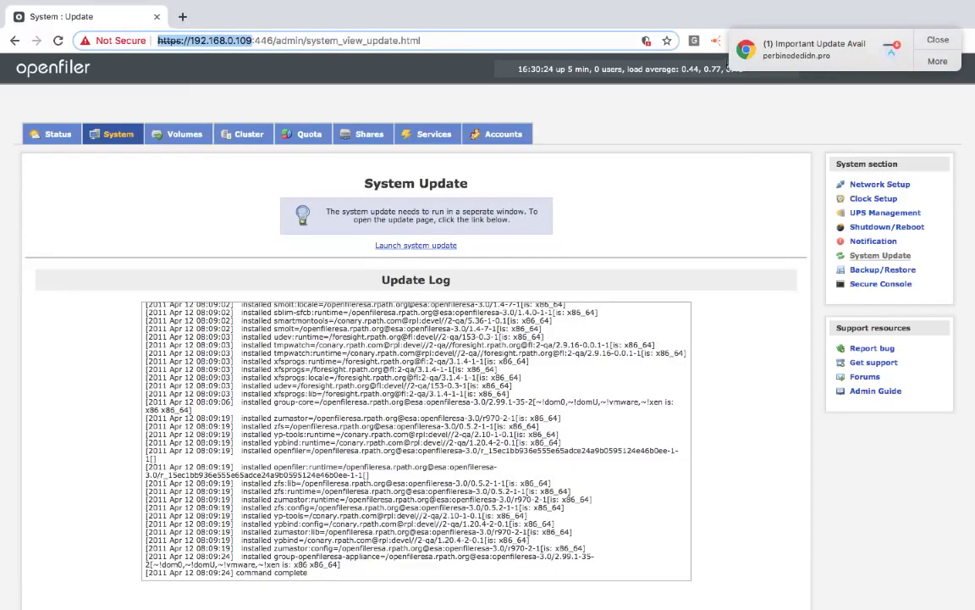
pyautogui.click(937, 43)
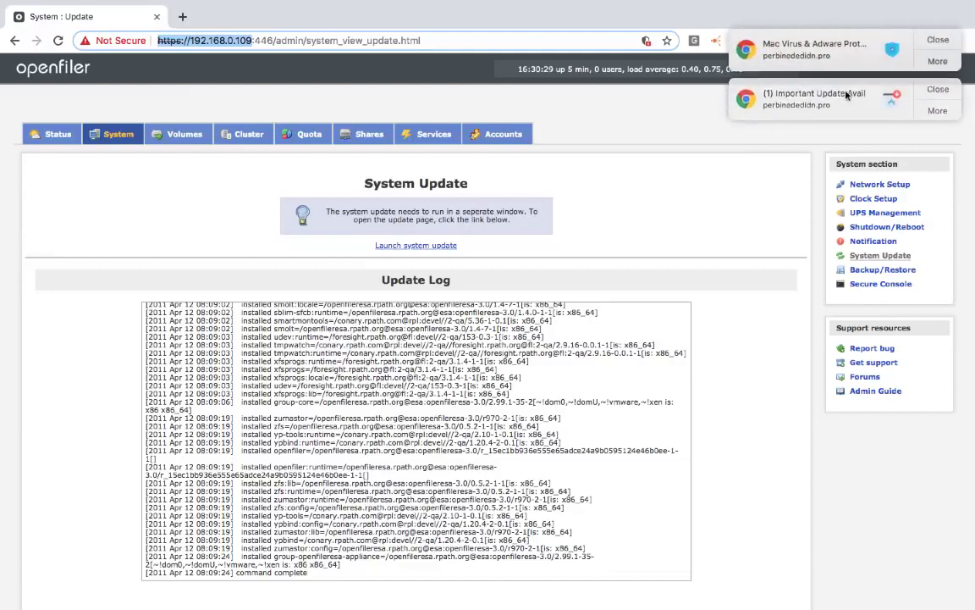
pyautogui.click(937, 42)
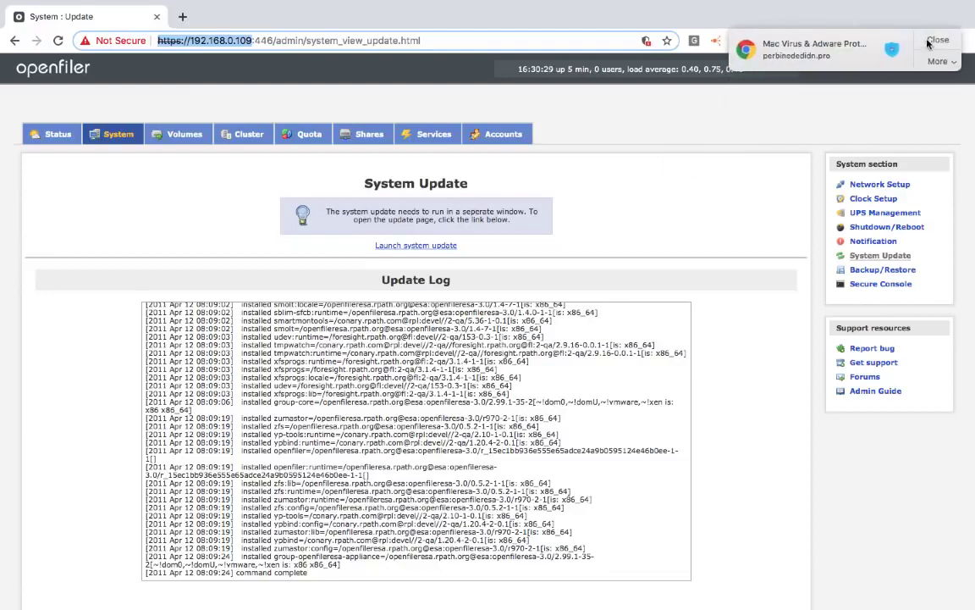
pyautogui.click(929, 42)
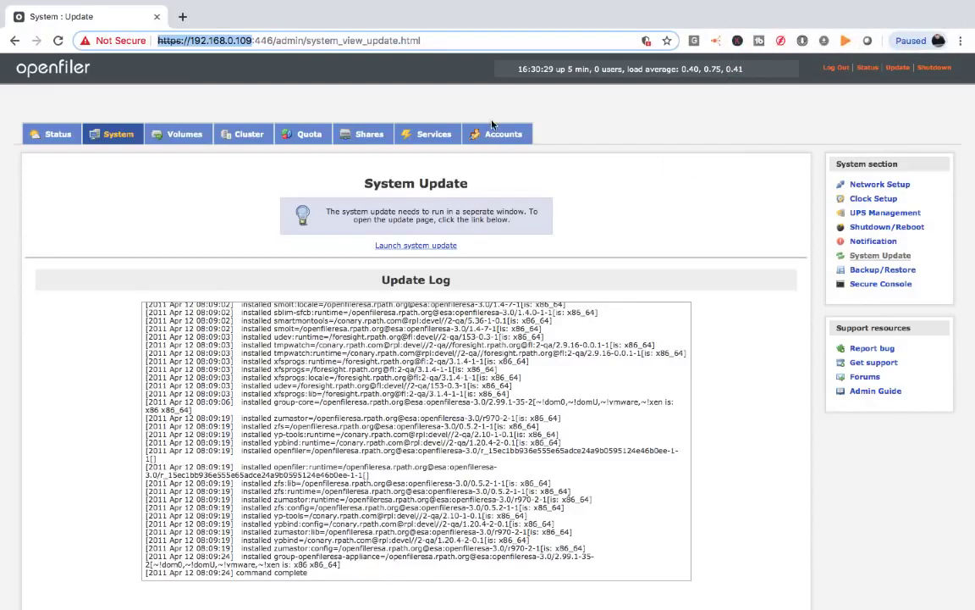
# Switch to the vSphere Client on the Windows machine, minimizing VMware Workstation, Paint and Firefox.
pyautogui.hotkey('ctrl', 'Right')
pyautogui.hotkey('ctrl', 'Left')
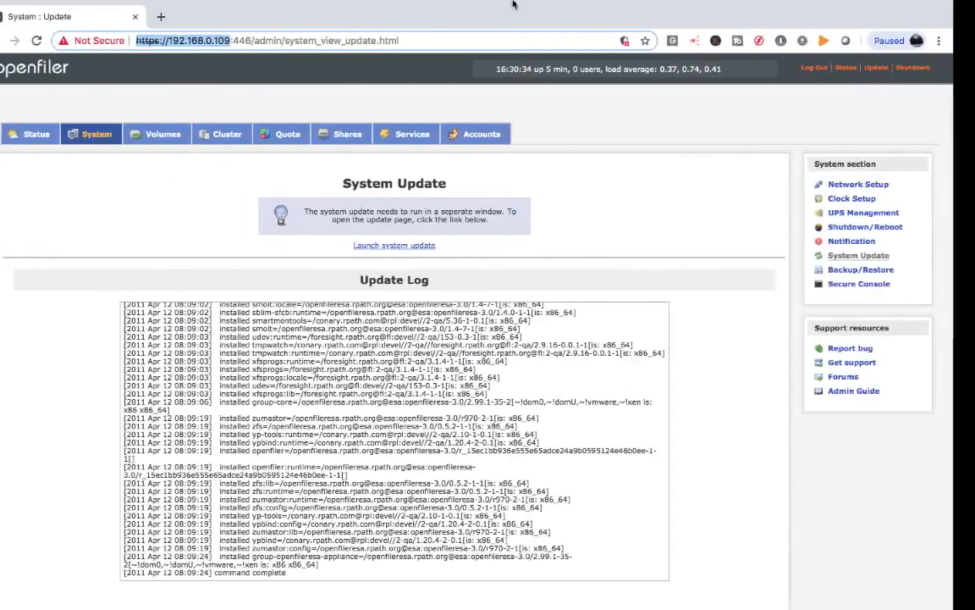
pyautogui.moveTo(840, 26)
pyautogui.hotkey('ctrl', 'Right')
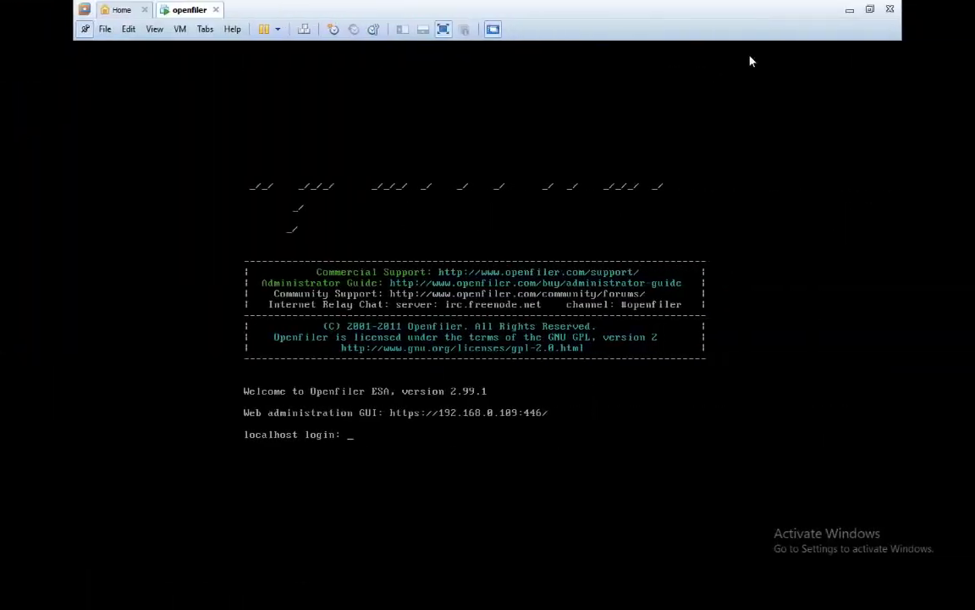
pyautogui.click(850, 10)
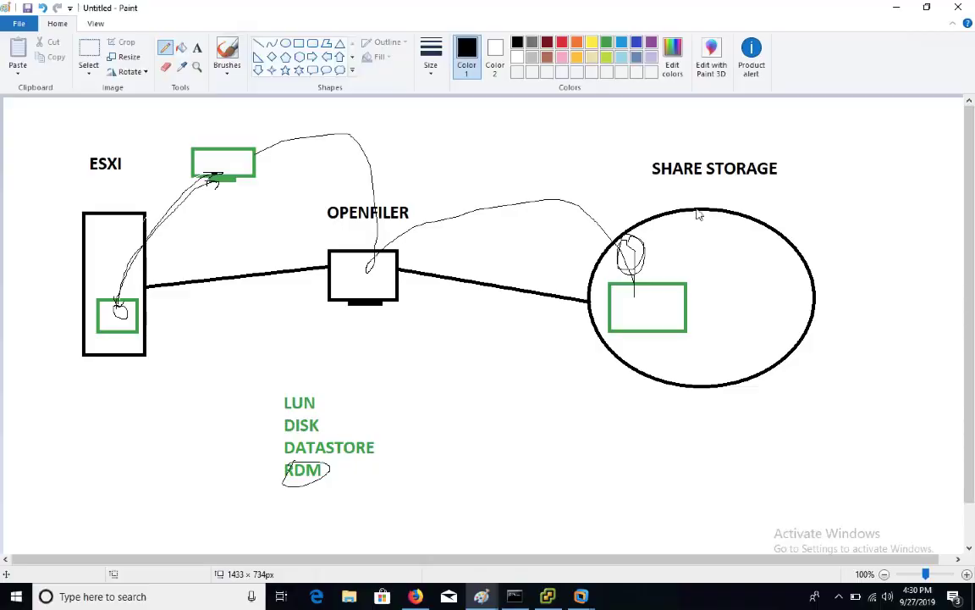
pyautogui.click(896, 8)
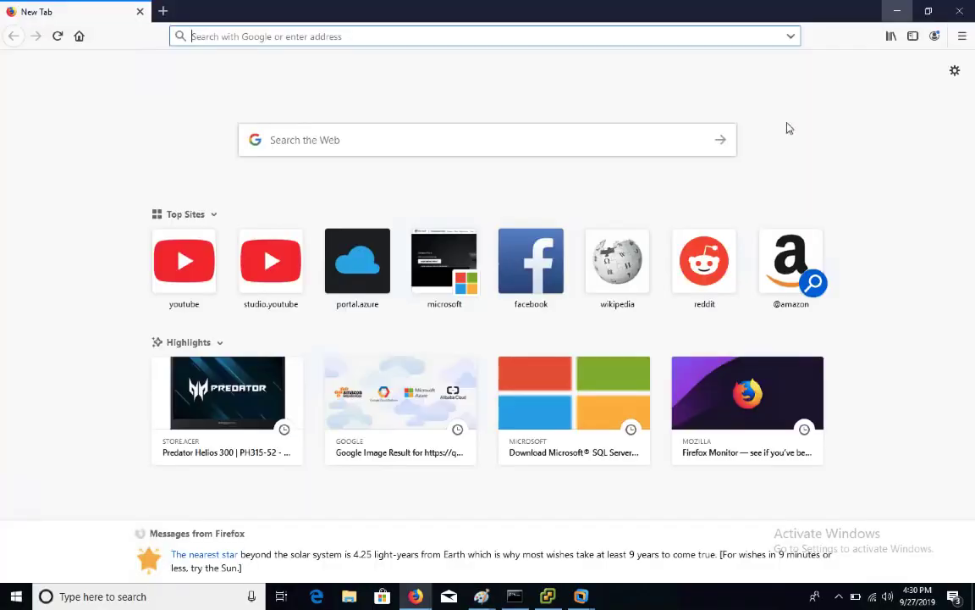
pyautogui.click(896, 11)
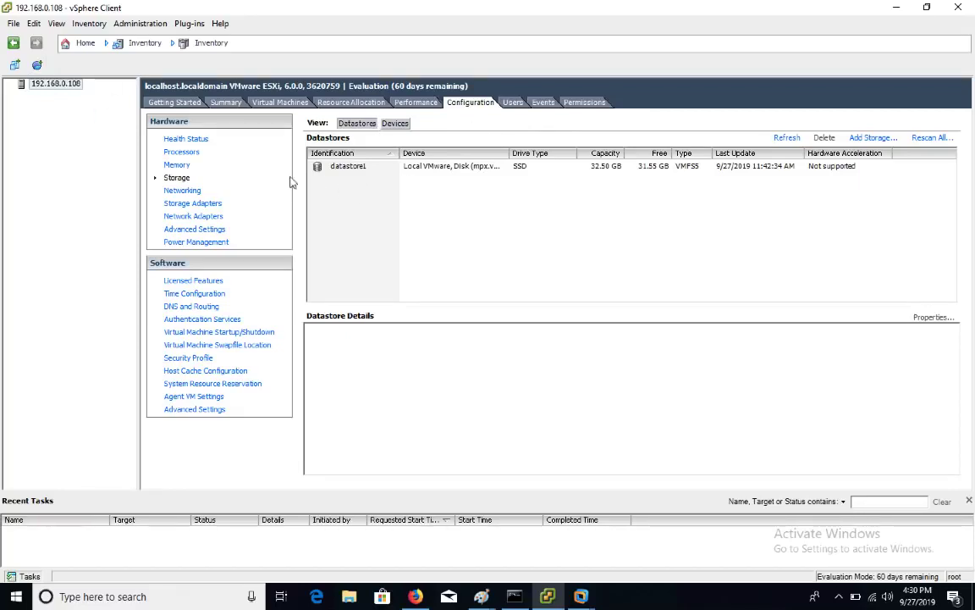
# Add a software iSCSI adapter to the ESXi host's storage adapters and accept the confirmation.
pyautogui.click(187, 204)
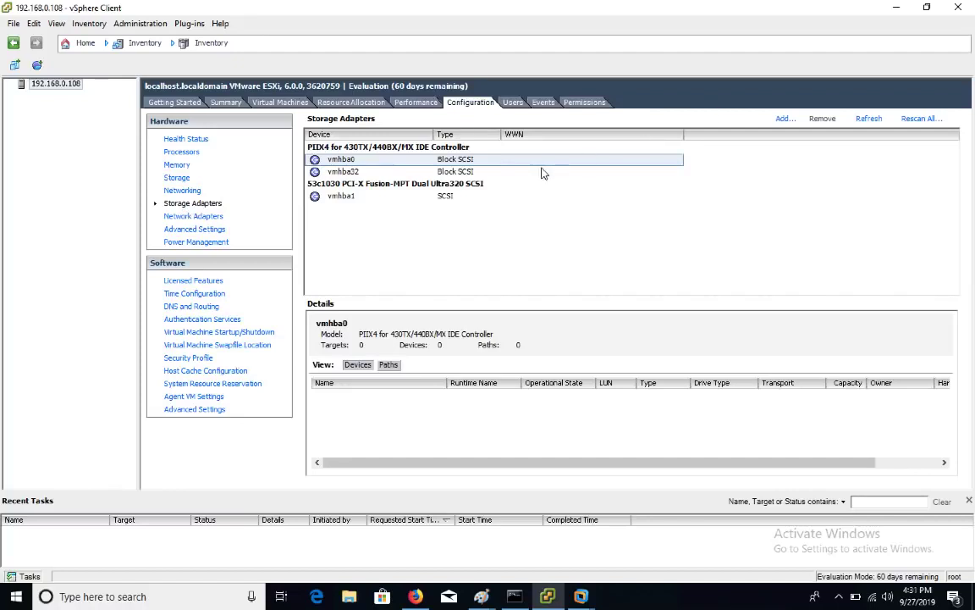
pyautogui.click(783, 119)
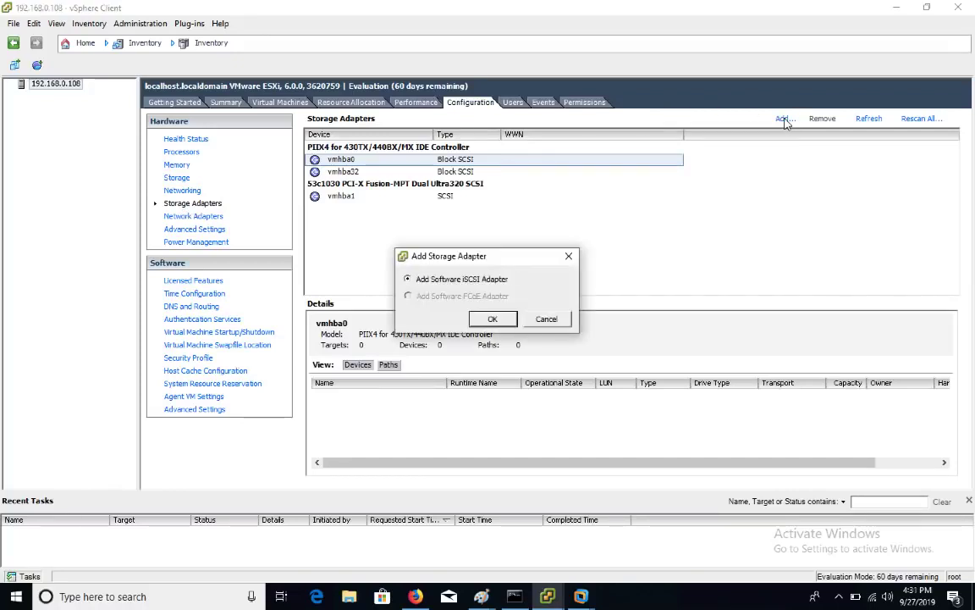
pyautogui.click(494, 319)
pyautogui.click(530, 348)
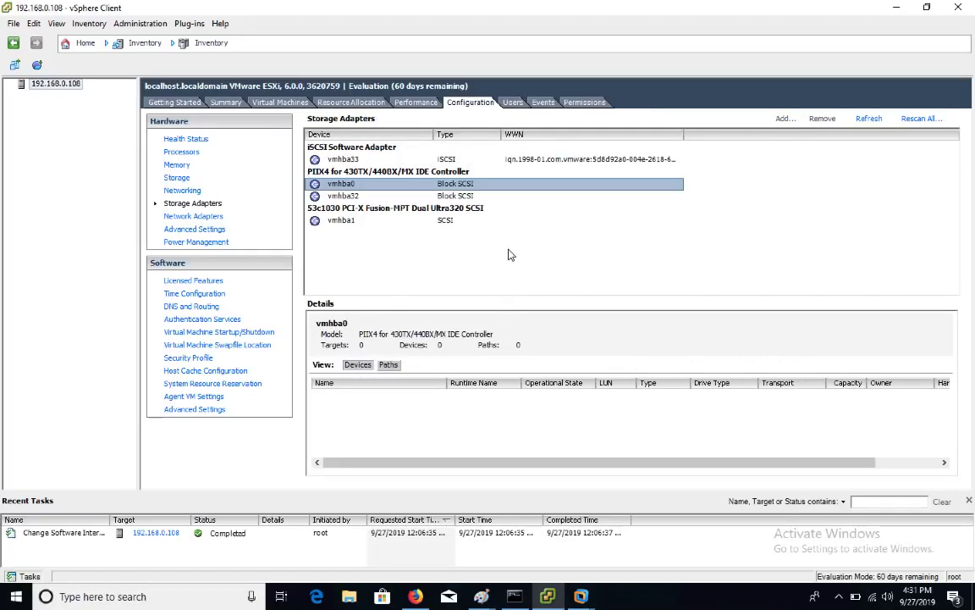
# Add 192.168.0.109 with port 3260 as a dynamic discovery send target of the iSCSI software adapter vmhba33.
pyautogui.click(472, 158)
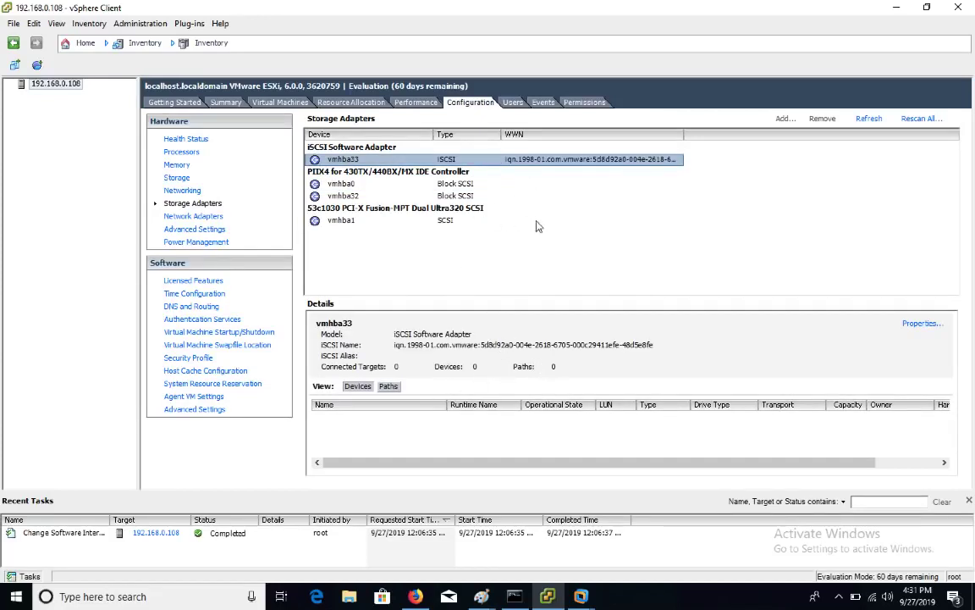
pyautogui.rightClick(525, 162)
pyautogui.click(568, 182)
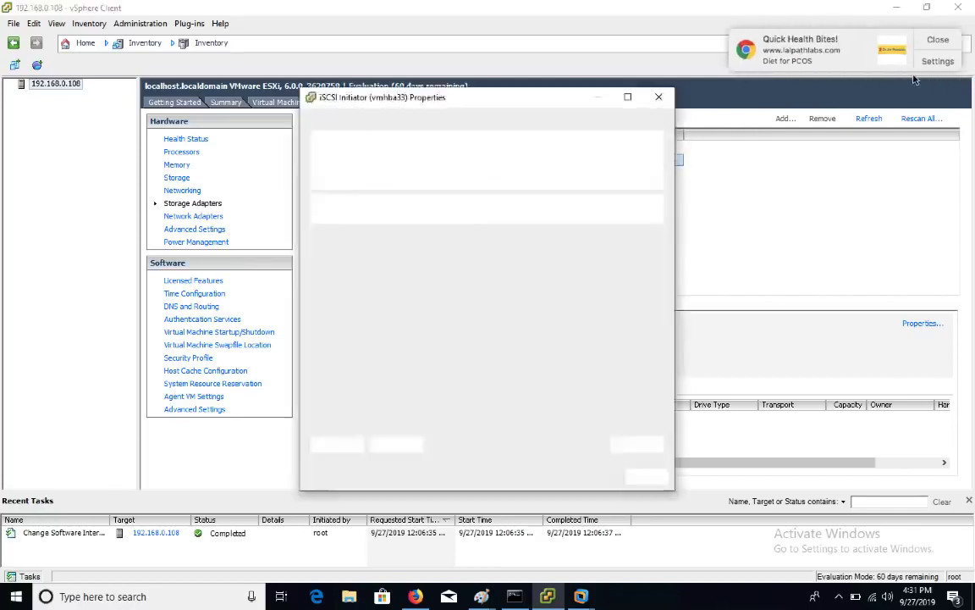
pyautogui.click(472, 123)
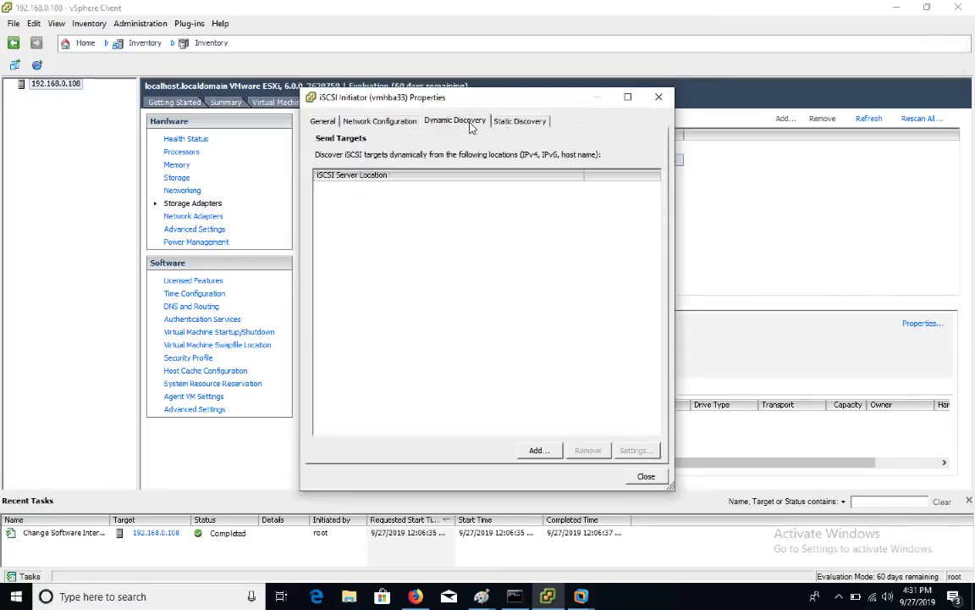
pyautogui.click(537, 451)
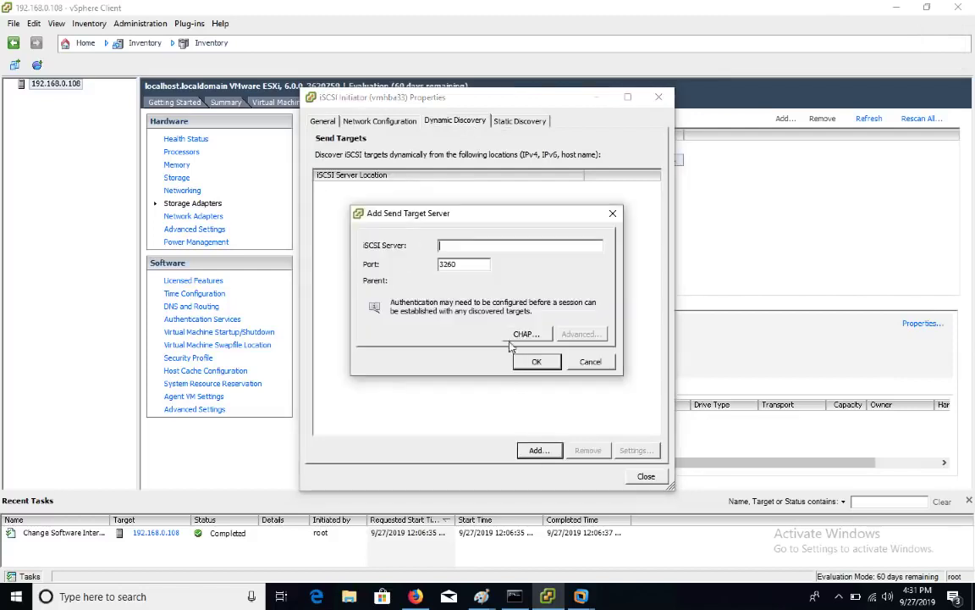
pyautogui.write('192.168.0.109')
pyautogui.click(531, 363)
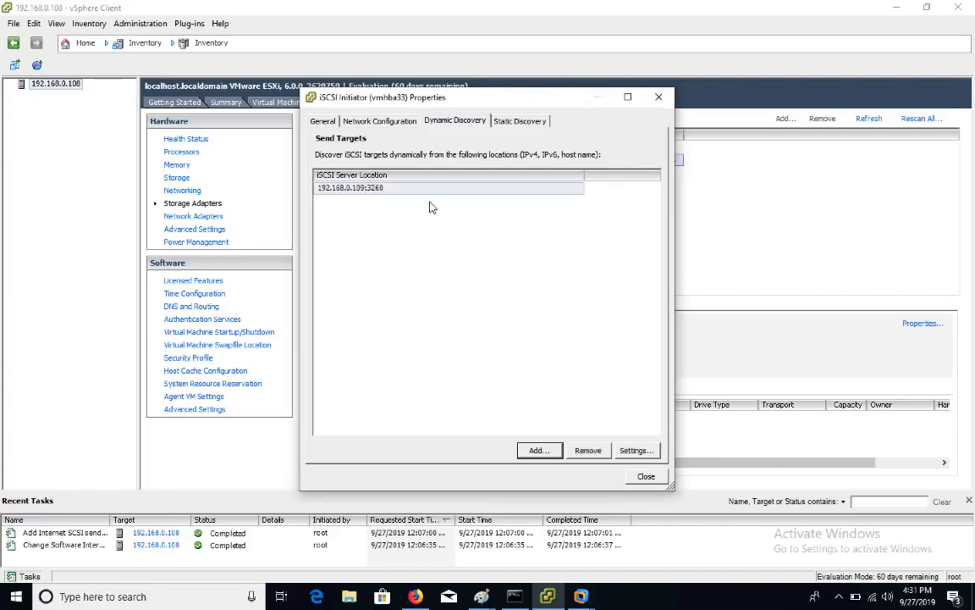
# Check the adapter's static discovery targets, then close its properties with a rescan and review the device details.
pyautogui.click(522, 127)
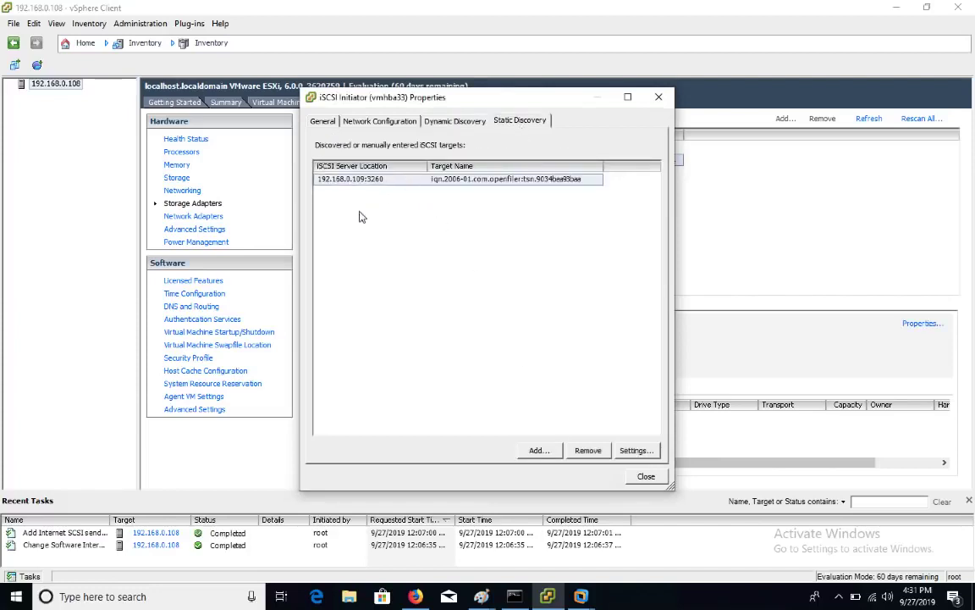
pyautogui.click(644, 477)
pyautogui.click(529, 342)
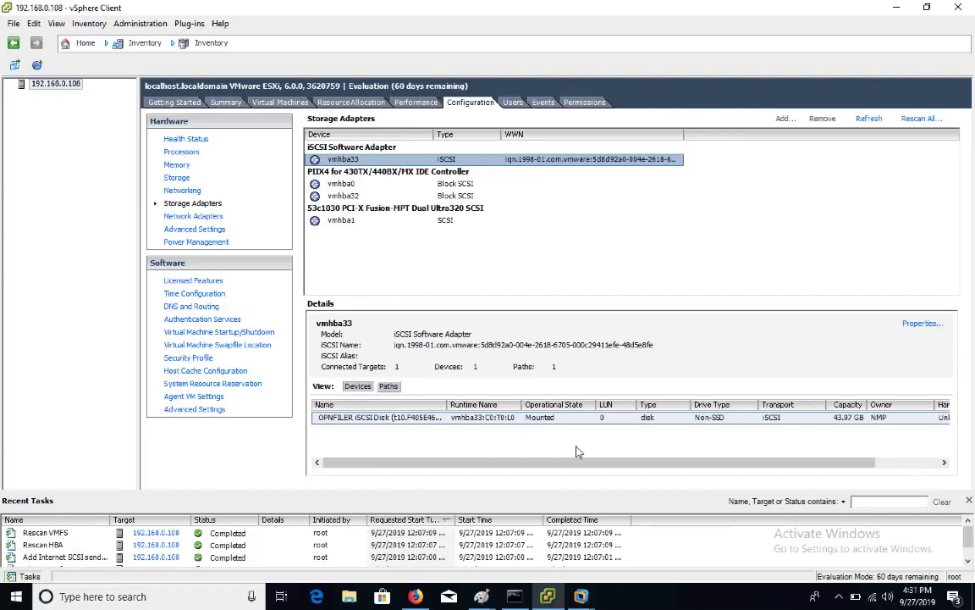
pyautogui.moveTo(567, 463); pyautogui.dragTo(717, 466)
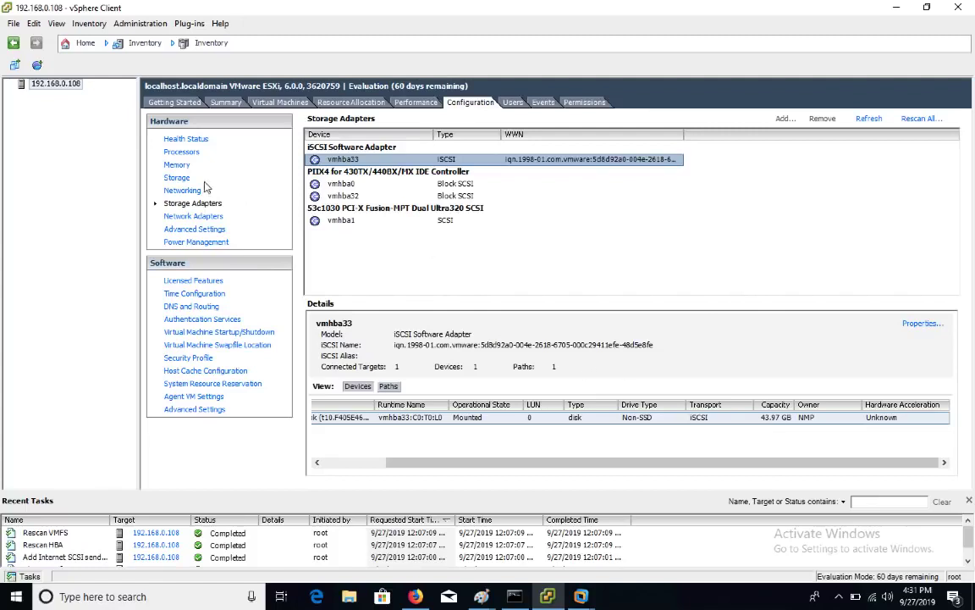
# Start adding Disk/LUN storage to the host, selecting the OPNFILER iSCSI disk and accepting its current disk layout.
pyautogui.click(177, 180)
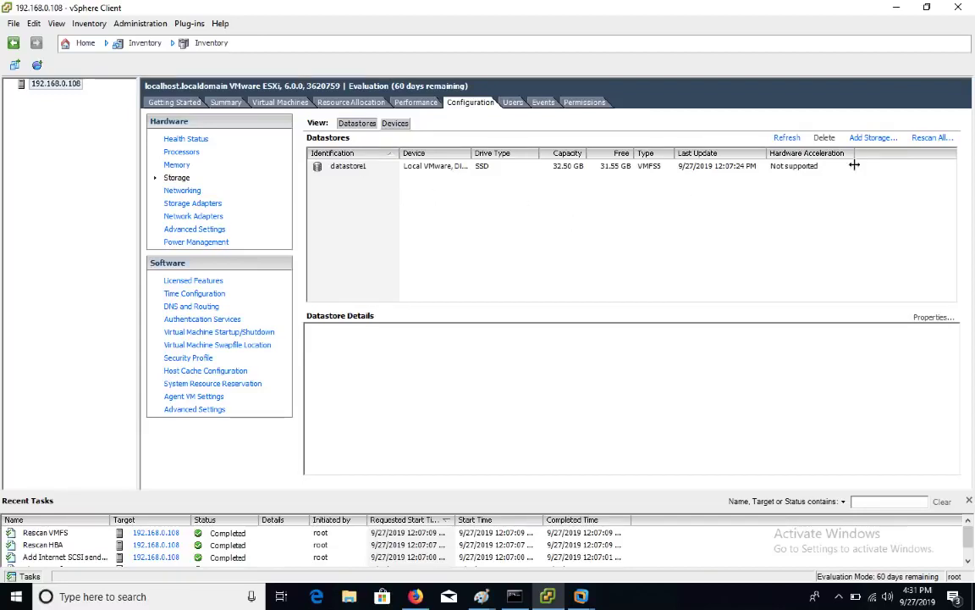
pyautogui.click(862, 140)
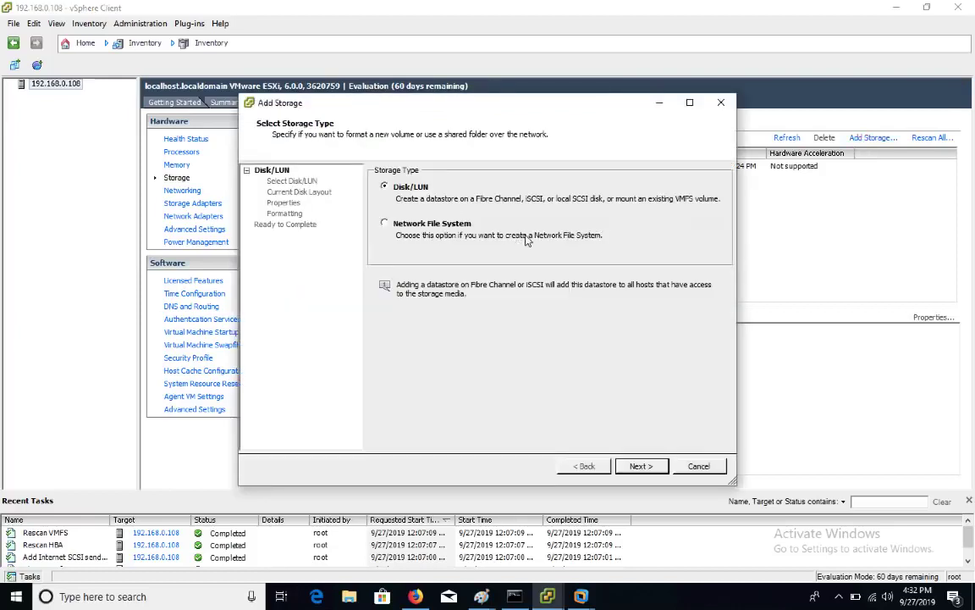
pyautogui.click(646, 465)
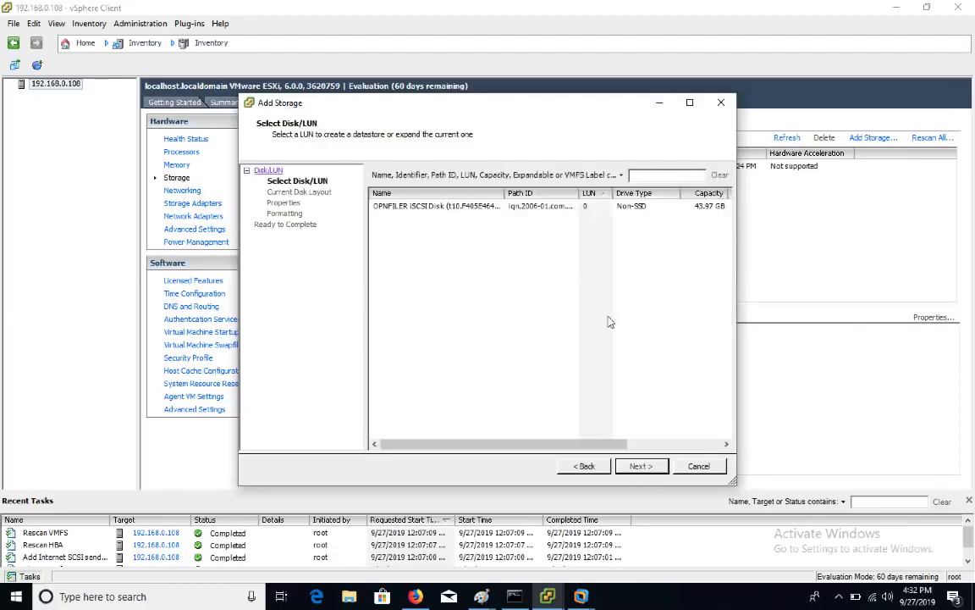
pyautogui.click(546, 207)
pyautogui.click(641, 466)
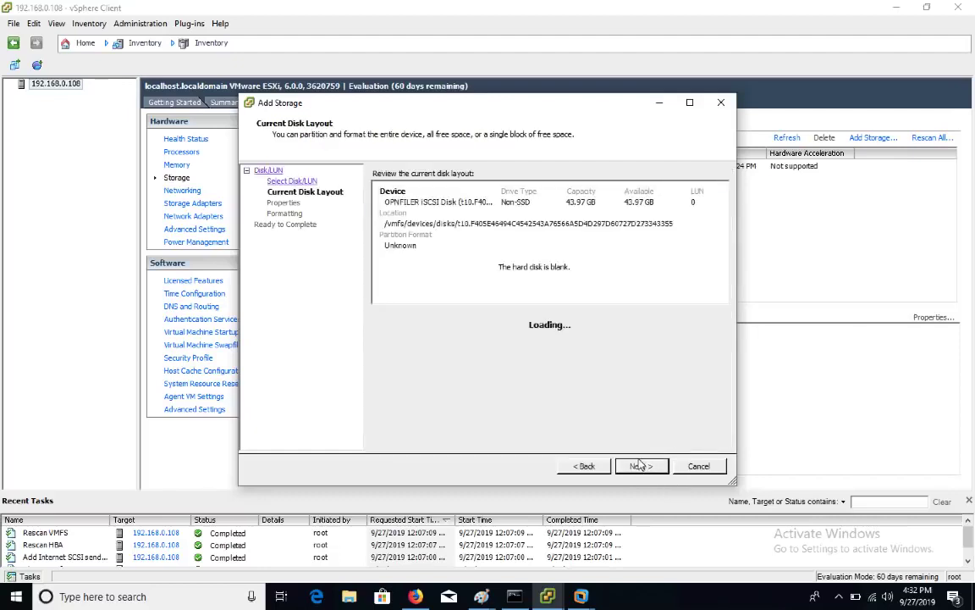
pyautogui.click(641, 466)
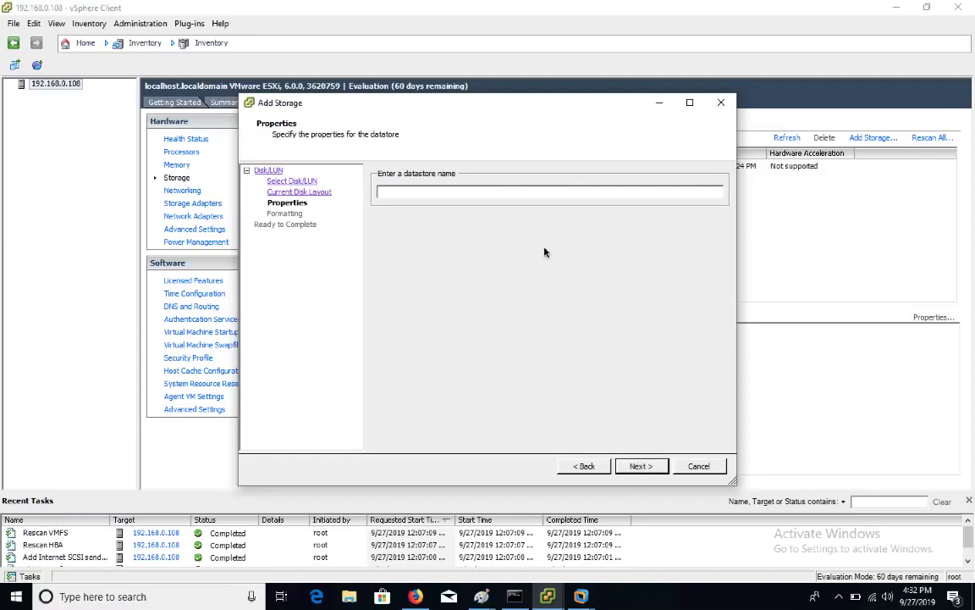
# Name the datastore share storage, keep the maximum available space and finish creating it.
pyautogui.write('share storage')
pyautogui.click(653, 474)
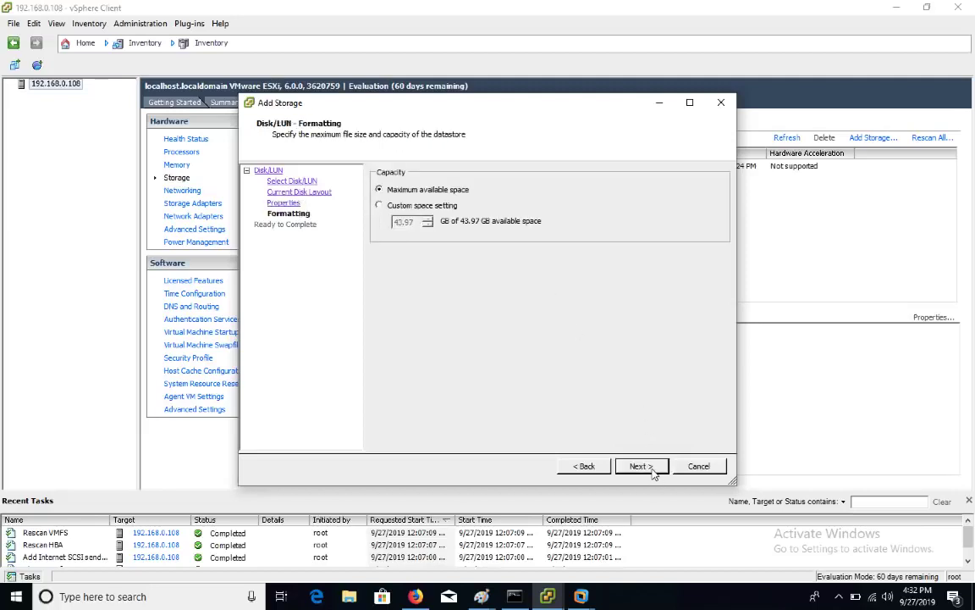
pyautogui.click(653, 474)
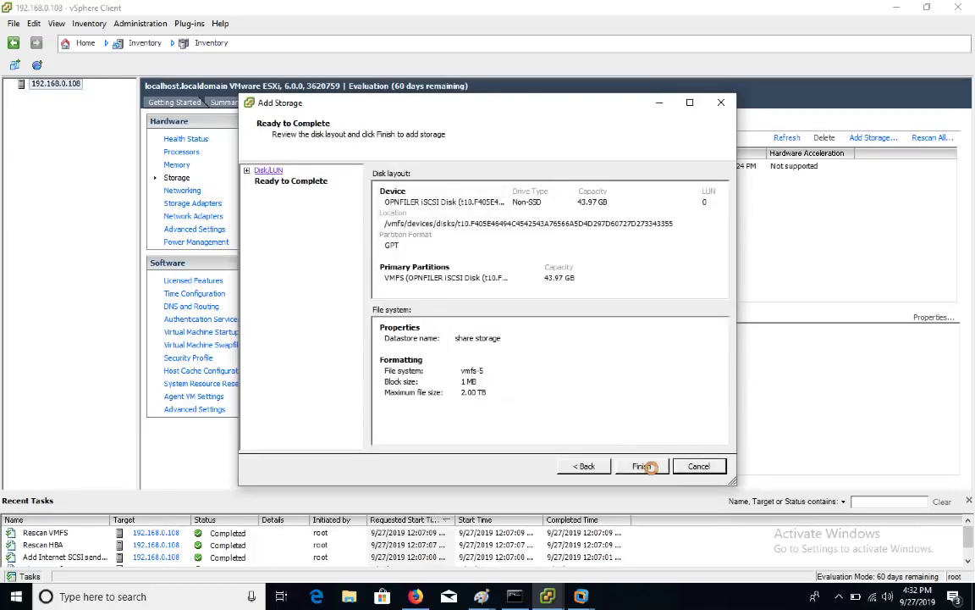
pyautogui.click(653, 474)
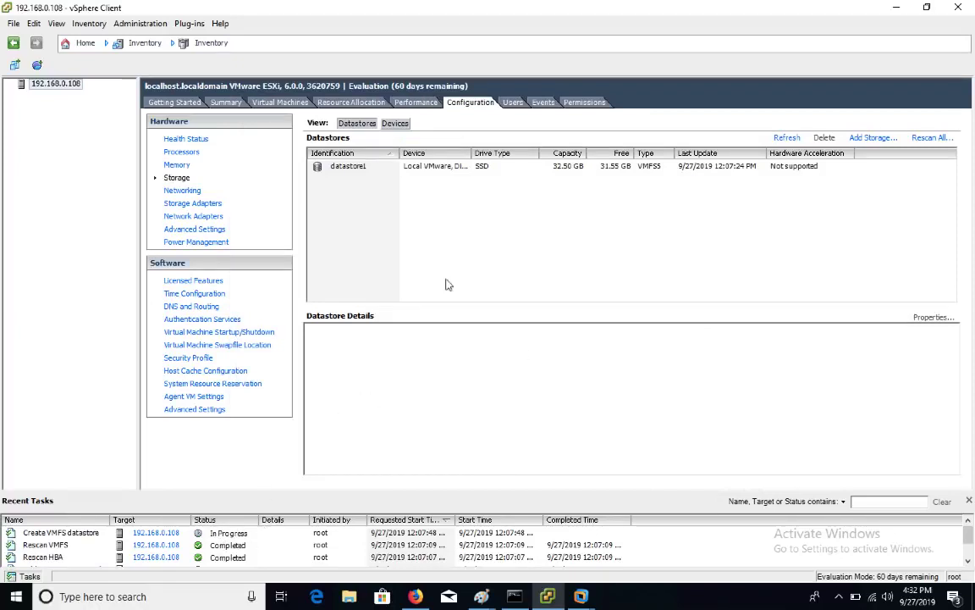
# Refresh the host's datastore list and dismiss the browser notifications covering it.
pyautogui.click(786, 137)
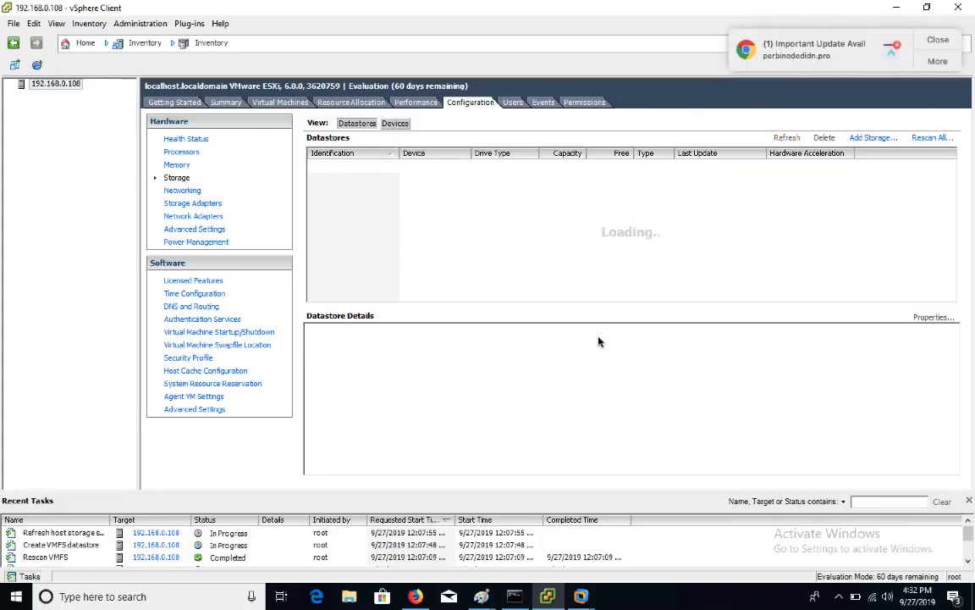
pyautogui.click(938, 41)
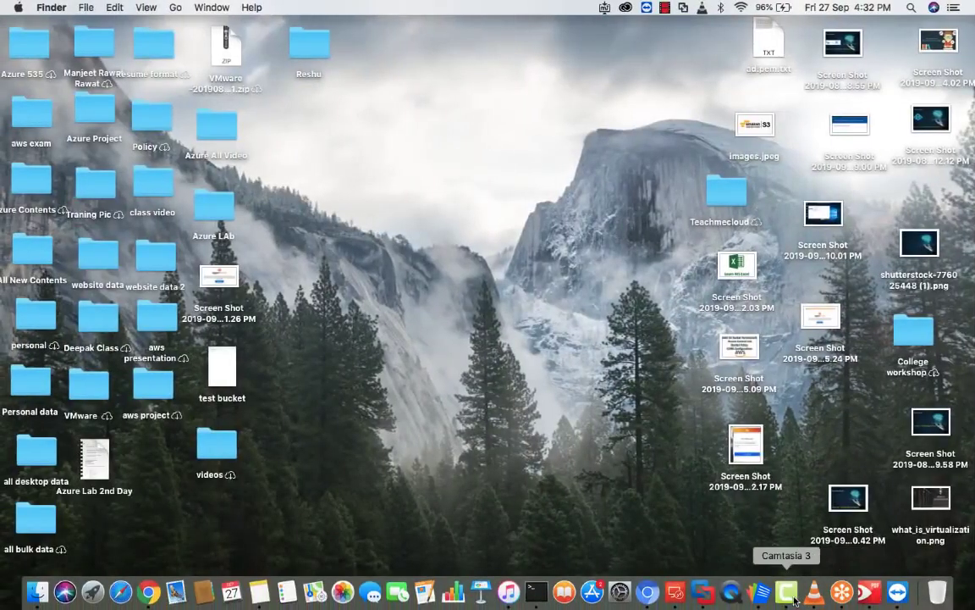
pyautogui.rightClick(790, 598)
pyautogui.click(728, 415)
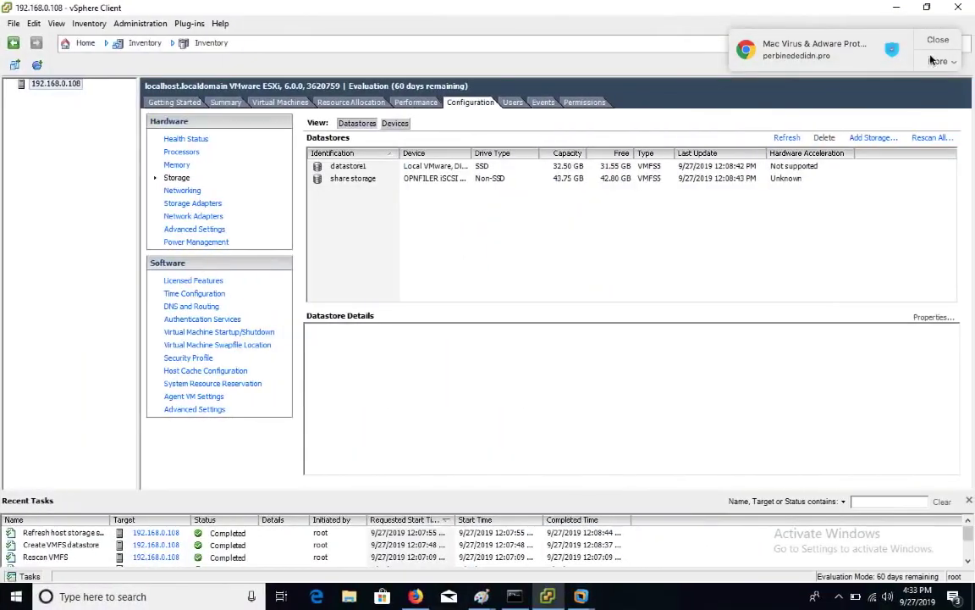
pyautogui.click(938, 41)
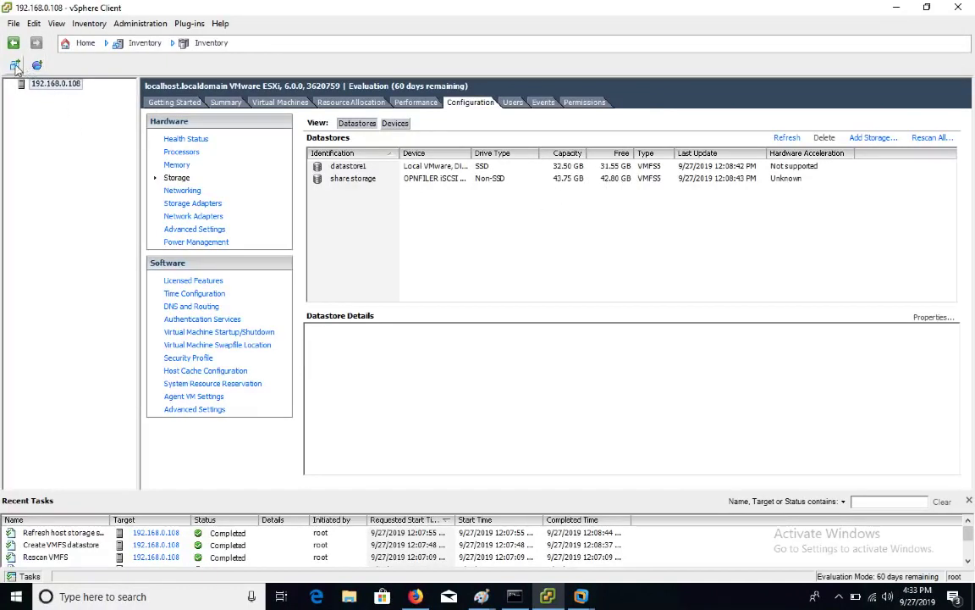
# Start a typical new virtual machine named Win-7 and place its files on the share storage datastore.
pyautogui.hotkey('ctrl', 'n')
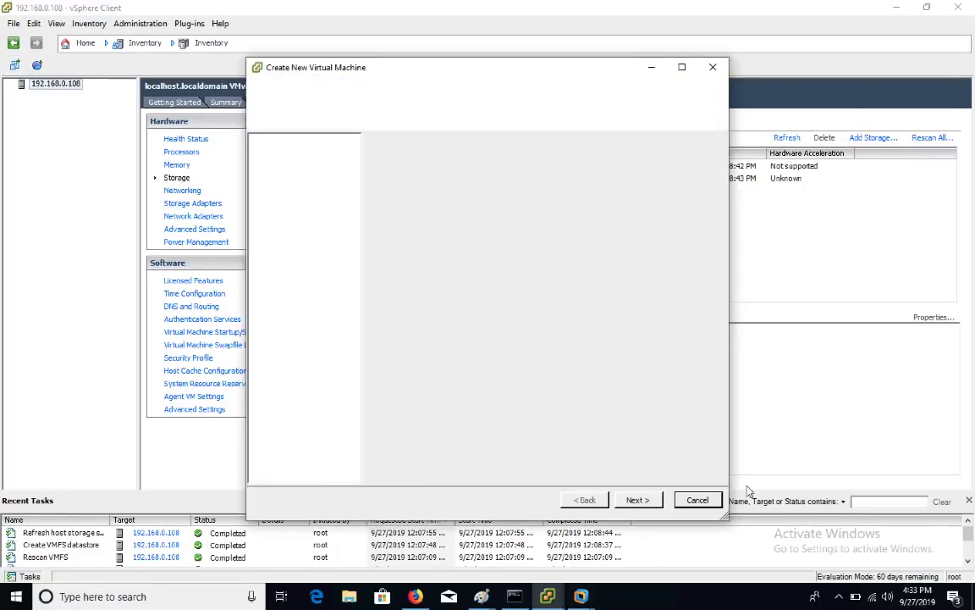
pyautogui.click(649, 500)
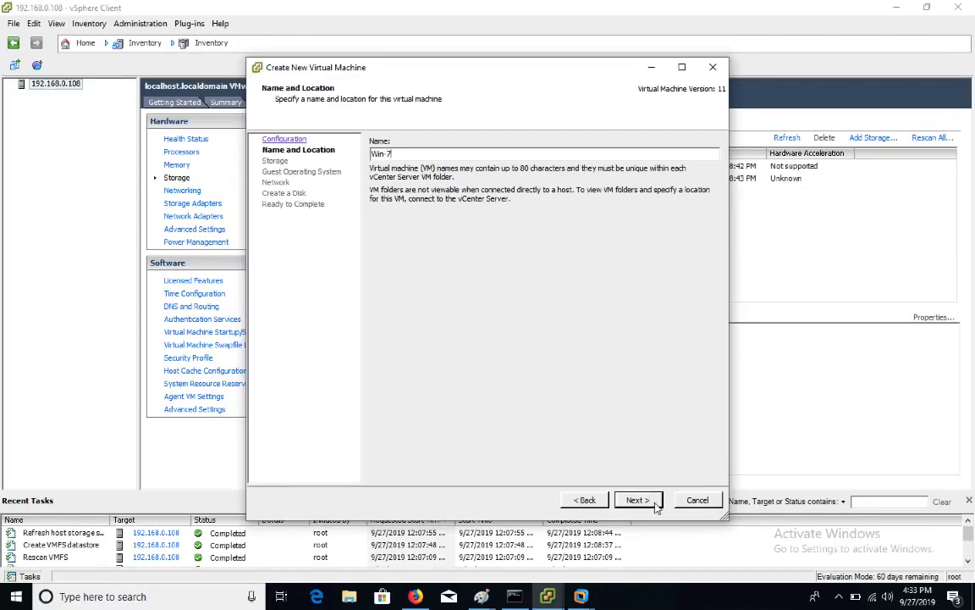
pyautogui.click(644, 501)
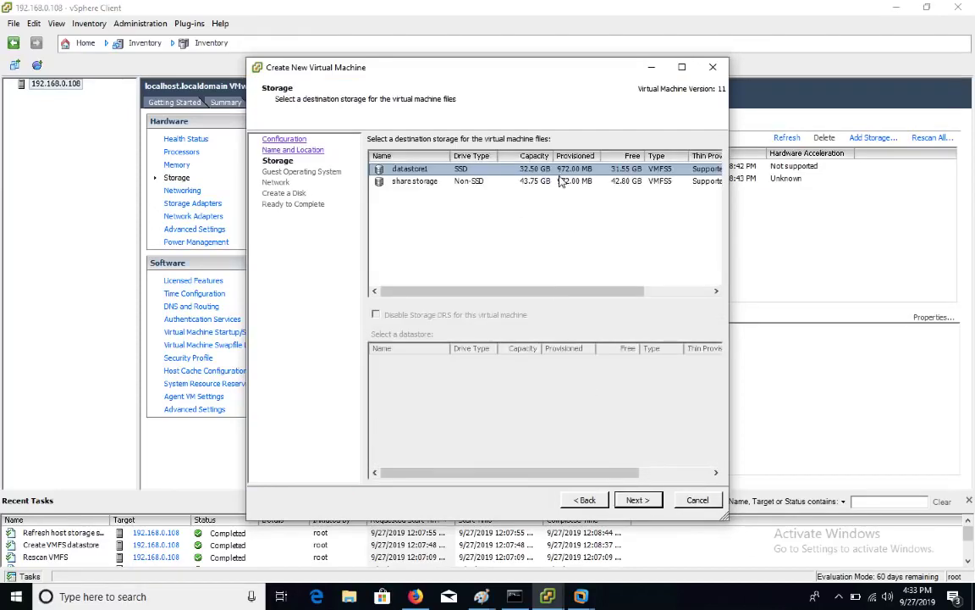
pyautogui.click(474, 183)
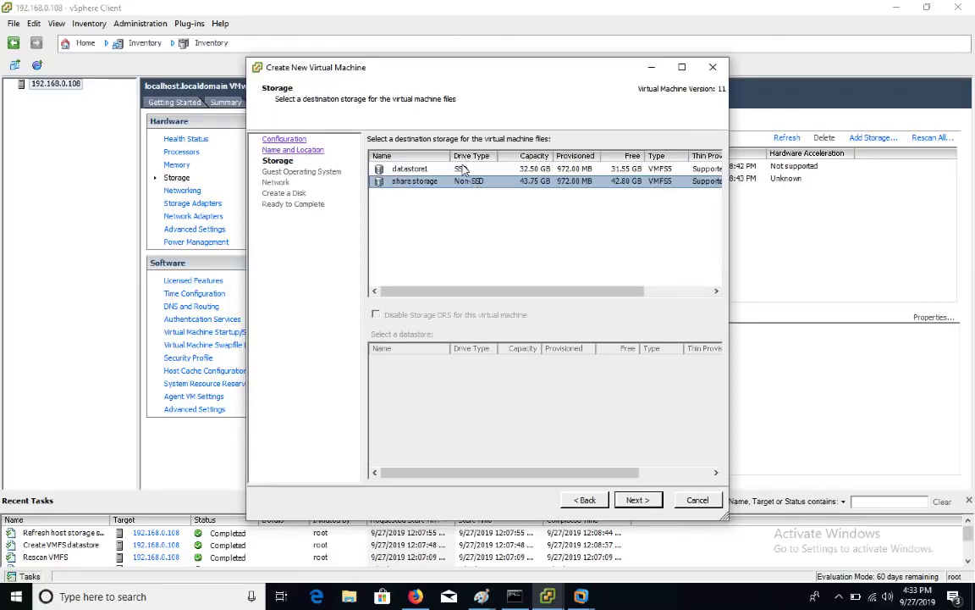
pyautogui.press('Up')
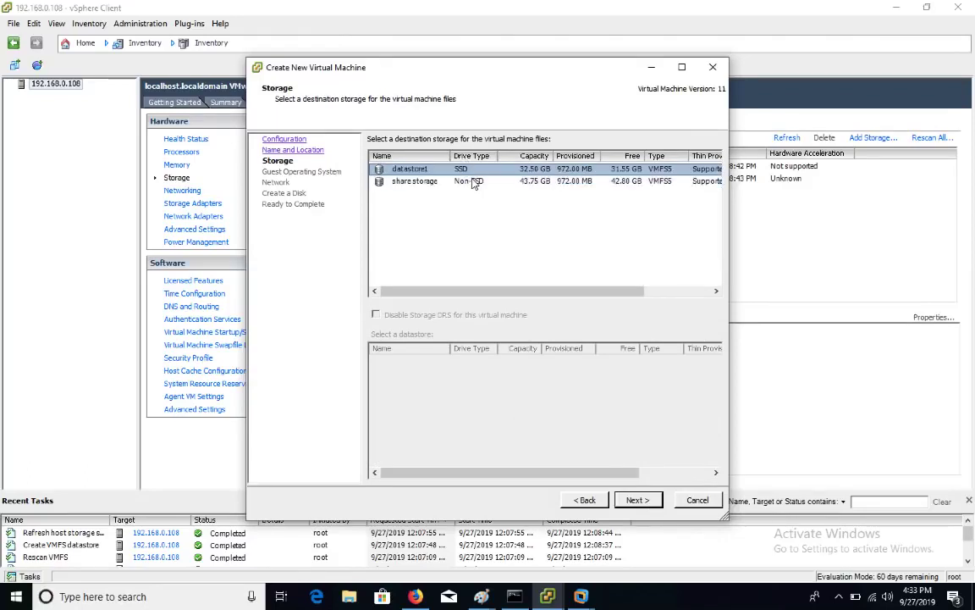
pyautogui.click(474, 183)
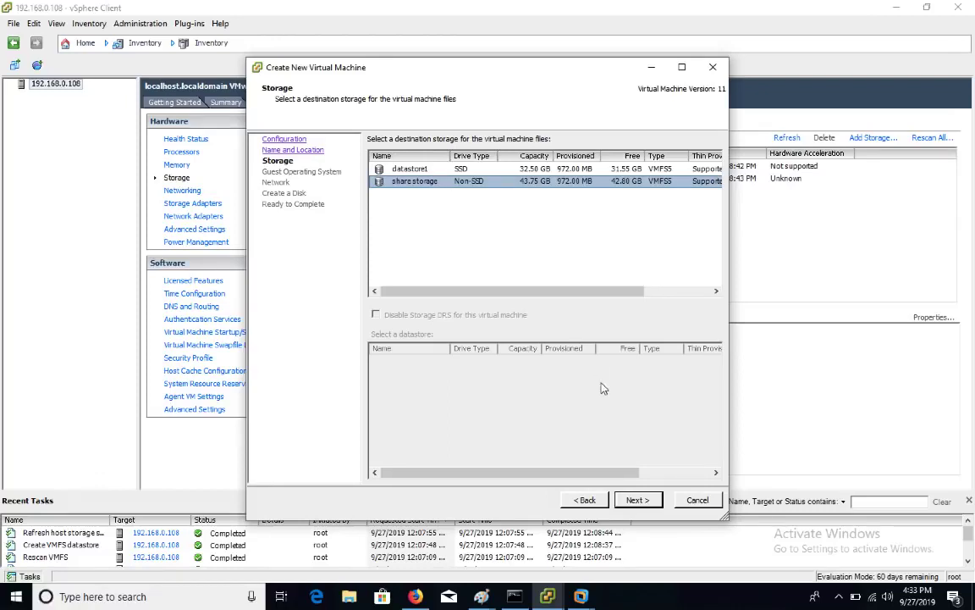
pyautogui.click(640, 500)
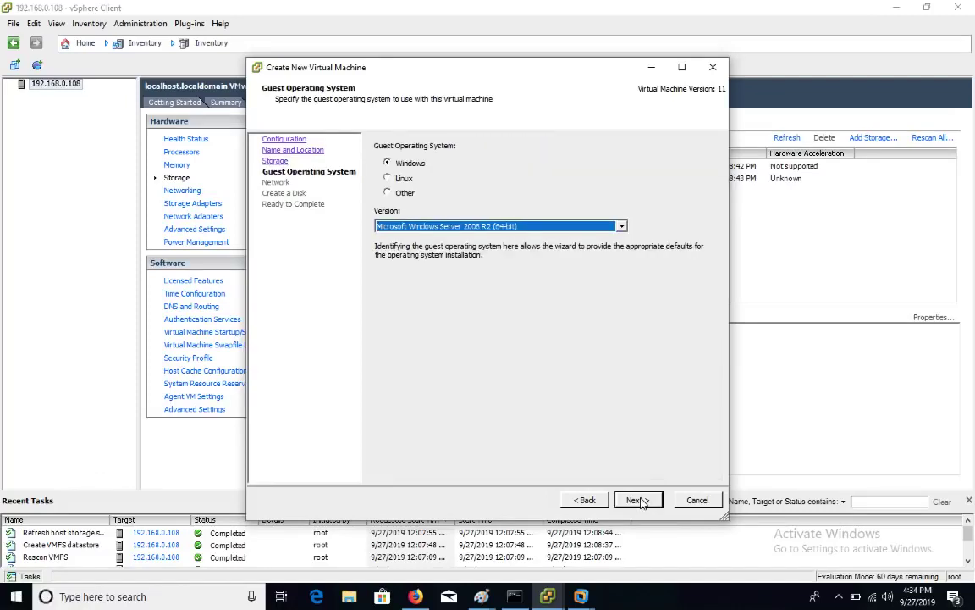
# Choose Microsoft Windows XP Professional (64-bit) as the guest operating system and accept the default network connection.
pyautogui.click(621, 226)
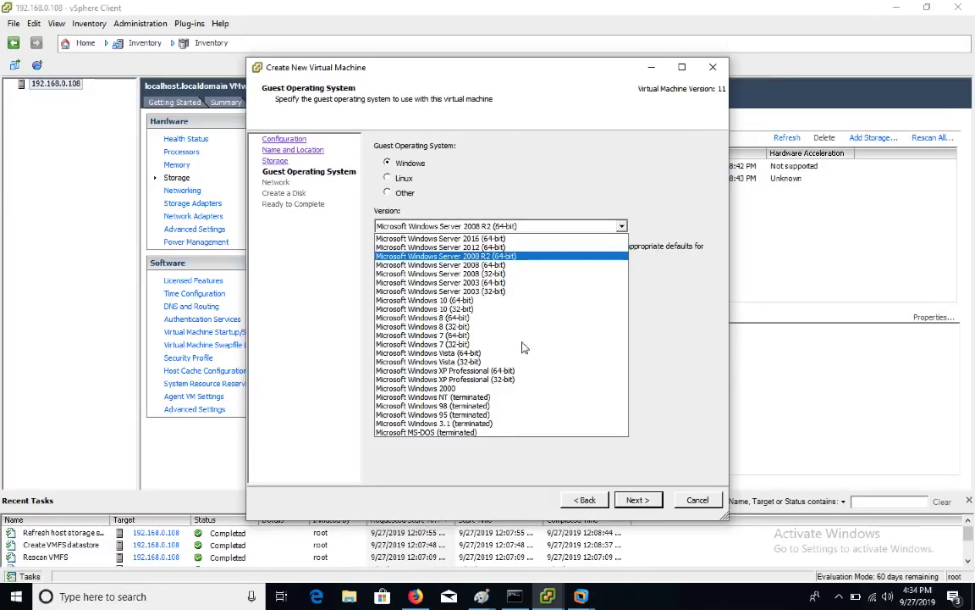
pyautogui.click(509, 371)
pyautogui.click(637, 501)
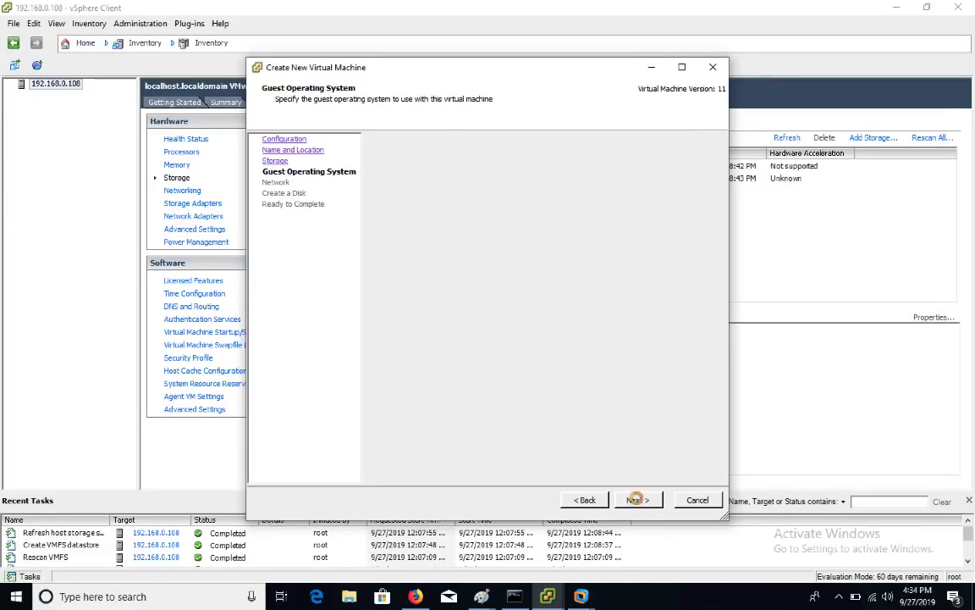
pyautogui.click(635, 499)
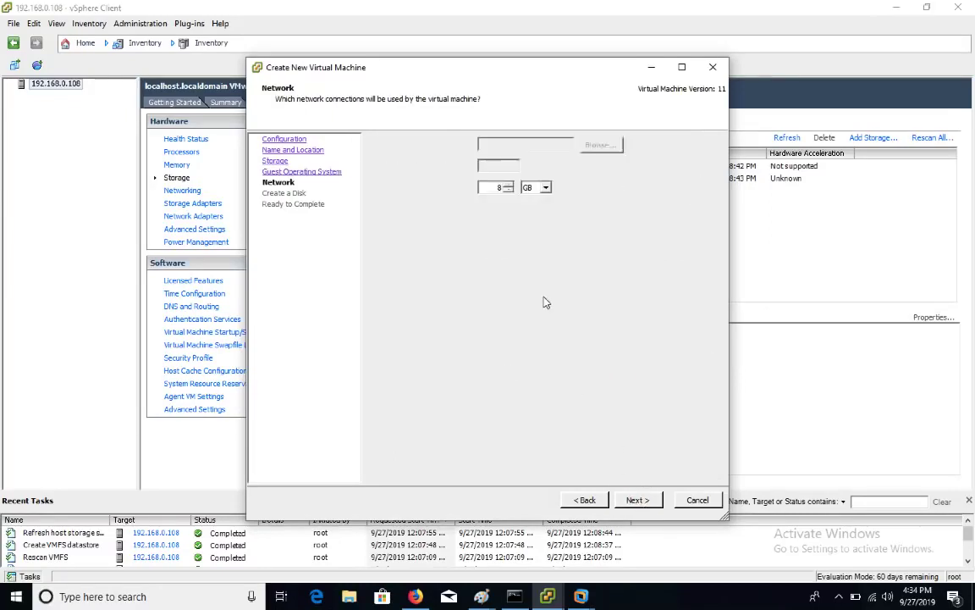
# Give the virtual machine a 10 GB Thick Provision Eager Zeroed disk and finish creating it.
pyautogui.click(387, 224)
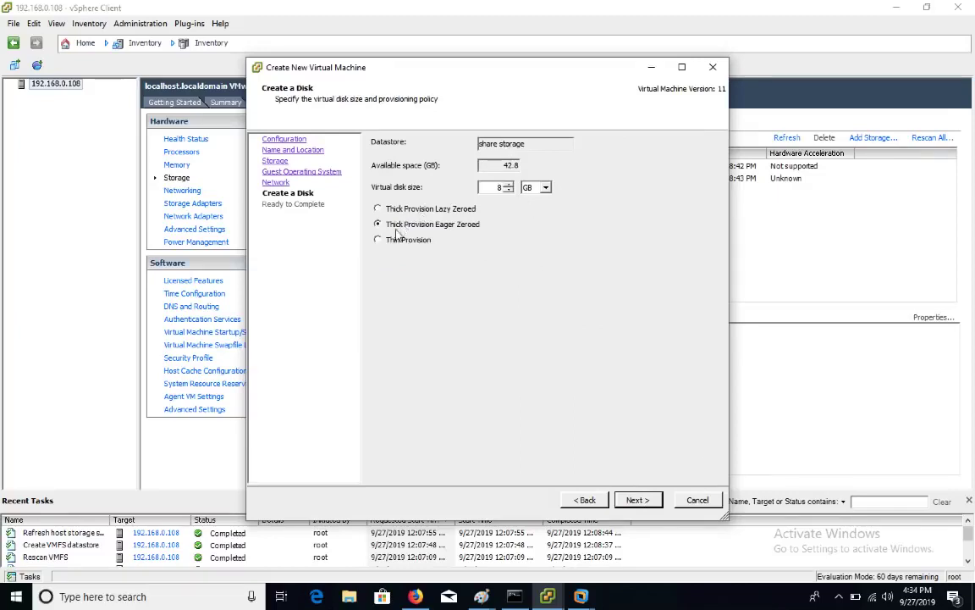
pyautogui.click(379, 241)
pyautogui.click(390, 224)
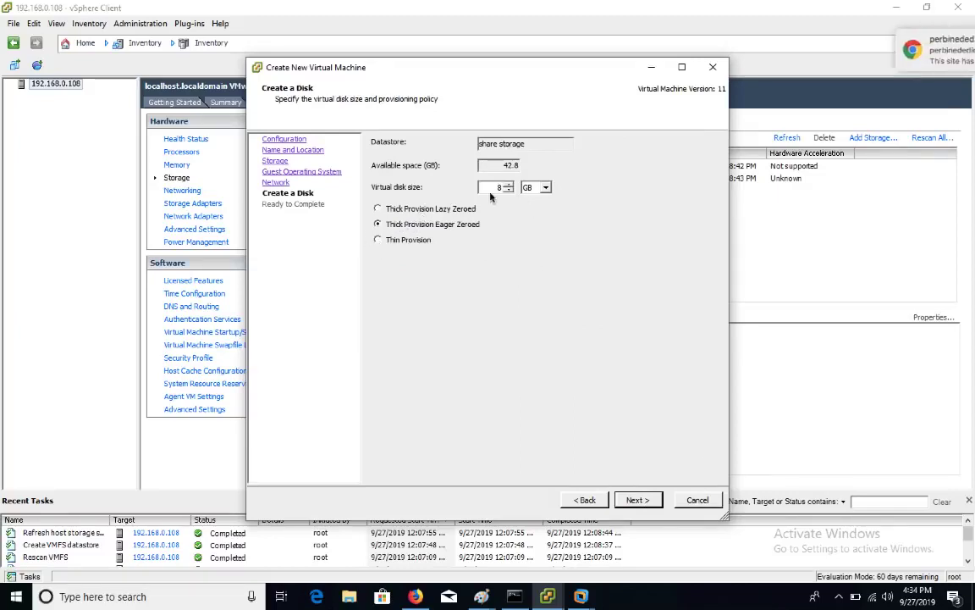
pyautogui.doubleClick(497, 188)
pyautogui.write('10')
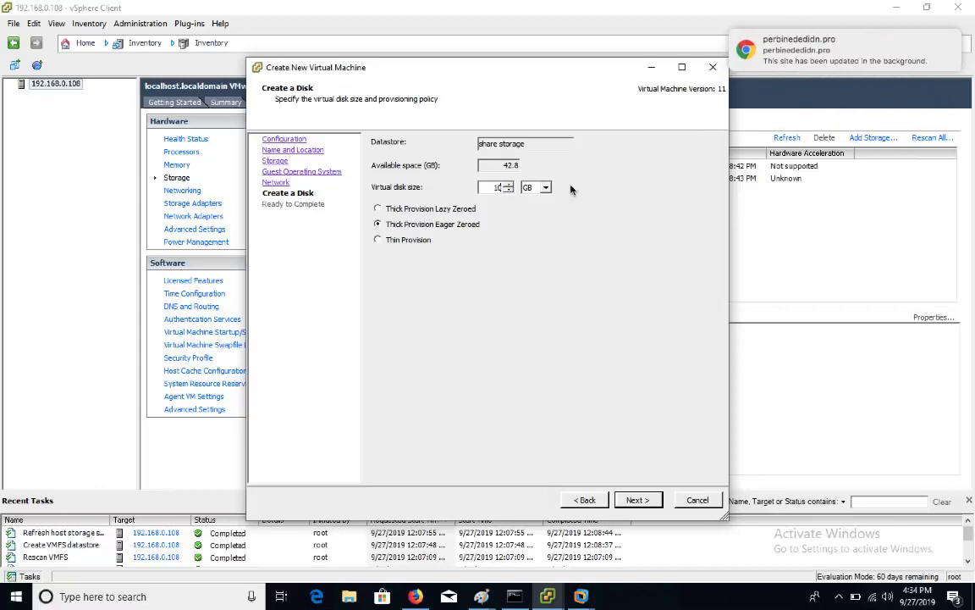
pyautogui.click(636, 501)
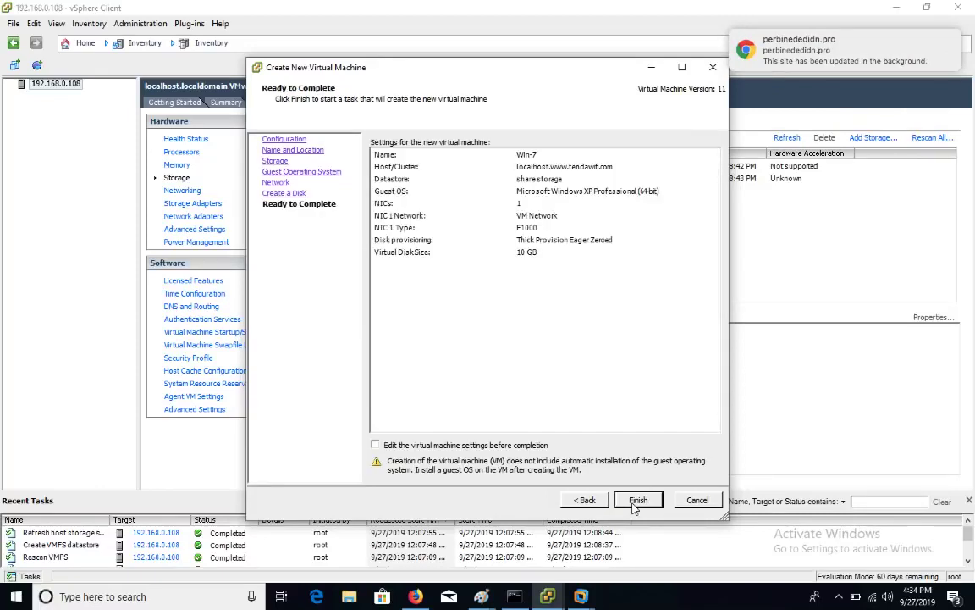
pyautogui.click(636, 501)
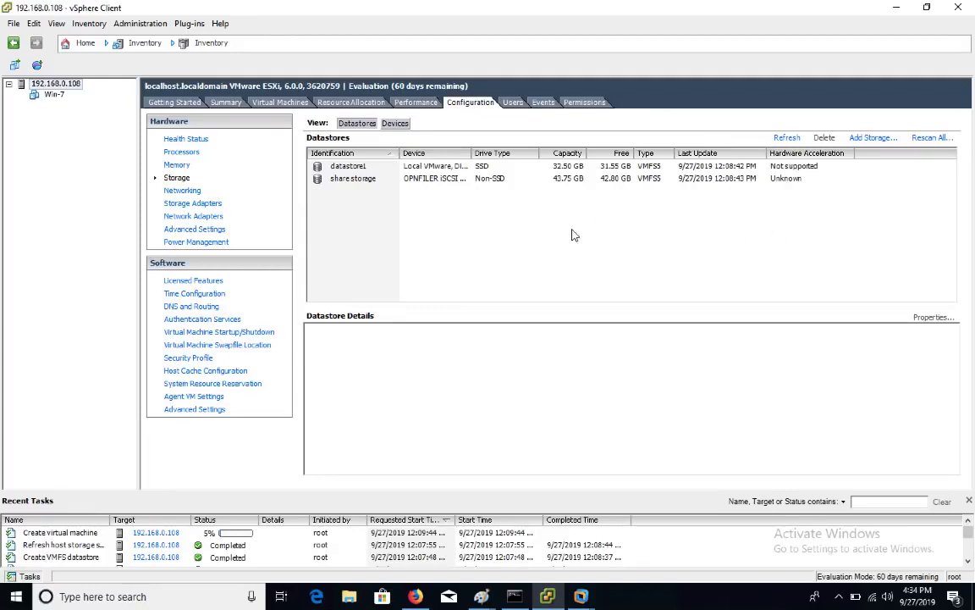
# Refresh the datastore list and check which actions are available for the Win-7 virtual machine.
pyautogui.click(786, 139)
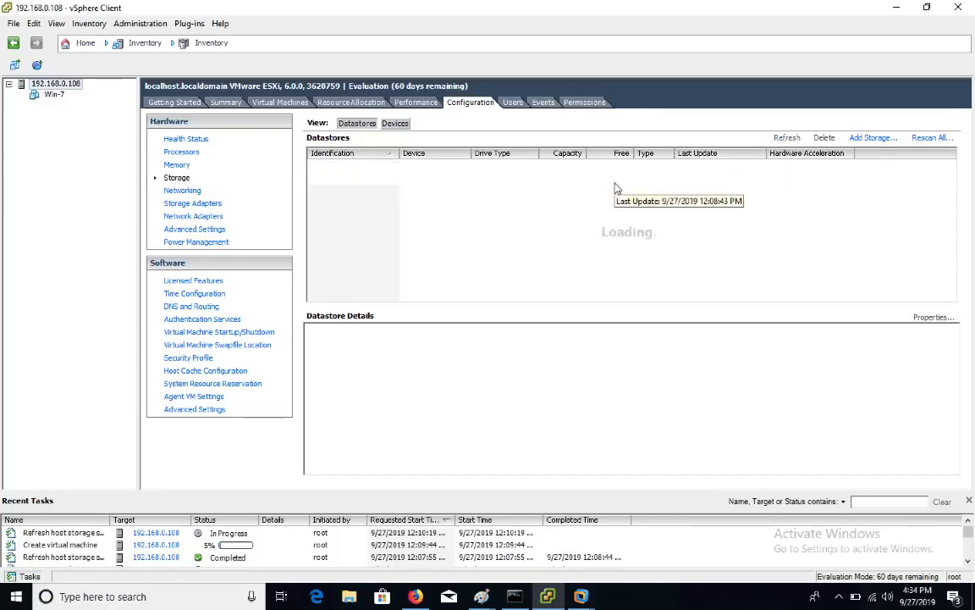
pyautogui.click(52, 94)
pyautogui.rightClick(49, 97)
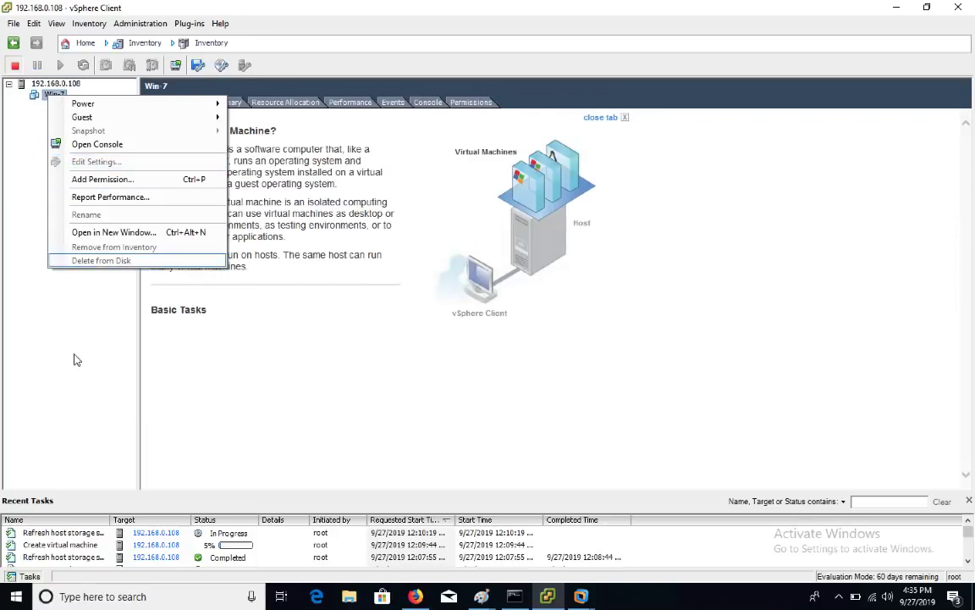
pyautogui.click(251, 456)
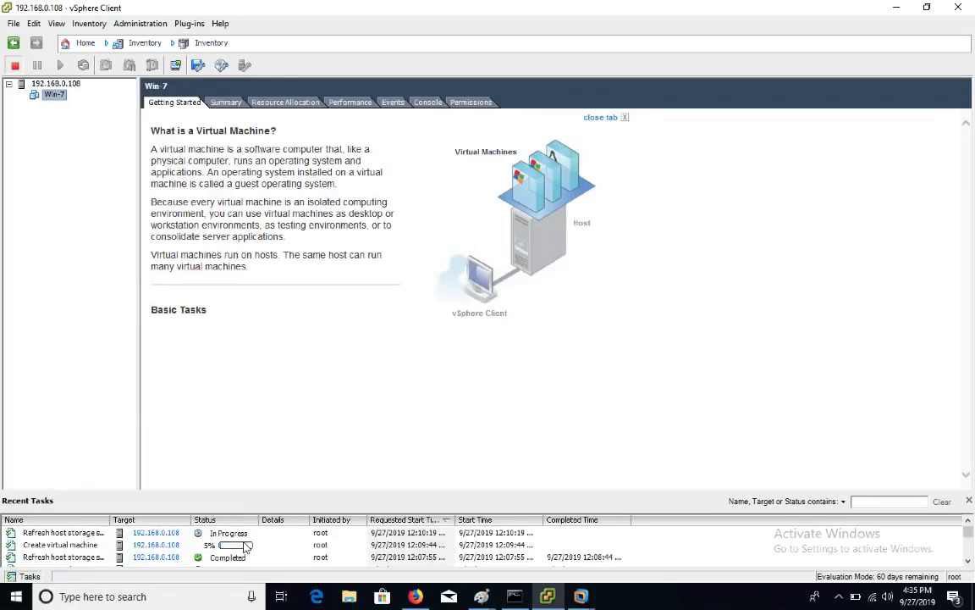
pyautogui.hotkey('ctrl', 'Left')
pyautogui.hotkey('ctrl', 'Left')
pyautogui.hotkey('ctrl', 'Left')
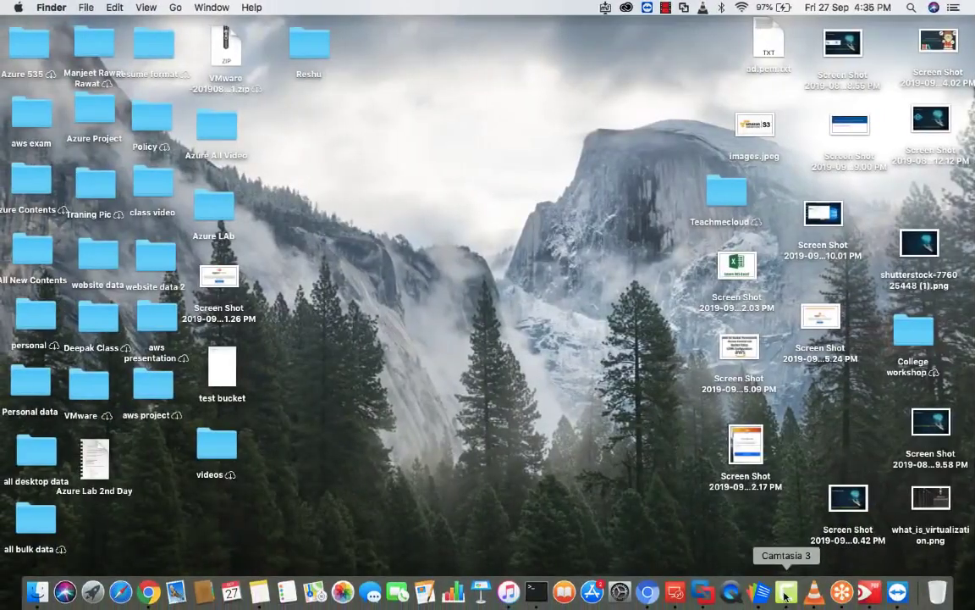
pyautogui.rightClick(784, 596)
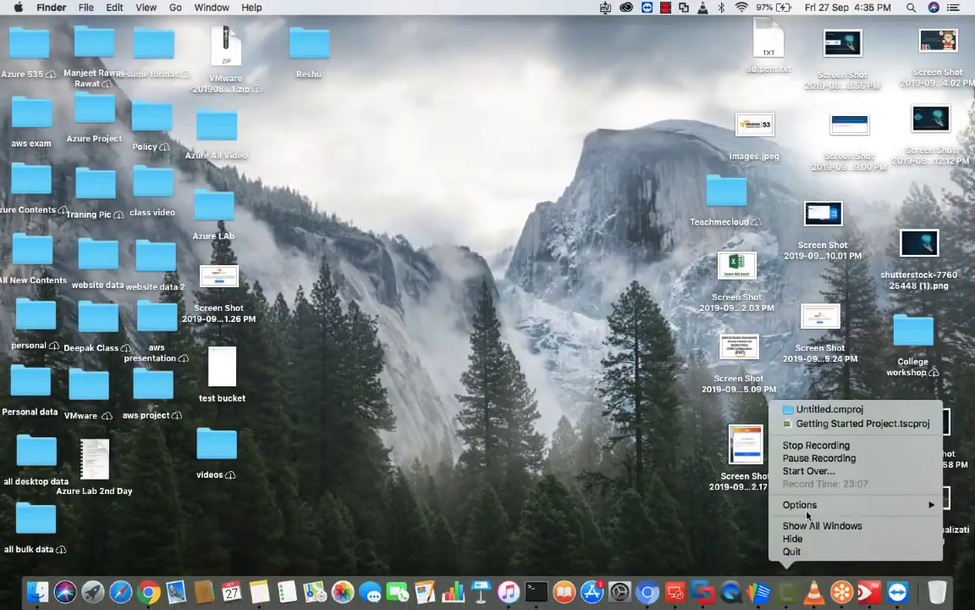
pyautogui.click(814, 458)
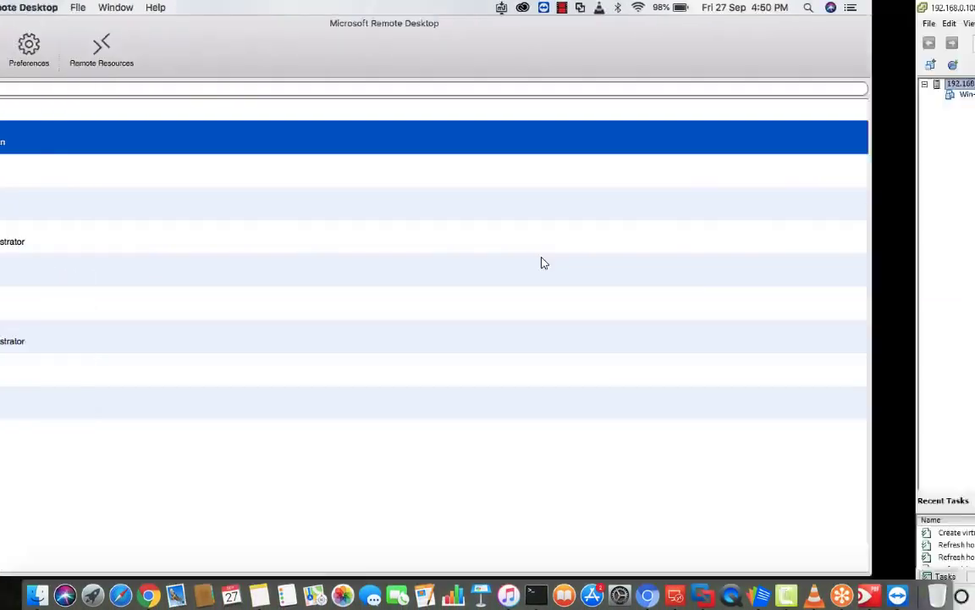
# Return to the vSphere Client, browse the share storage datastore's folders from the host's storage view, and close the browser.
pyautogui.hotkey('ctrl', 'Right')
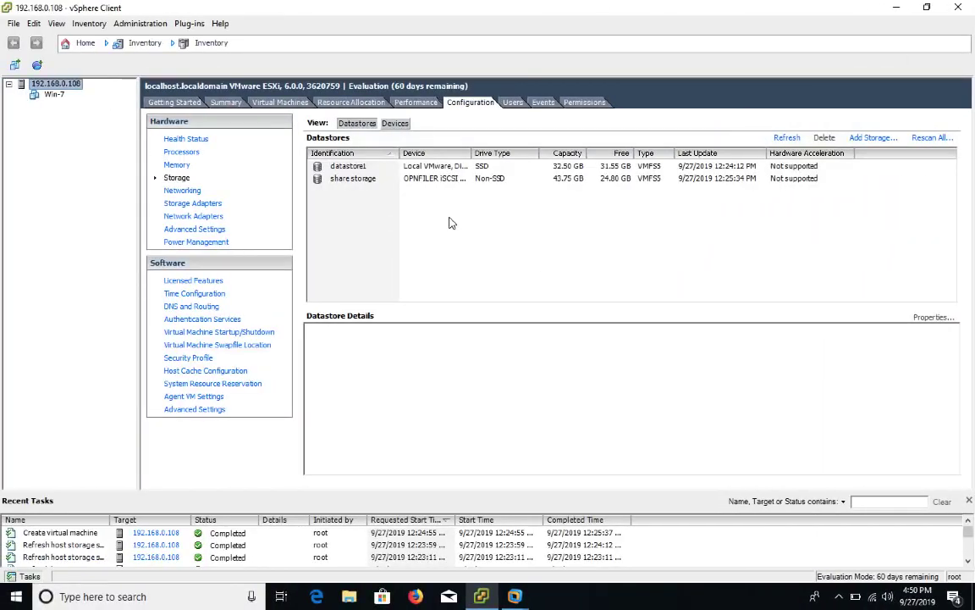
pyautogui.click(55, 95)
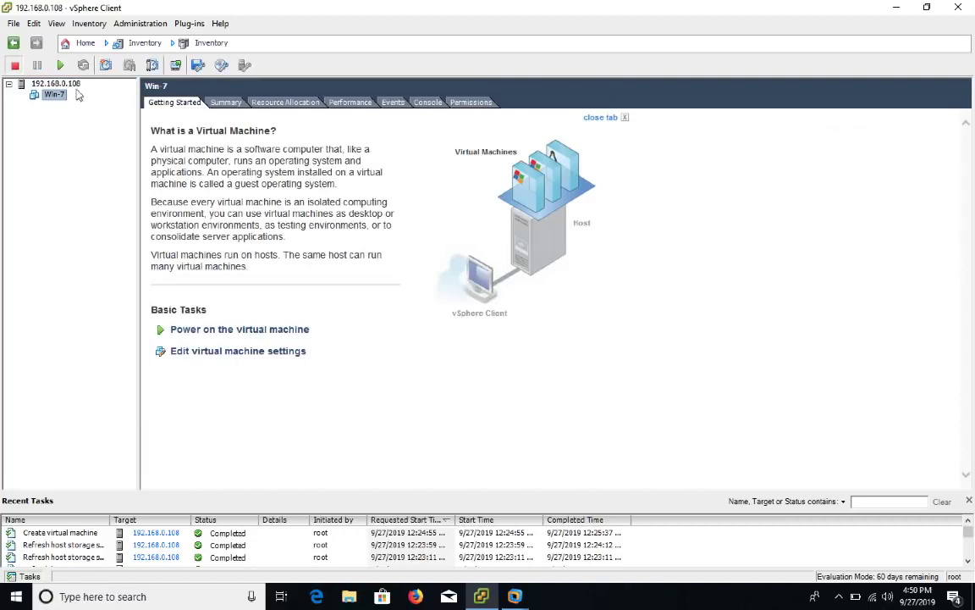
pyautogui.click(56, 83)
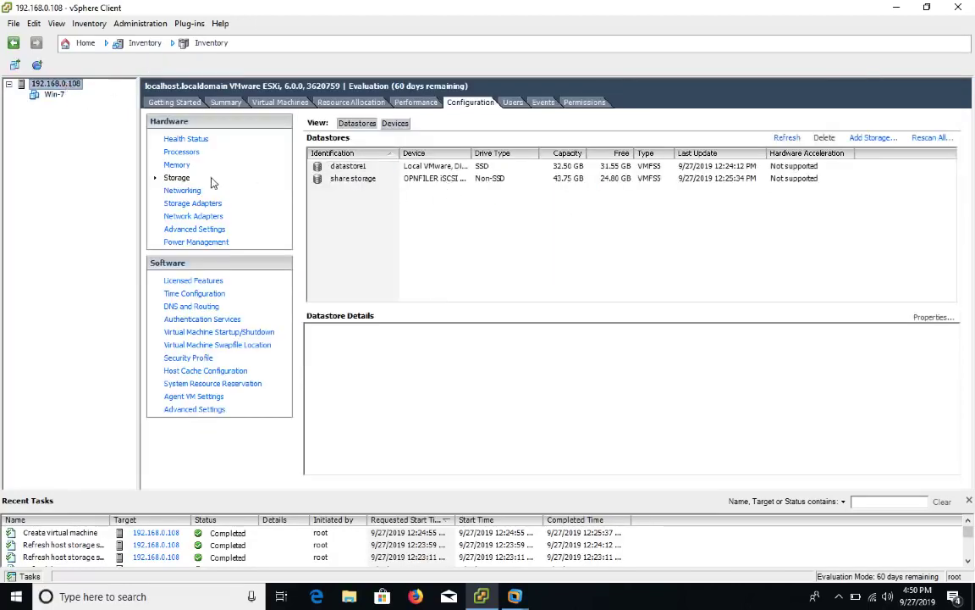
pyautogui.click(437, 180)
pyautogui.rightClick(437, 180)
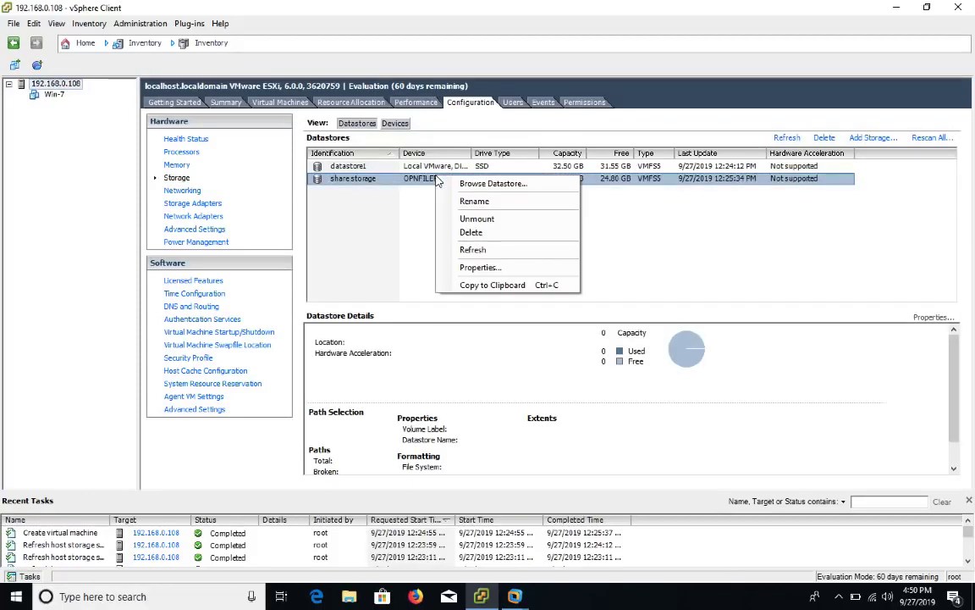
pyautogui.click(479, 185)
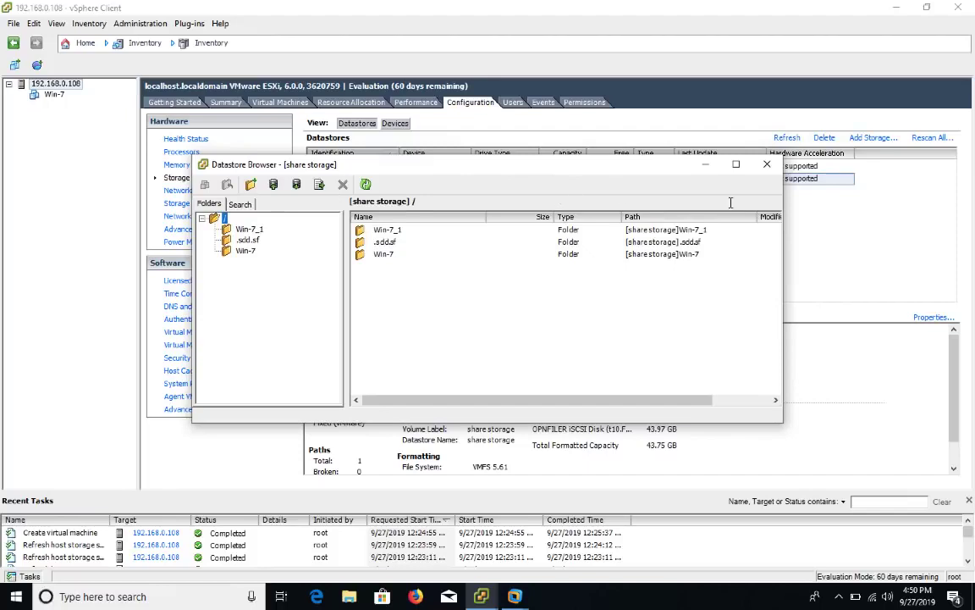
pyautogui.click(768, 166)
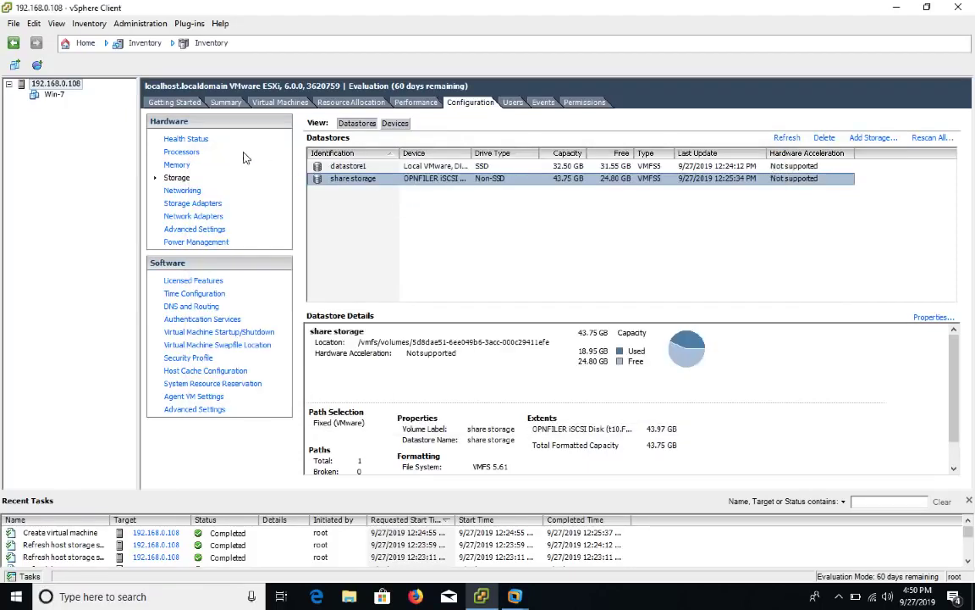
# Start another typical virtual machine on host 192.168.0.108, name it Win-10 and continue to the storage selection.
pyautogui.click(67, 85)
pyautogui.rightClick(67, 86)
pyautogui.click(96, 88)
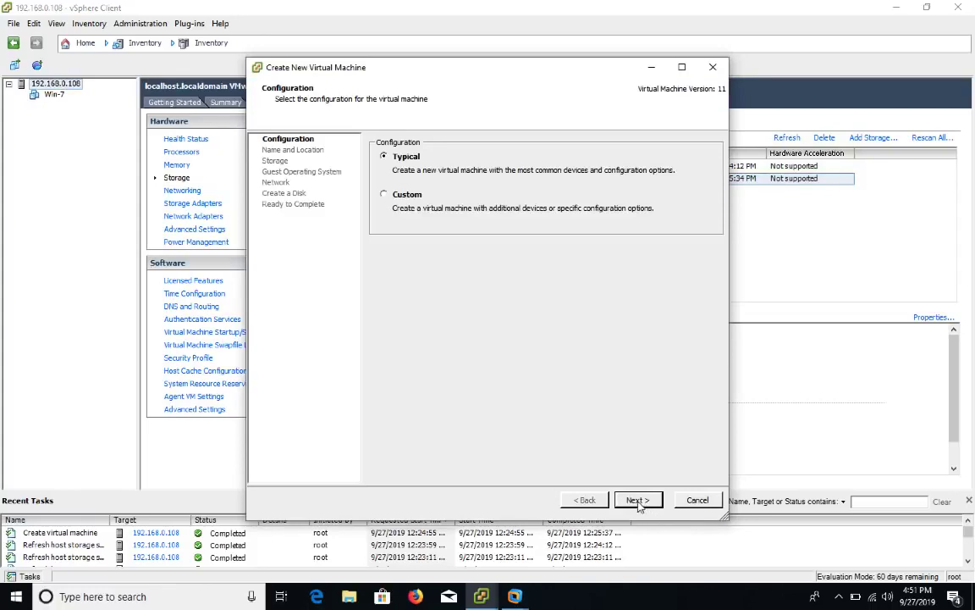
pyautogui.click(637, 500)
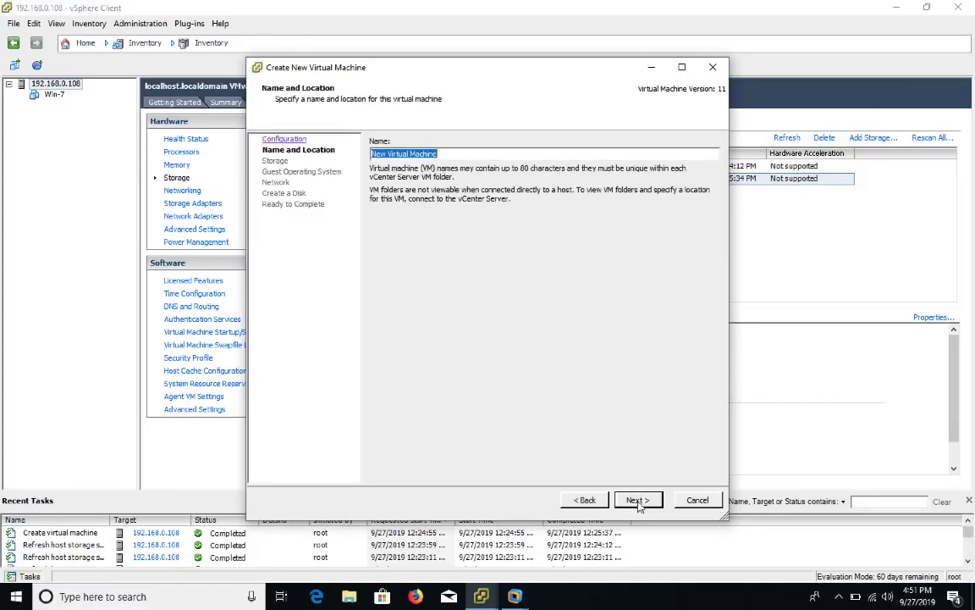
pyautogui.write('Win-10')
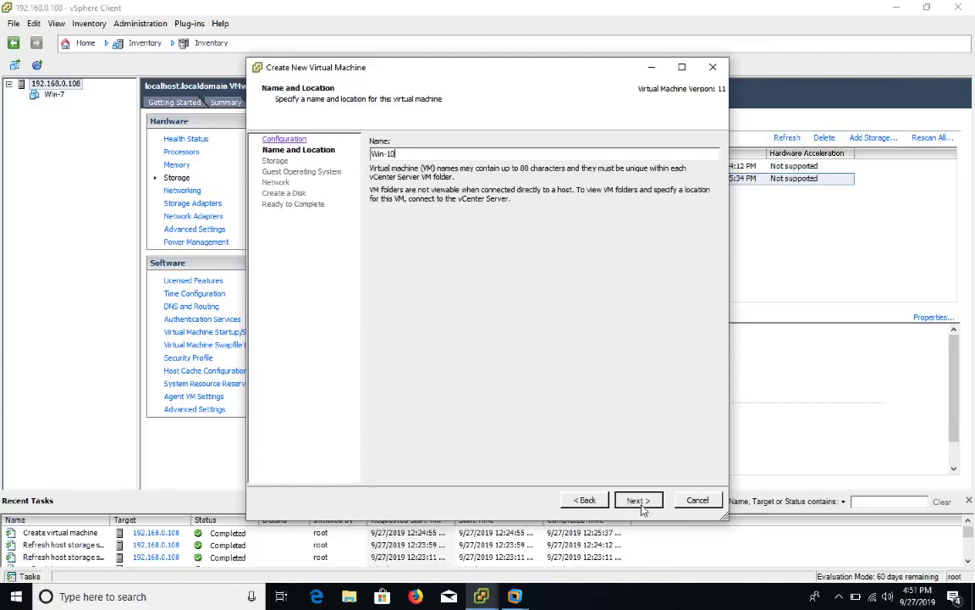
pyautogui.click(635, 500)
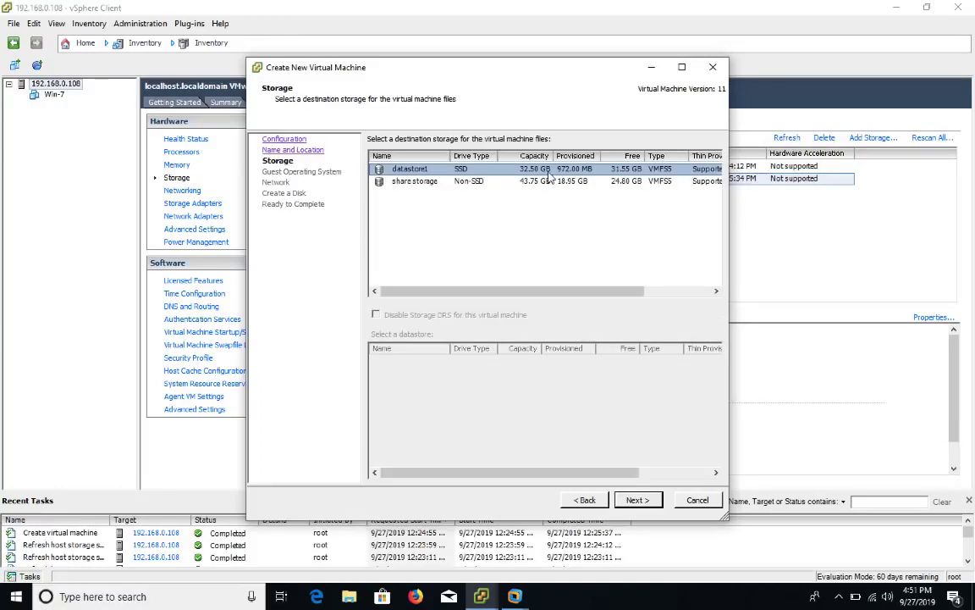
# Create the Win-10 virtual machine on datastore1 with Microsoft Windows XP Professional (64-bit) as guest OS and the default network and disk settings.
pyautogui.click(637, 500)
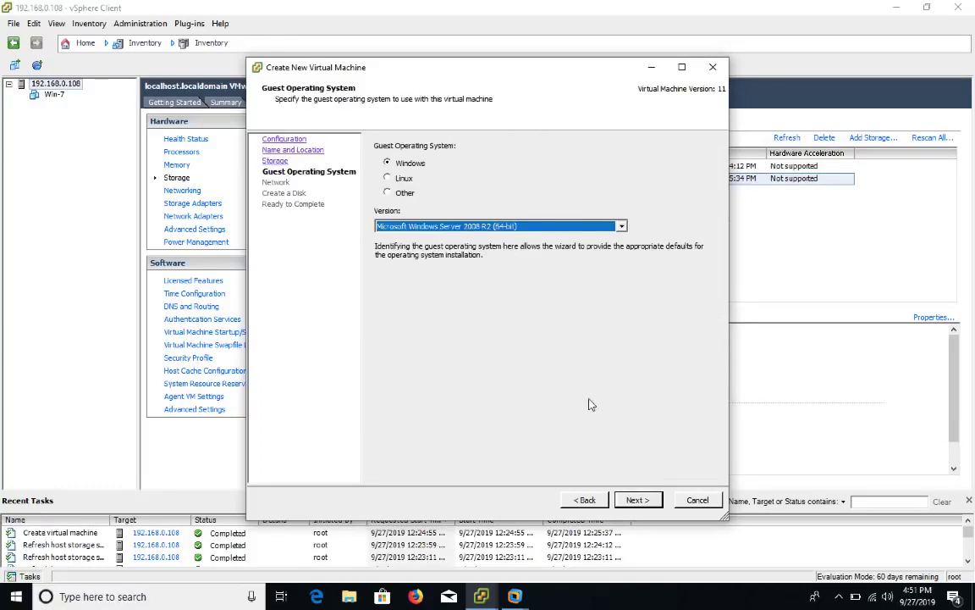
pyautogui.click(572, 227)
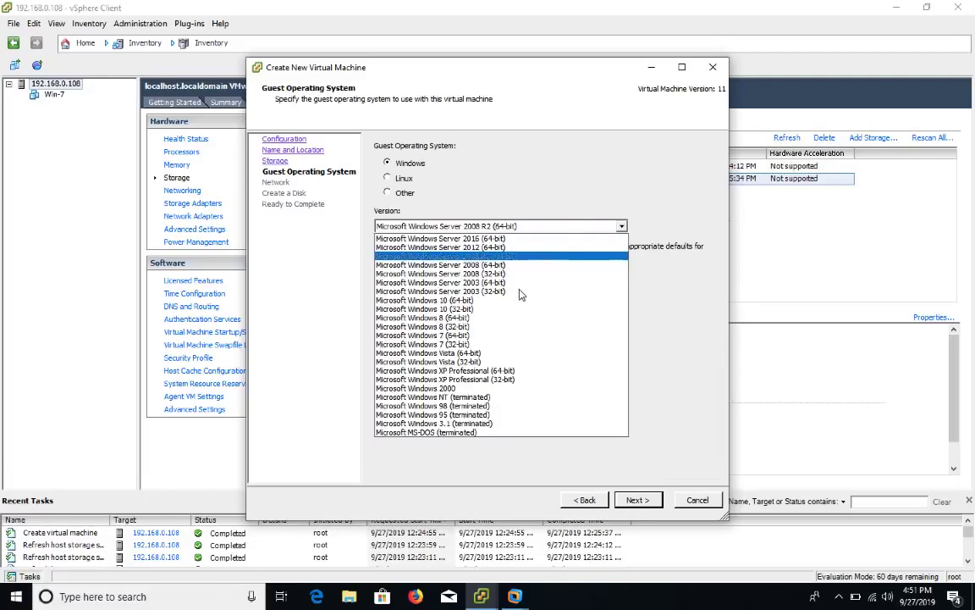
pyautogui.click(512, 371)
pyautogui.click(639, 500)
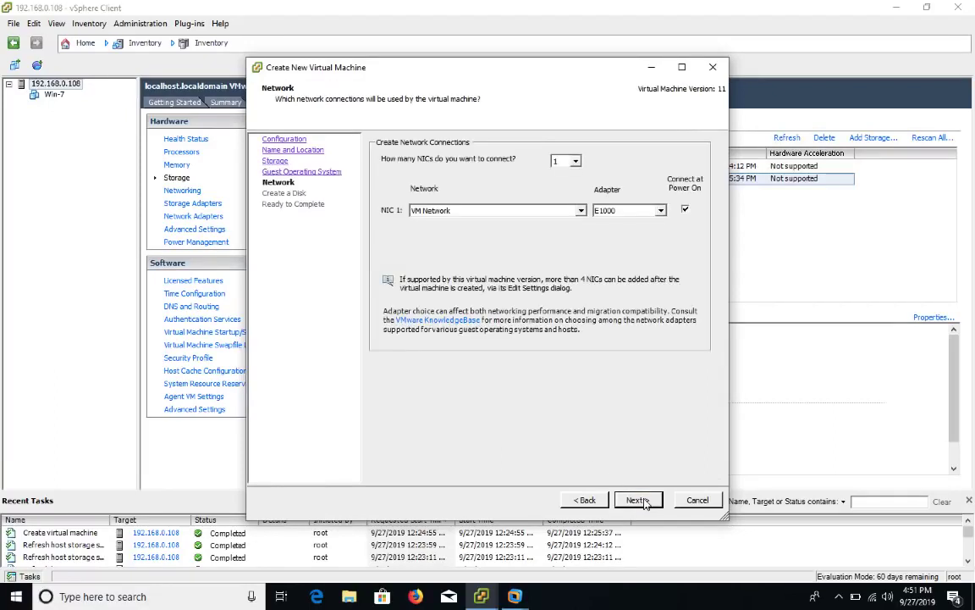
pyautogui.click(642, 500)
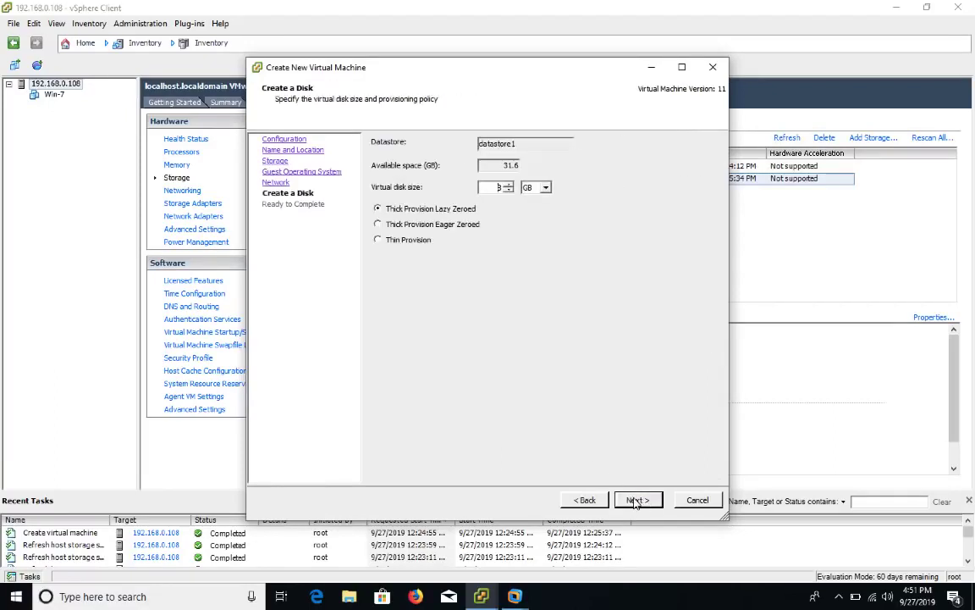
pyautogui.click(636, 501)
pyautogui.click(637, 500)
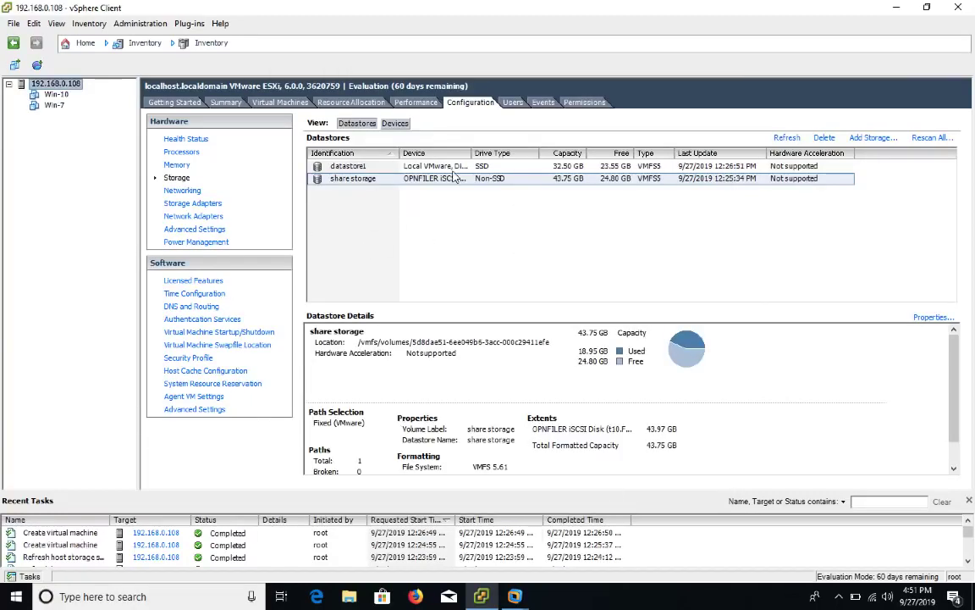
# Check which disk types are available when adding a hard disk to the Win-10 virtual machine, then cancel without adding one.
pyautogui.rightClick(56, 95)
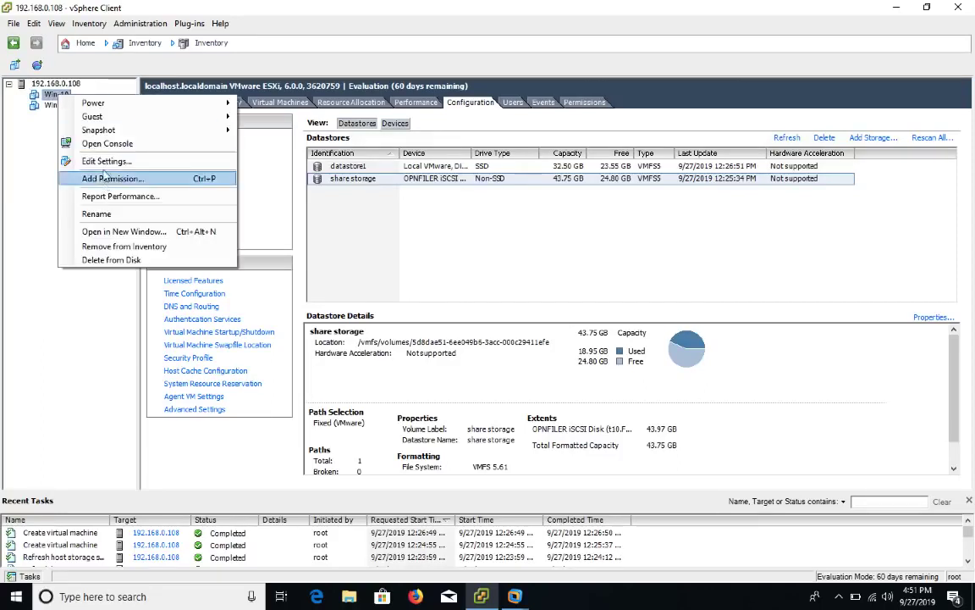
pyautogui.click(106, 161)
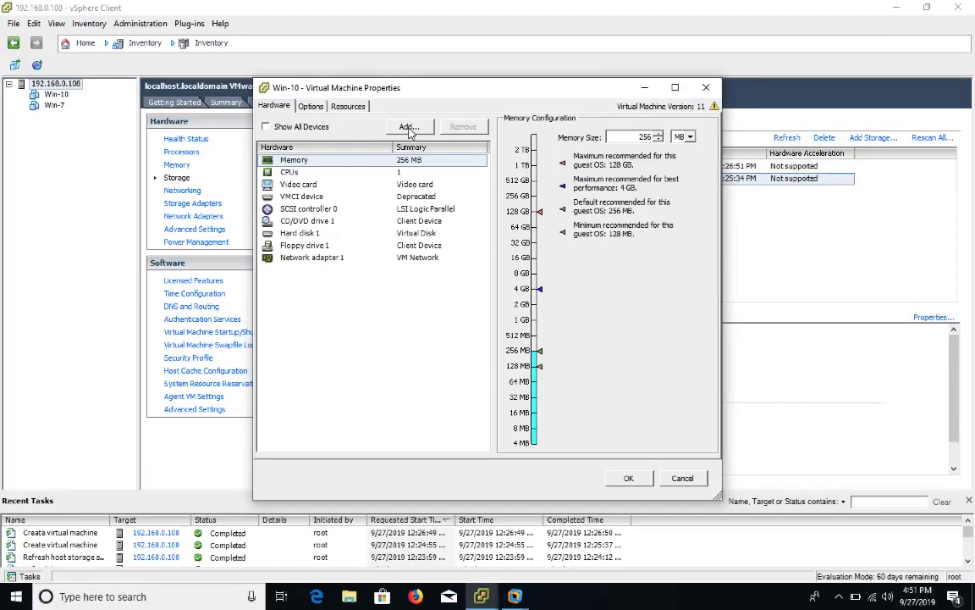
pyautogui.click(409, 128)
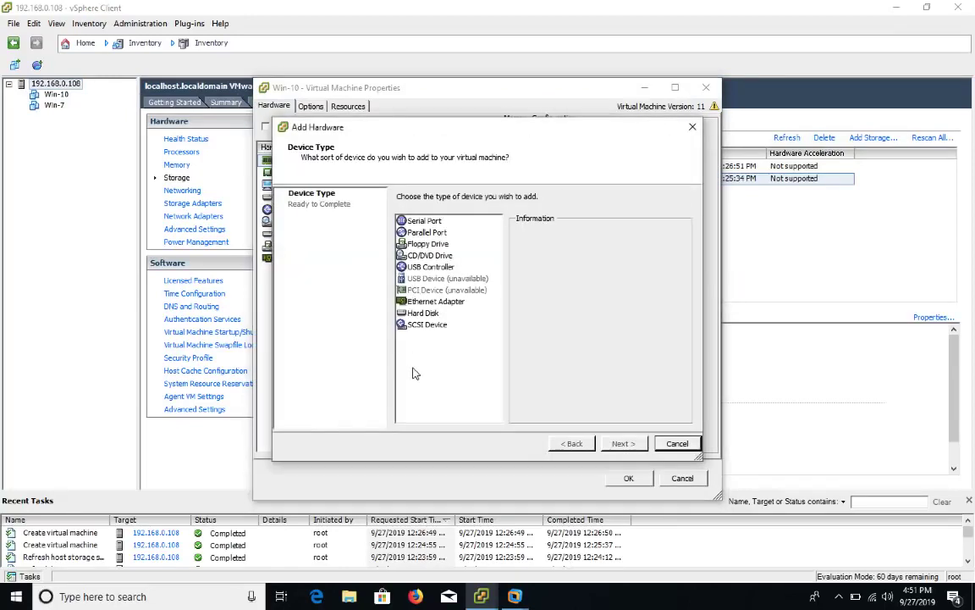
pyautogui.click(423, 313)
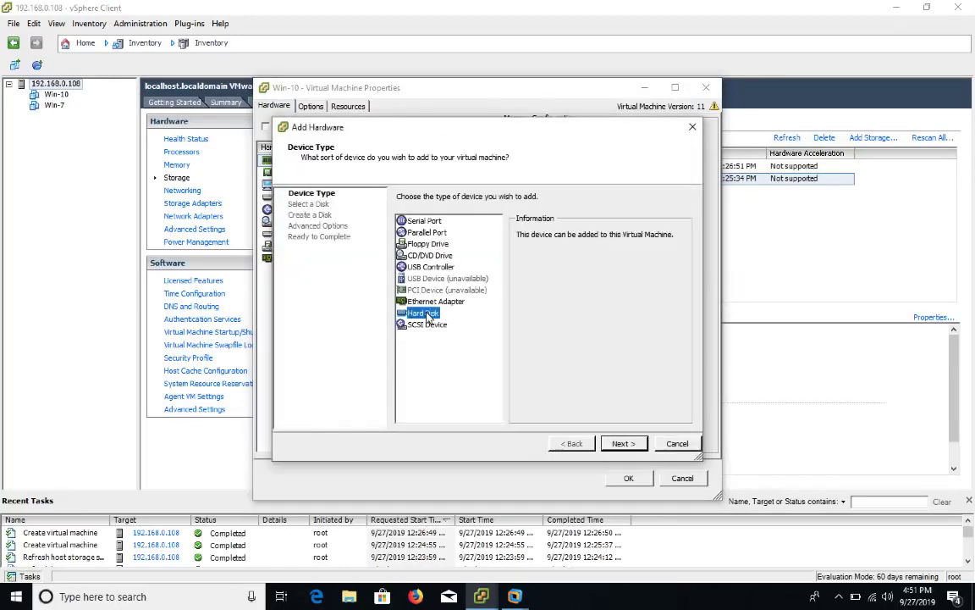
pyautogui.click(623, 443)
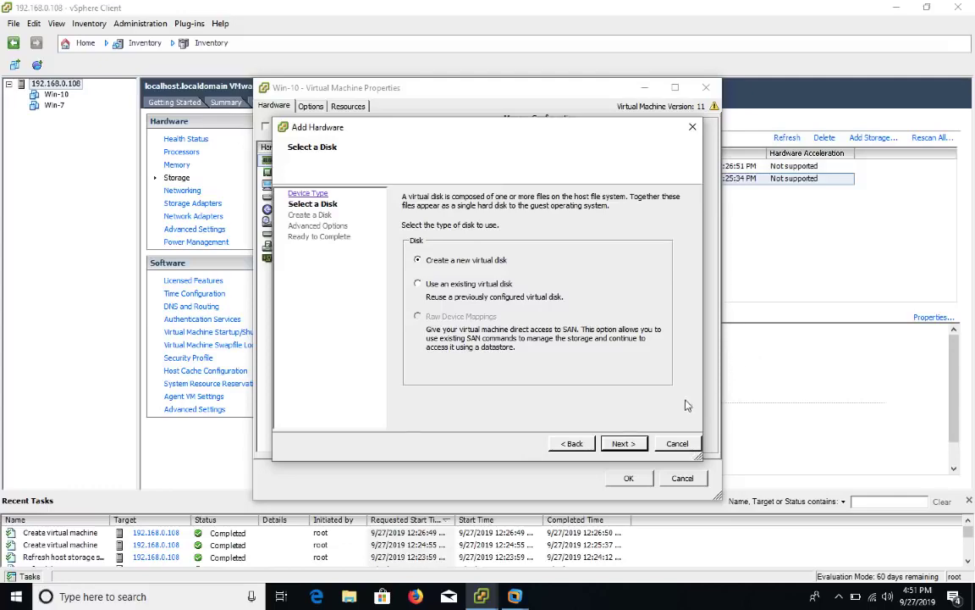
pyautogui.click(677, 443)
pyautogui.click(682, 478)
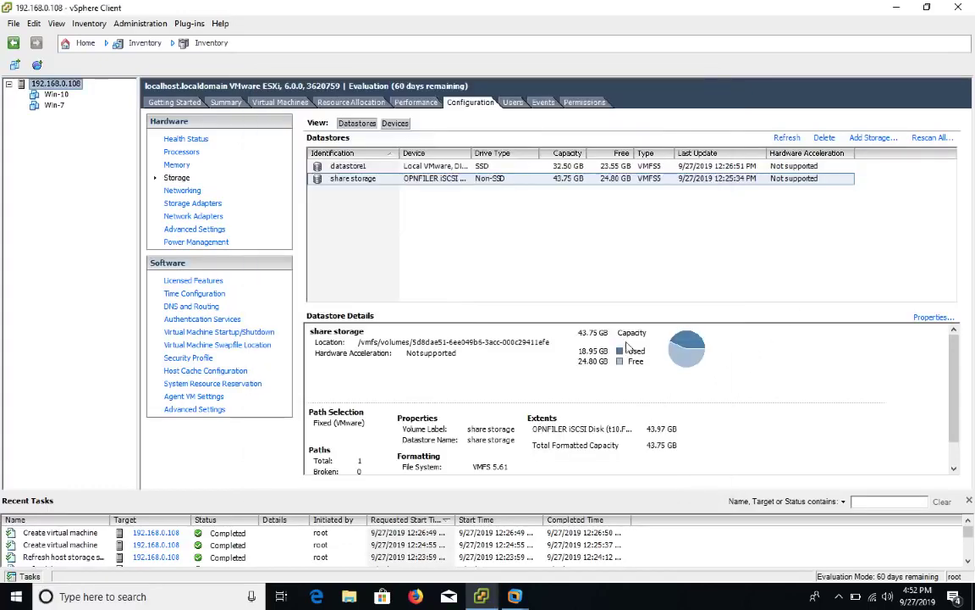
# Try to delete the share storage datastore from the host.
pyautogui.rightClick(514, 183)
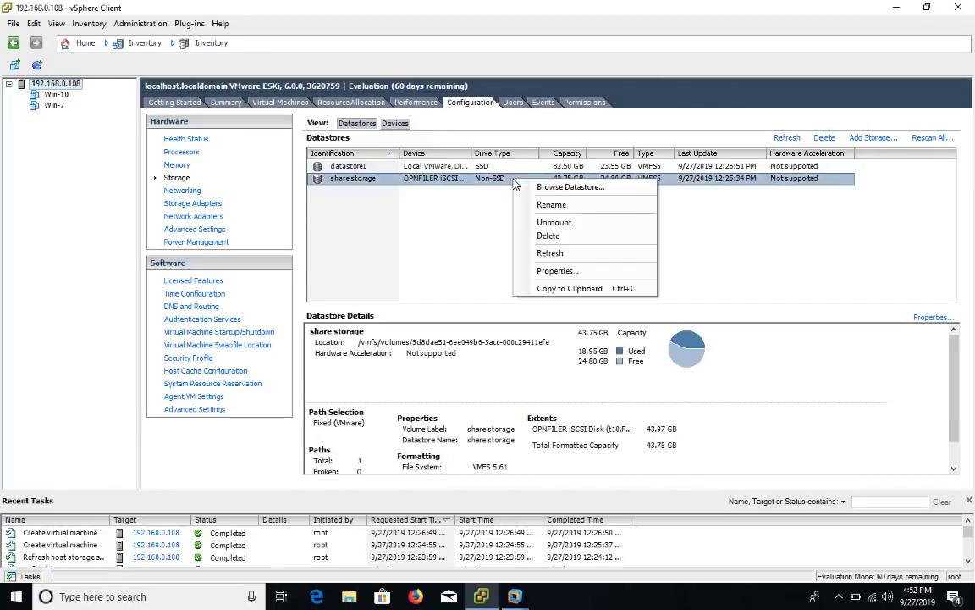
pyautogui.click(555, 244)
pyautogui.click(538, 344)
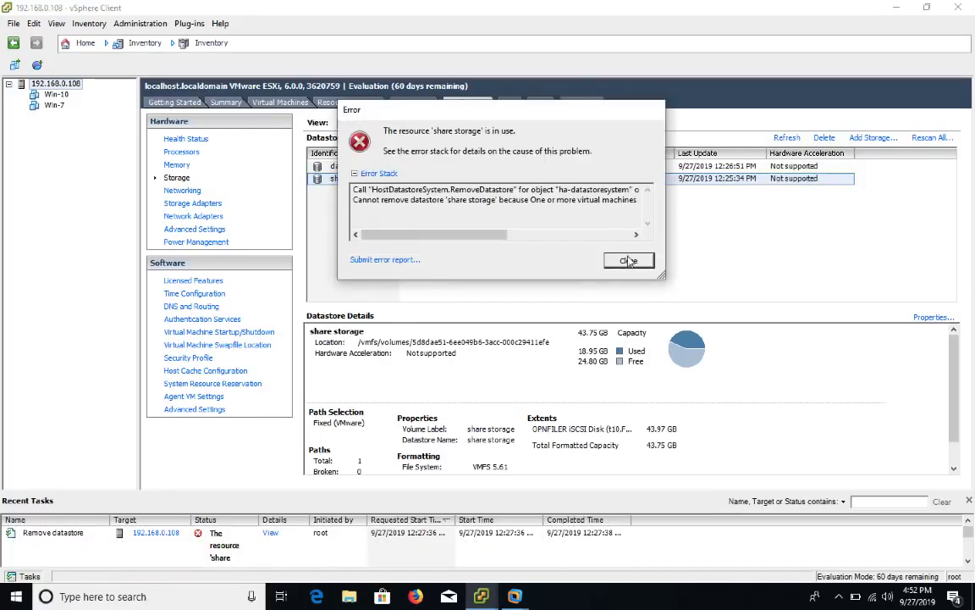
pyautogui.click(629, 261)
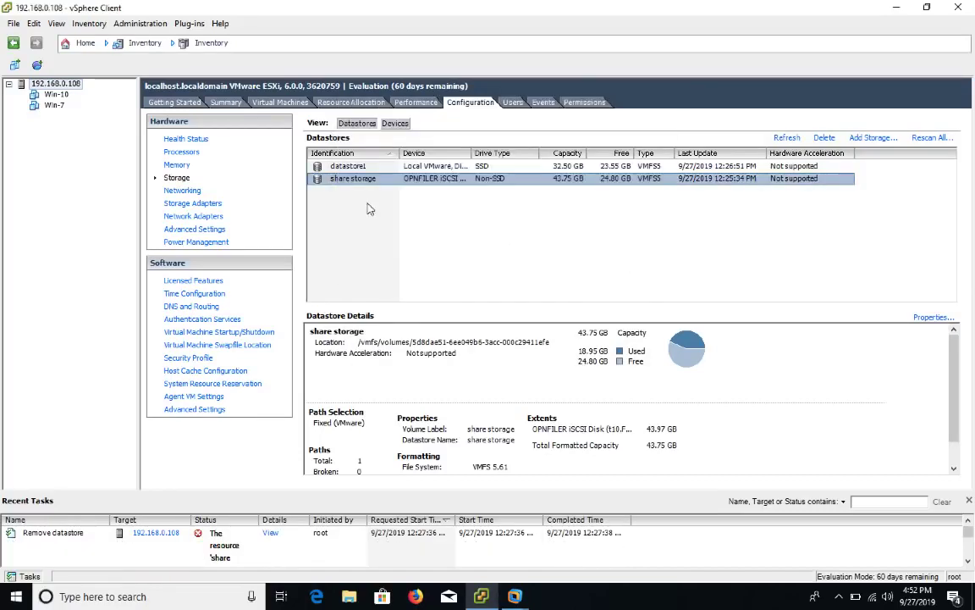
# Delete the Win-7 virtual machine and its base disks from disk.
pyautogui.rightClick(54, 106)
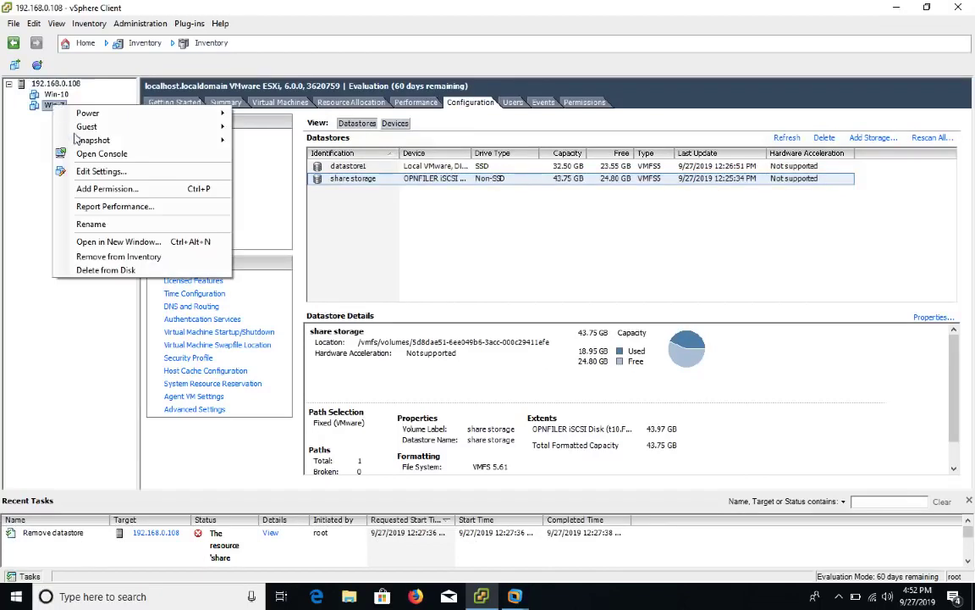
pyautogui.click(100, 271)
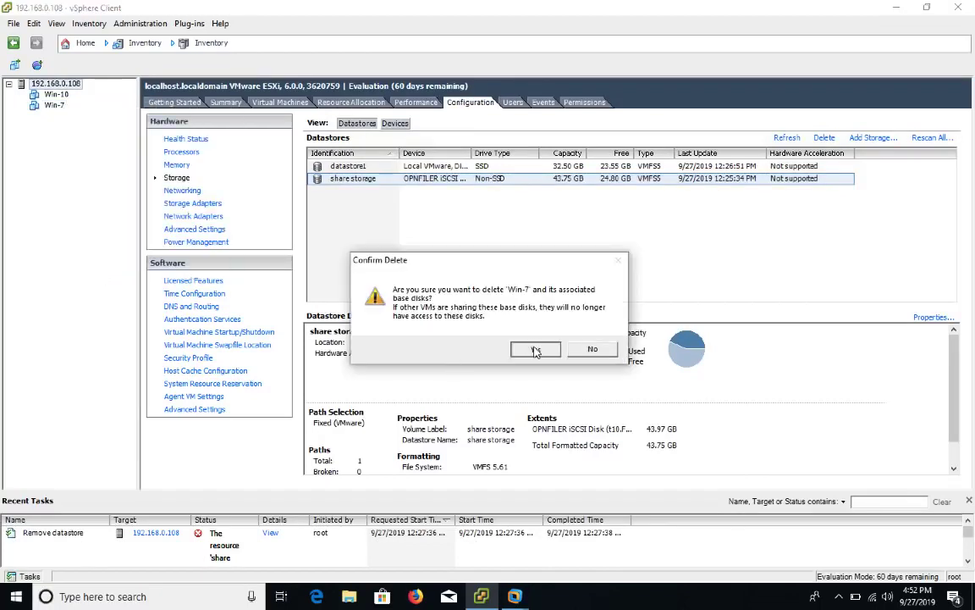
pyautogui.click(482, 314)
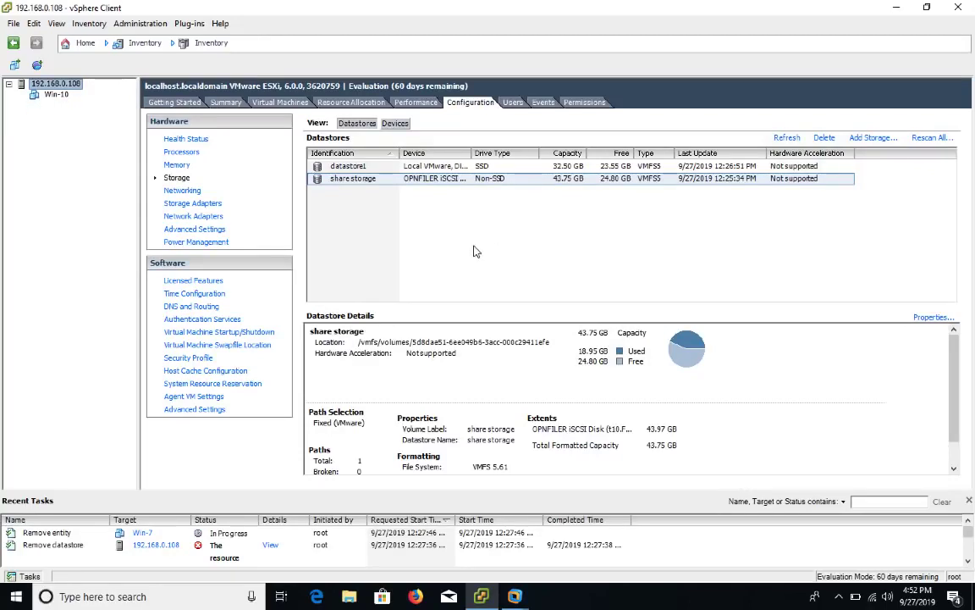
# Delete the share storage datastore from host 192.168.0.108 and confirm the removal.
pyautogui.rightClick(468, 182)
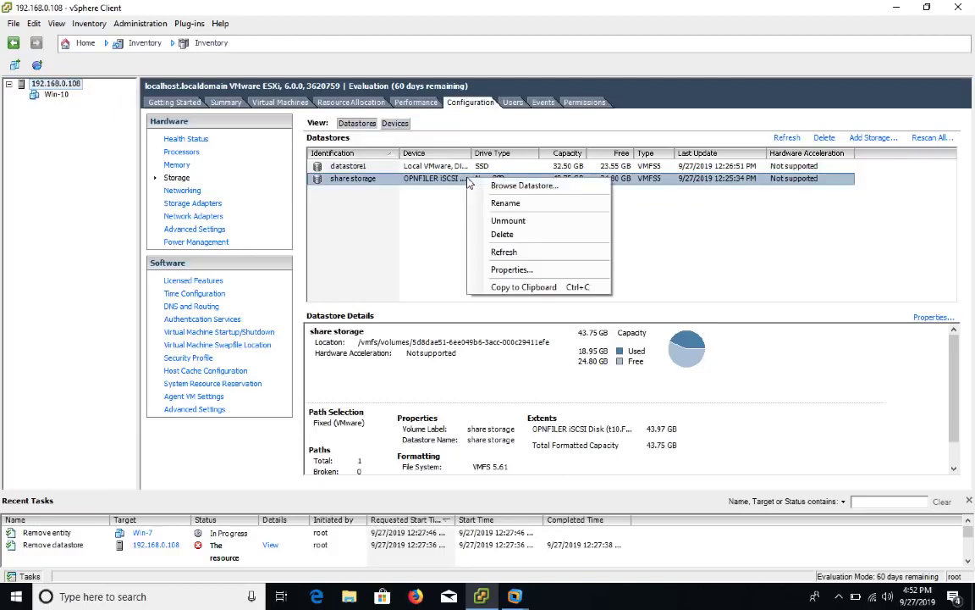
pyautogui.click(502, 233)
pyautogui.click(532, 347)
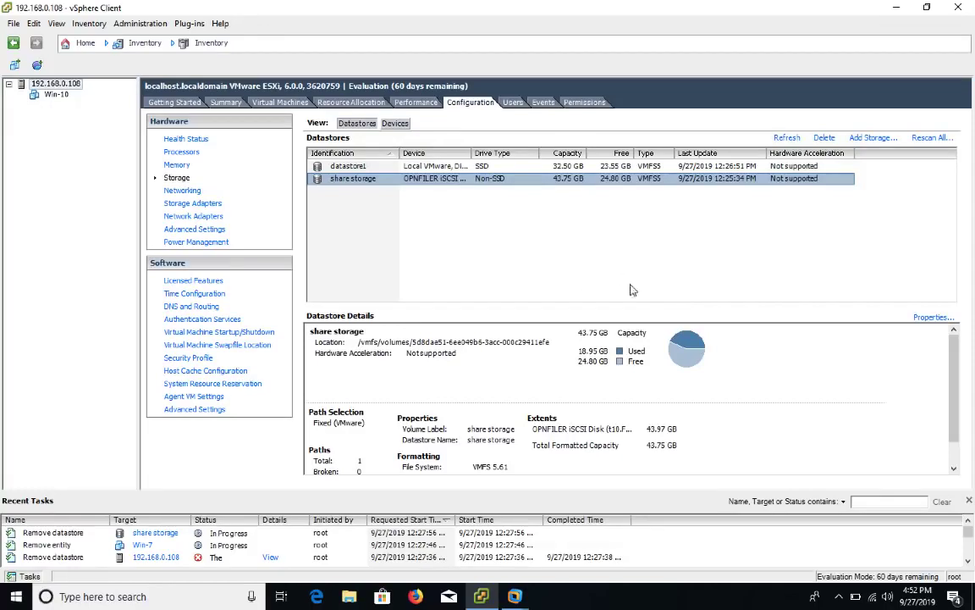
# Start adding a hard disk to the Win-10 virtual machine, using Raw Device Mappings as the disk type.
pyautogui.click(55, 96)
pyautogui.rightClick(56, 98)
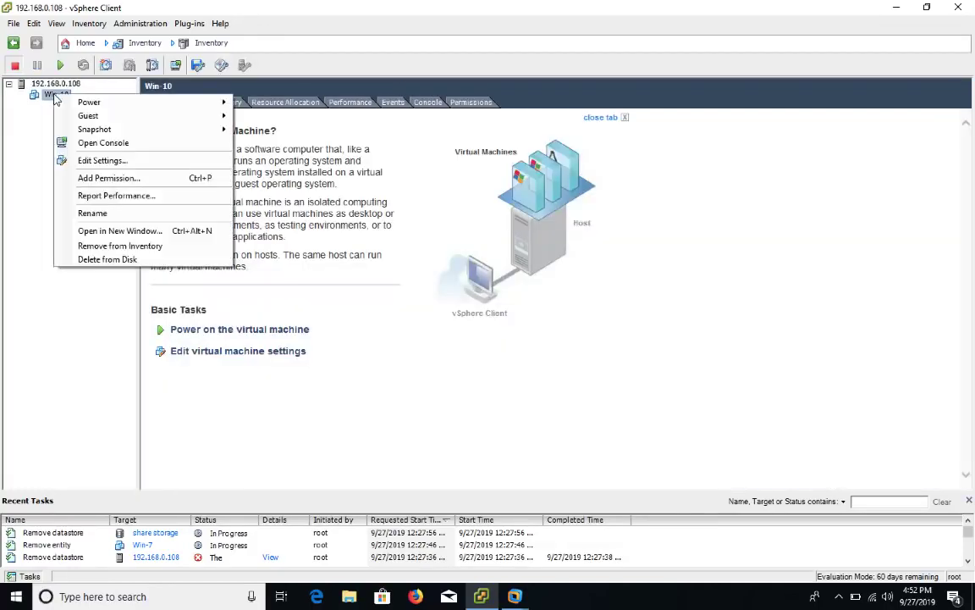
pyautogui.click(99, 161)
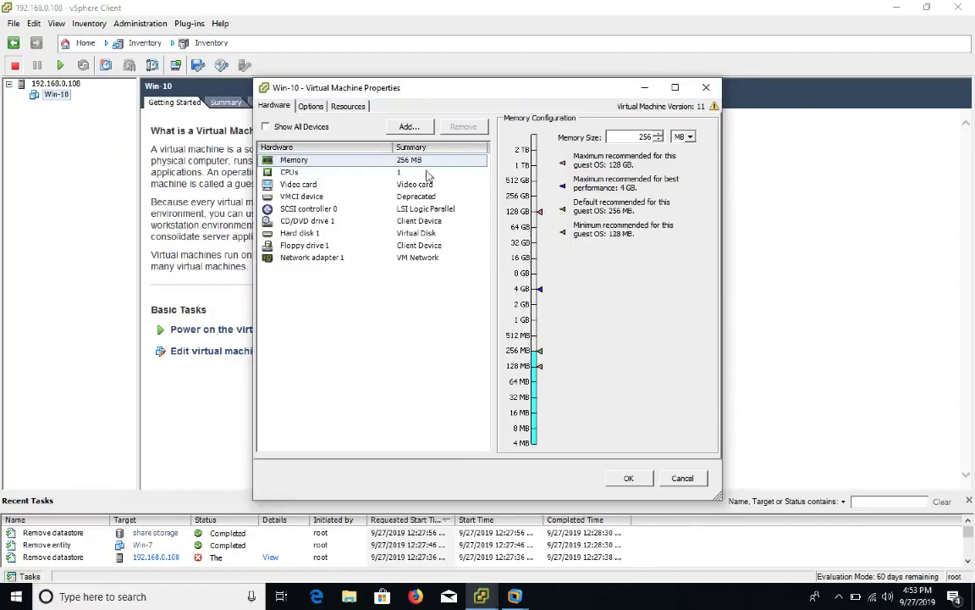
pyautogui.click(409, 127)
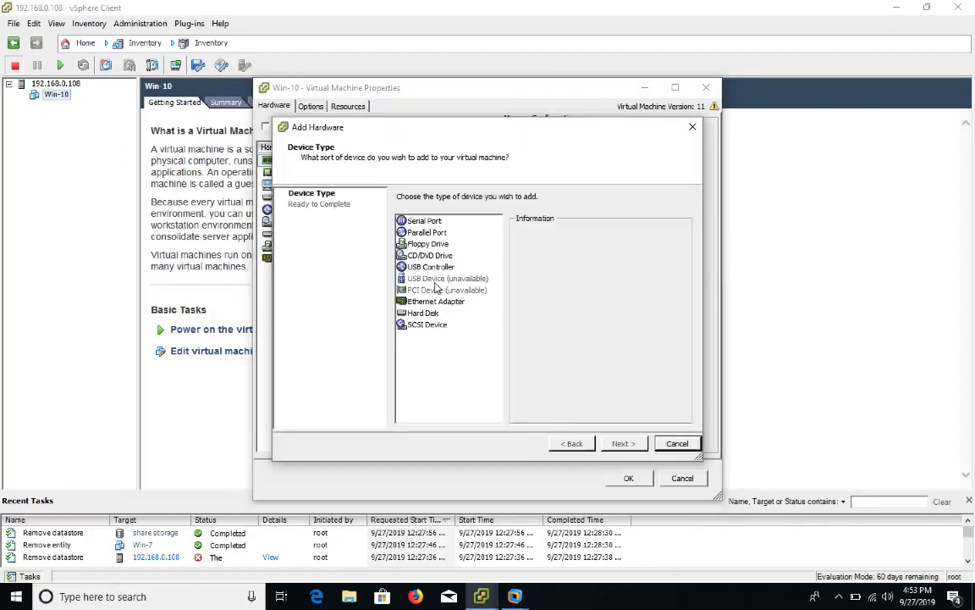
pyautogui.click(424, 314)
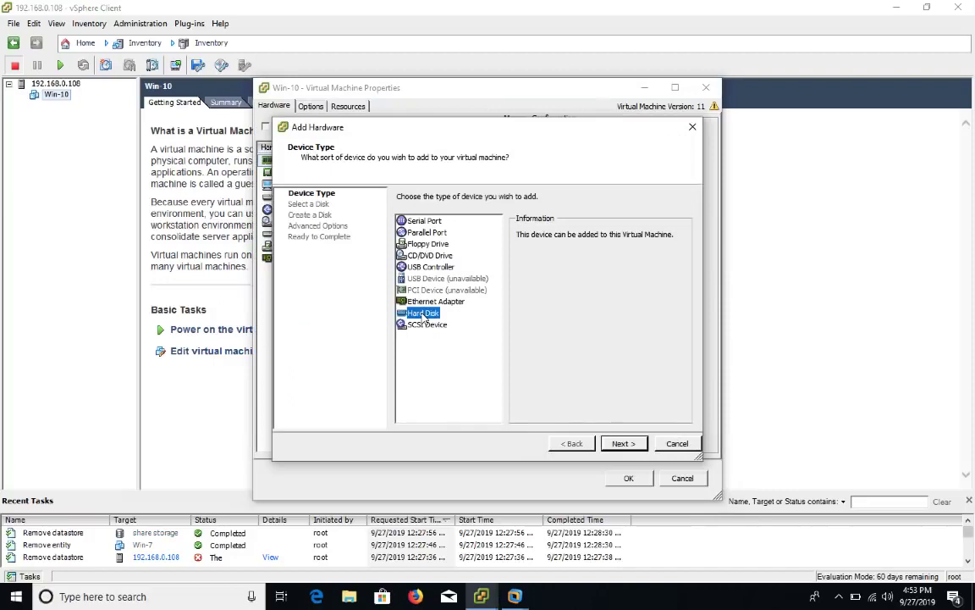
pyautogui.click(623, 443)
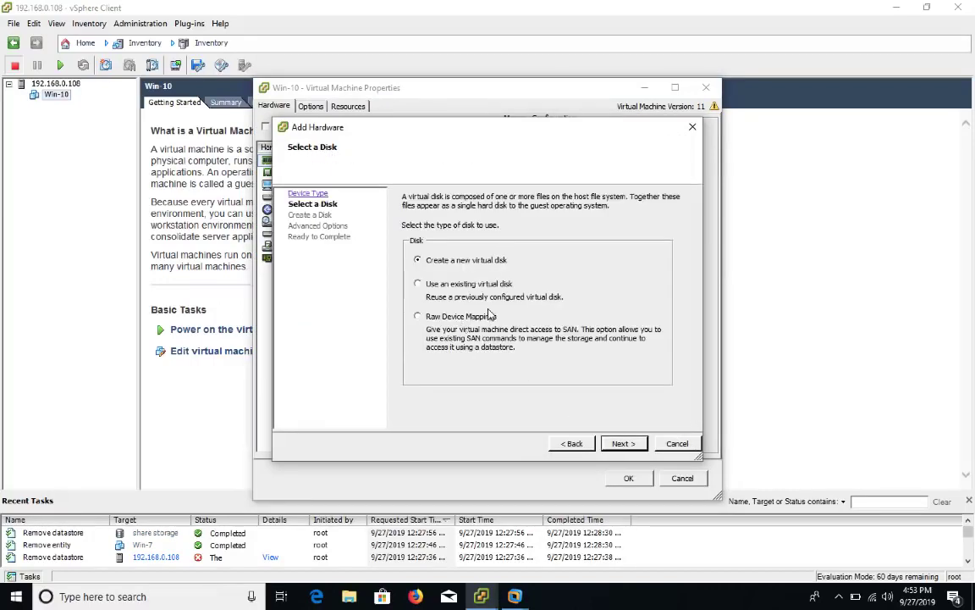
pyautogui.click(417, 316)
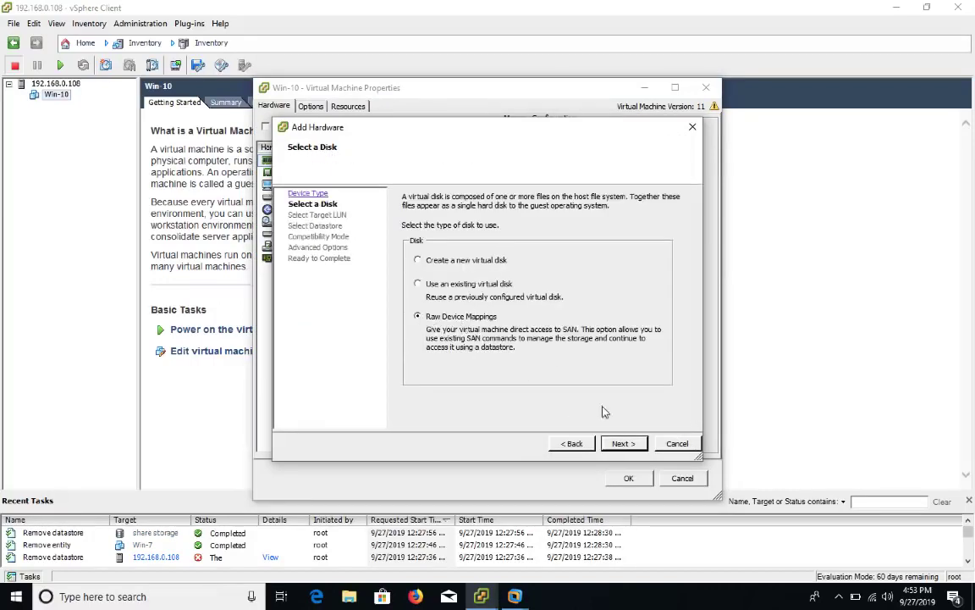
pyautogui.click(625, 444)
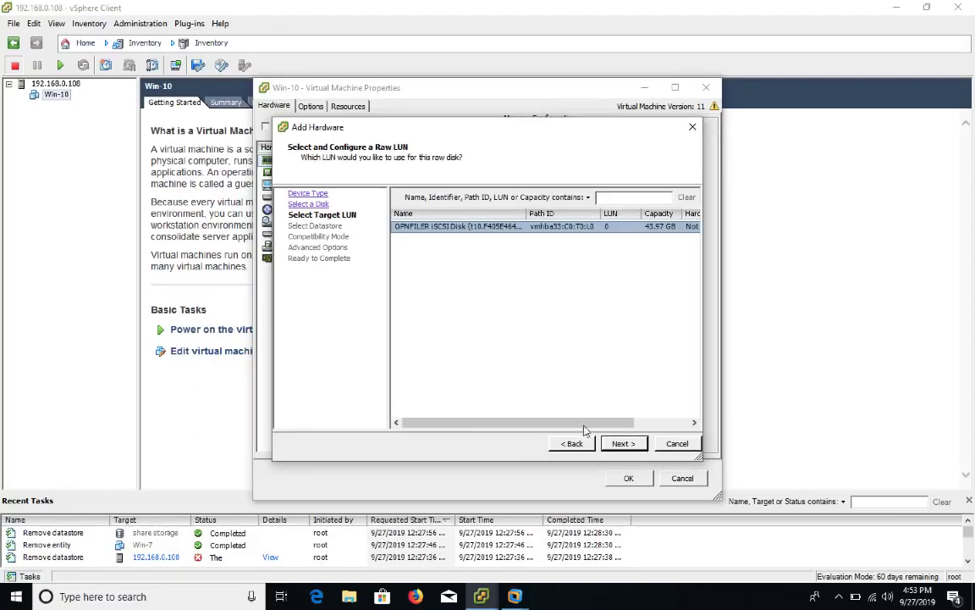
# Map the OPNFILER iSCSI Disk LUN stored with the VM in Physical compatibility mode, finish the wizard and save Win-10's settings.
pyautogui.moveTo(572, 428); pyautogui.dragTo(627, 429)
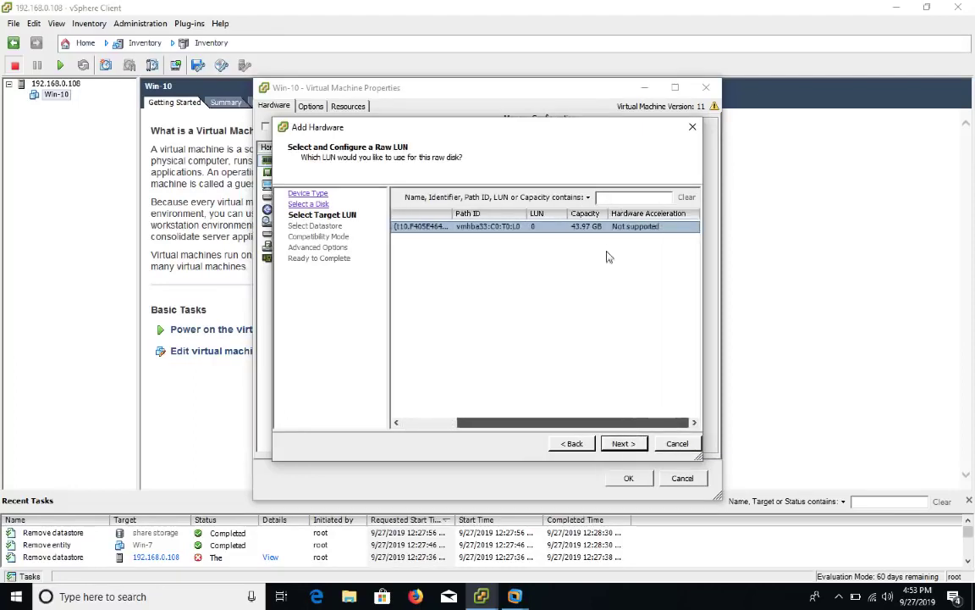
pyautogui.click(627, 445)
pyautogui.click(627, 447)
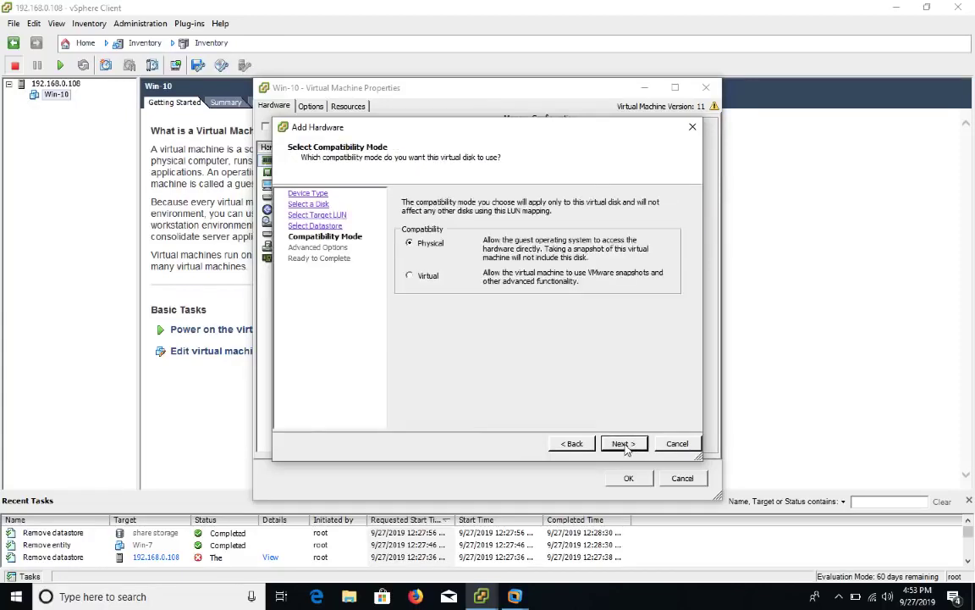
pyautogui.click(627, 446)
pyautogui.click(627, 446)
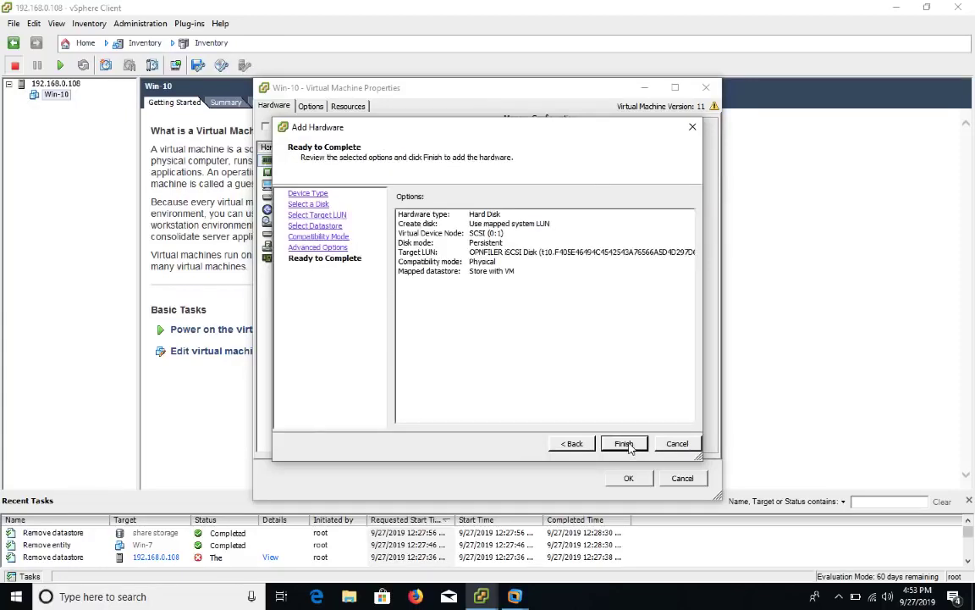
pyautogui.click(624, 444)
pyautogui.click(628, 478)
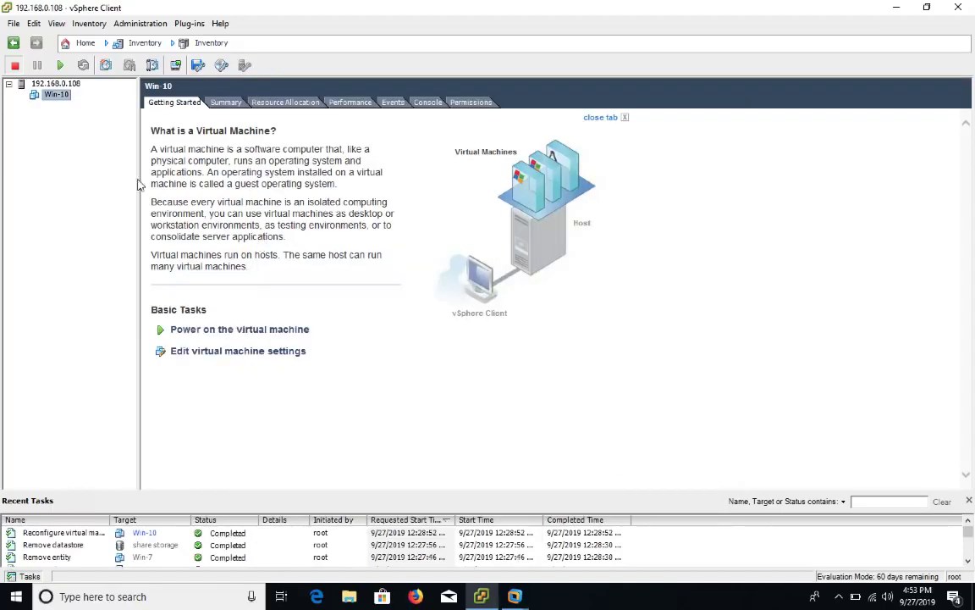
# Reopen the Win-10 virtual machine's settings and compare the details of Hard disk 2 and Hard disk 1.
pyautogui.rightClick(55, 100)
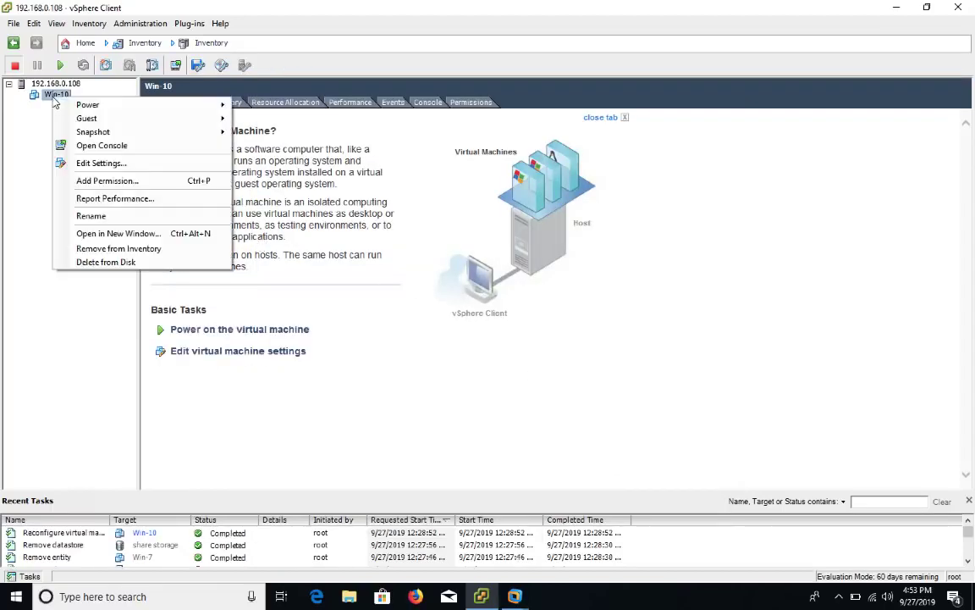
pyautogui.click(96, 160)
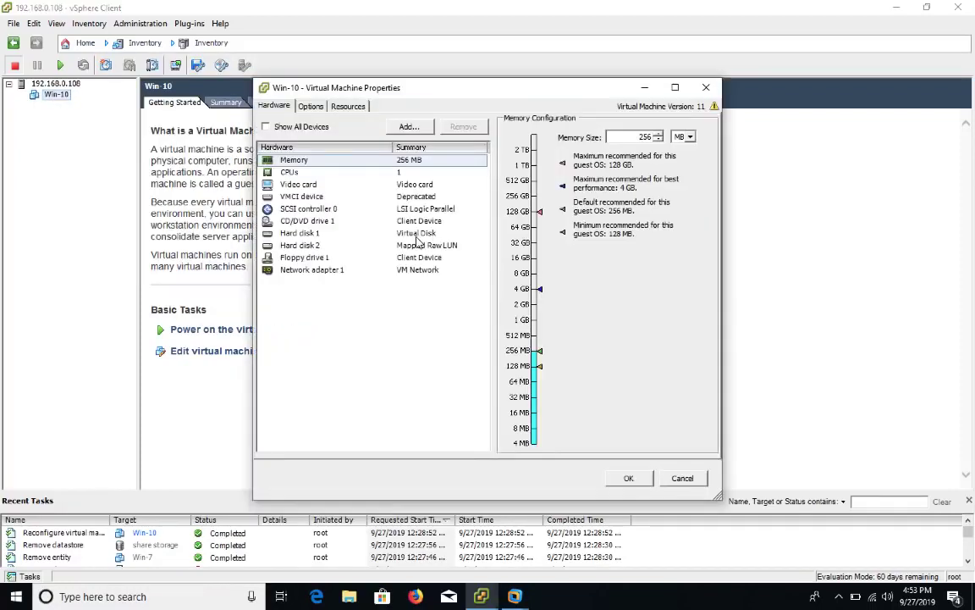
pyautogui.click(298, 245)
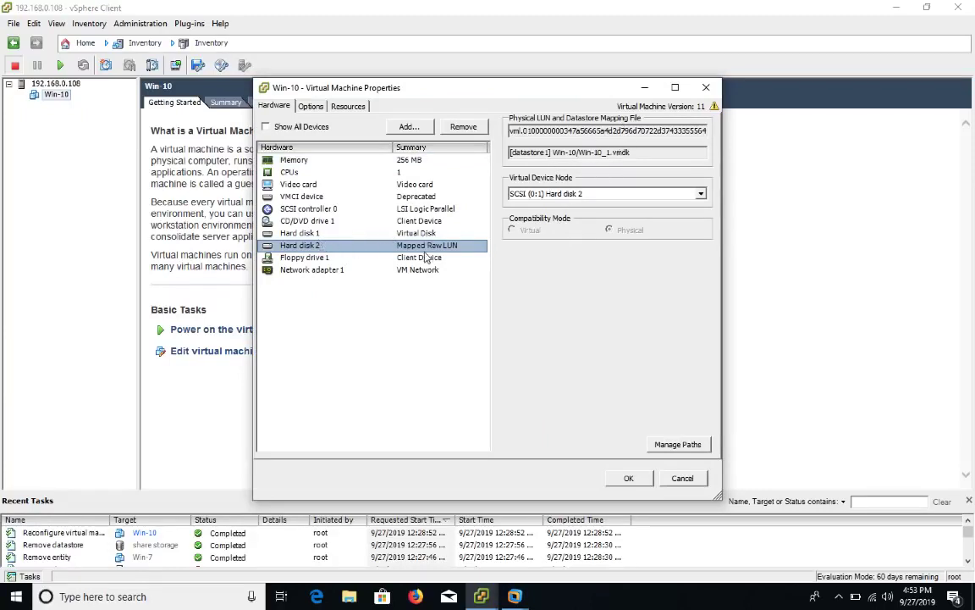
pyautogui.click(627, 130)
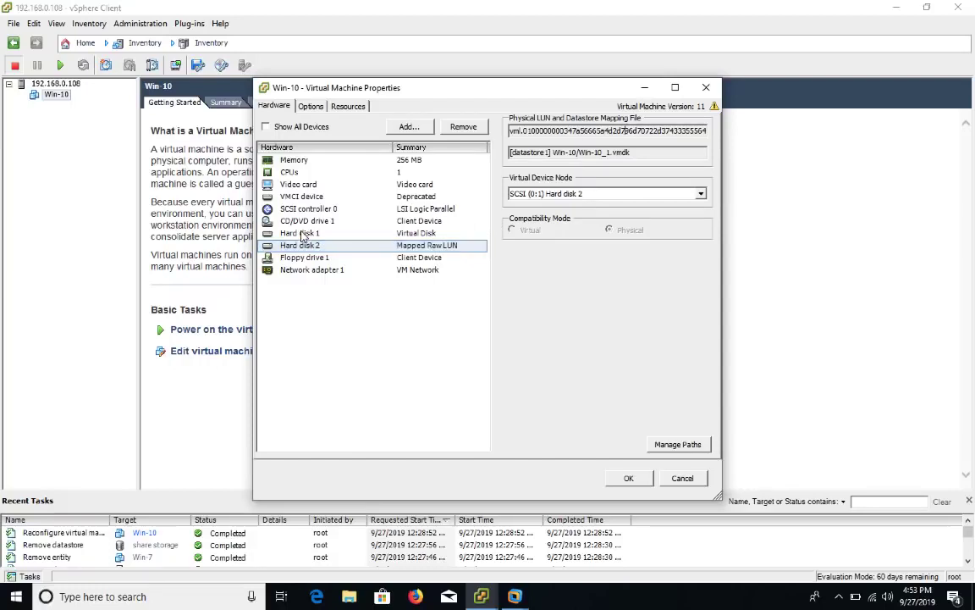
pyautogui.click(276, 231)
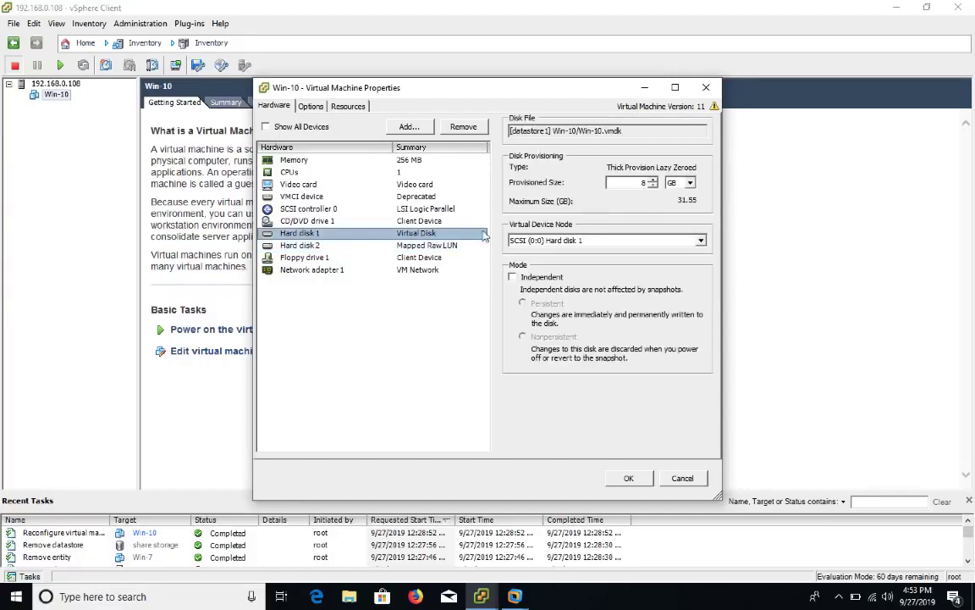
# Inspect Hard disk 2's physical LUN, datastore mapping file and compatibility mode, and close Win-10's settings without saving.
pyautogui.click(320, 245)
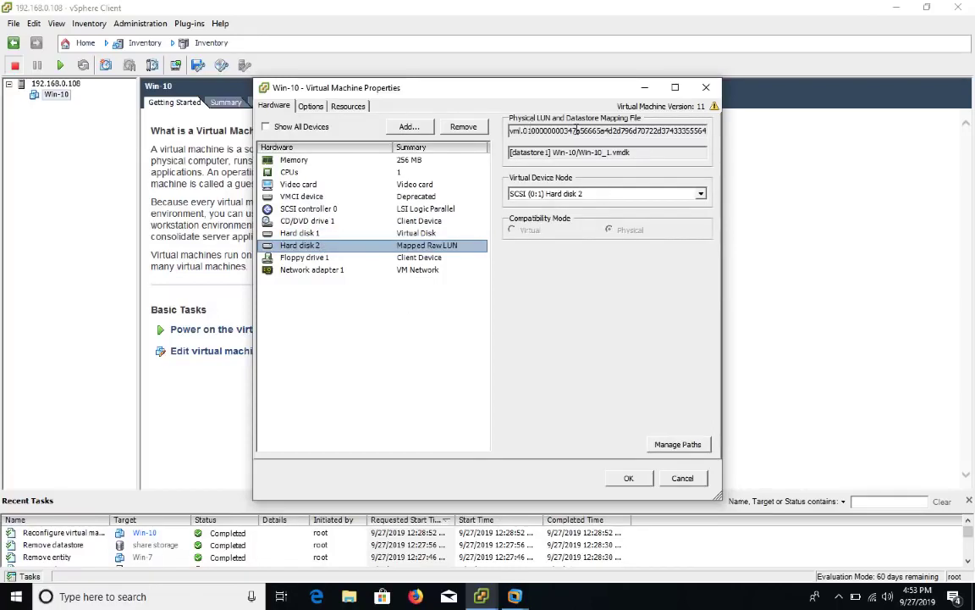
pyautogui.click(682, 477)
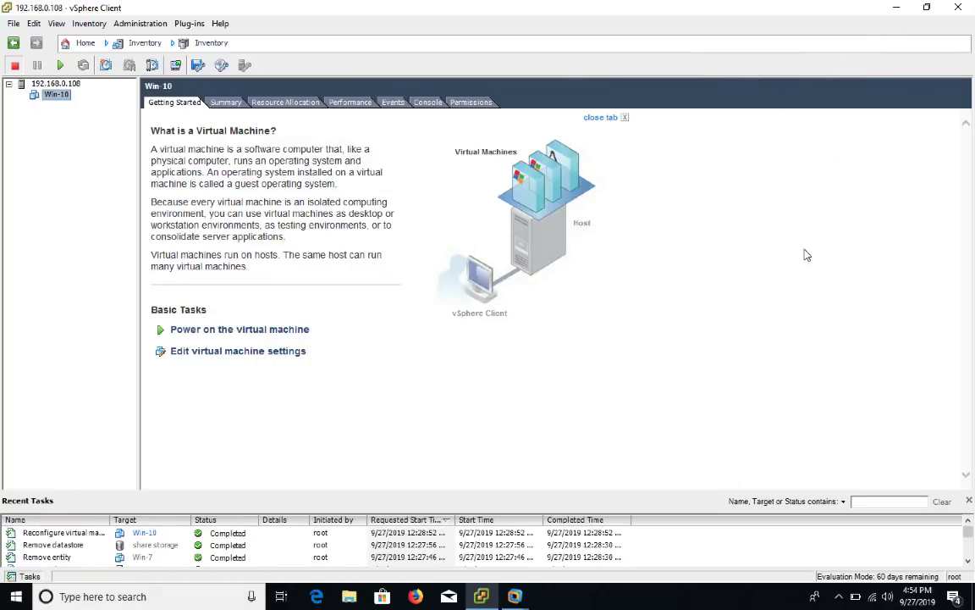
# Switch from the full-screen remote session to the Mac desktop and minimize the Microsoft Remote Desktop window.
pyautogui.hotkey('ctrl', 'Left')
pyautogui.hotkey('ctrl', 'Right')
pyautogui.hotkey('ctrl', 'Right')
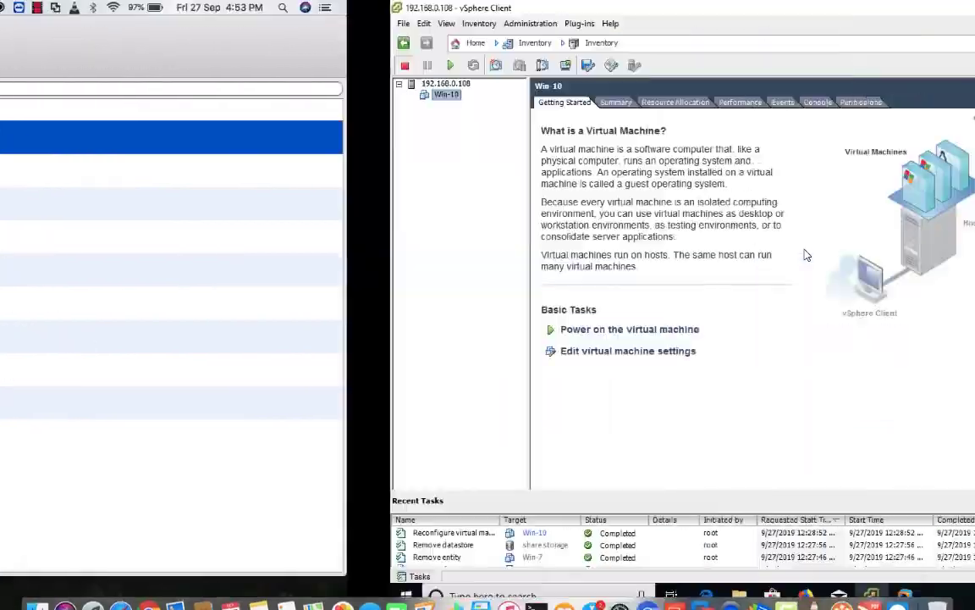
pyautogui.hotkey('ctrl', 'Left')
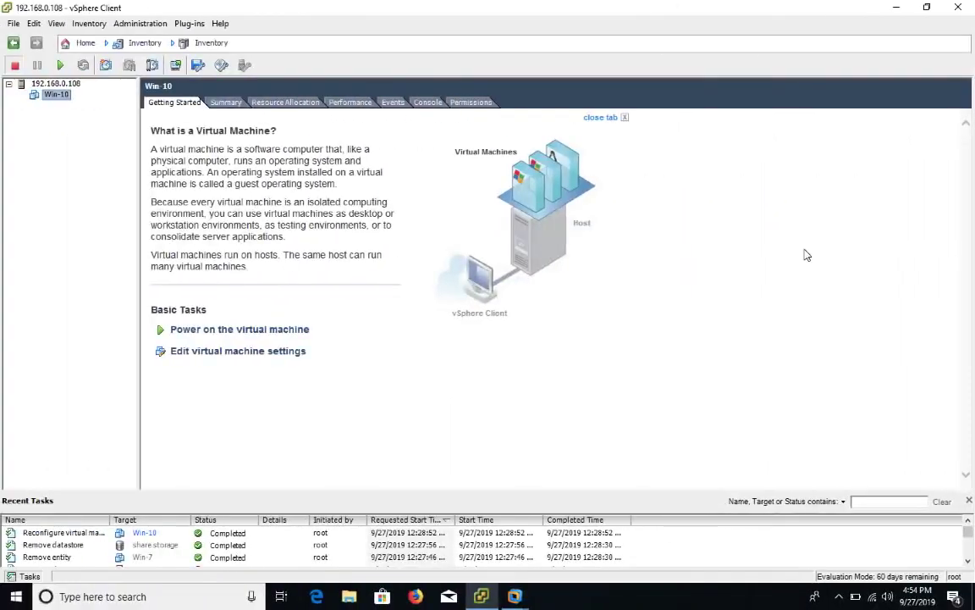
pyautogui.hotkey('ctrl', 'Left')
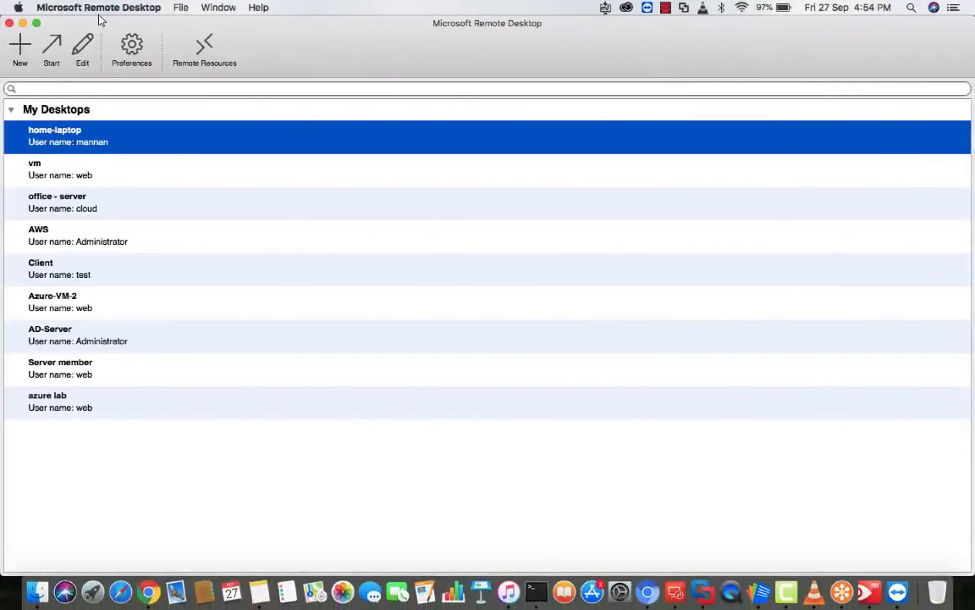
pyautogui.click(22, 24)
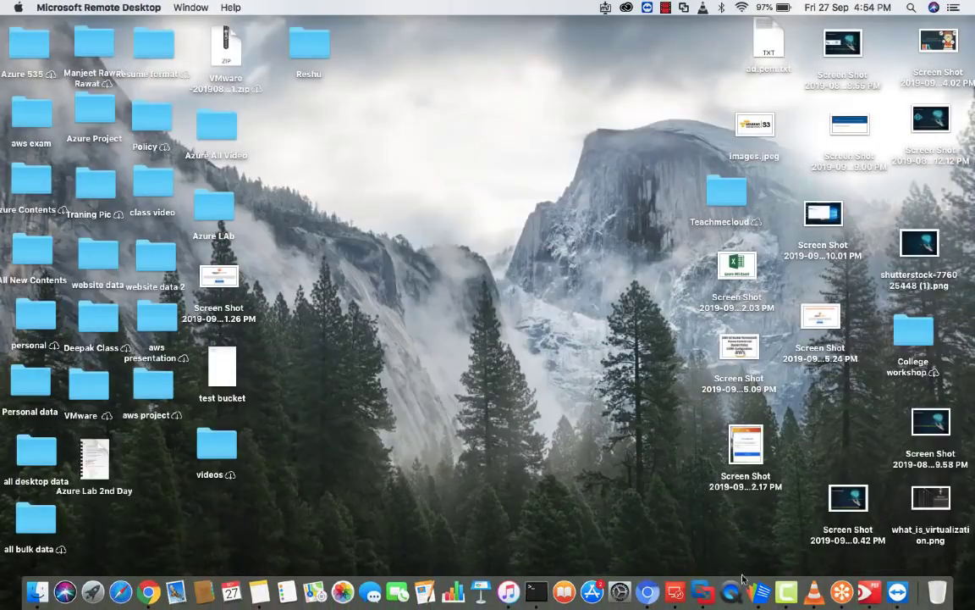
pyautogui.rightClick(787, 595)
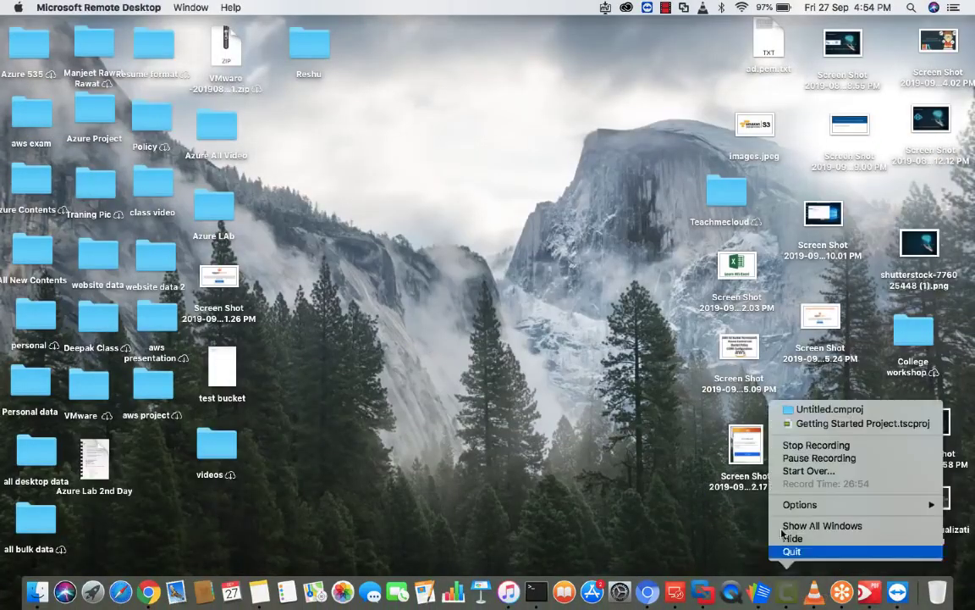